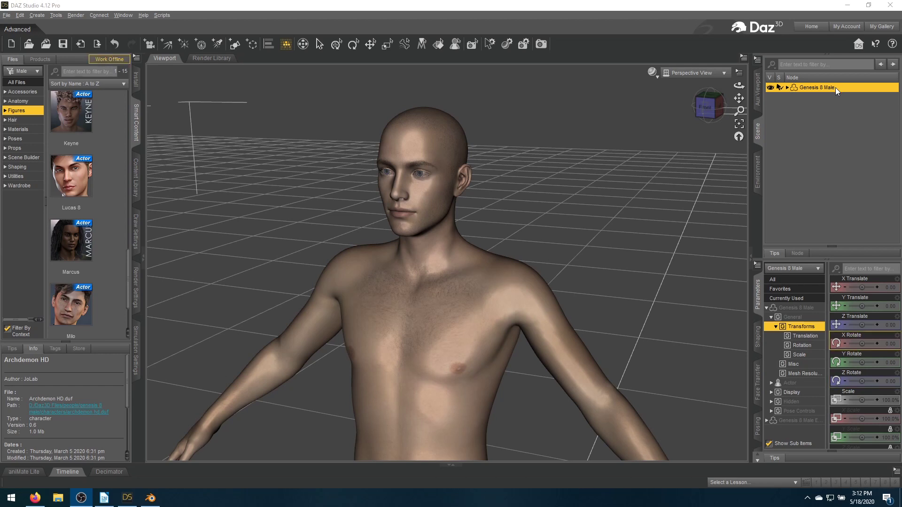
- Export the Genesis 8 Male figure as an Autodesk FBX file named G8_Male_SP, using FBX 2014 -- Binary with Figures included and Morphs excluded
{"action": "left_click", "coordinate": [7, 16]}
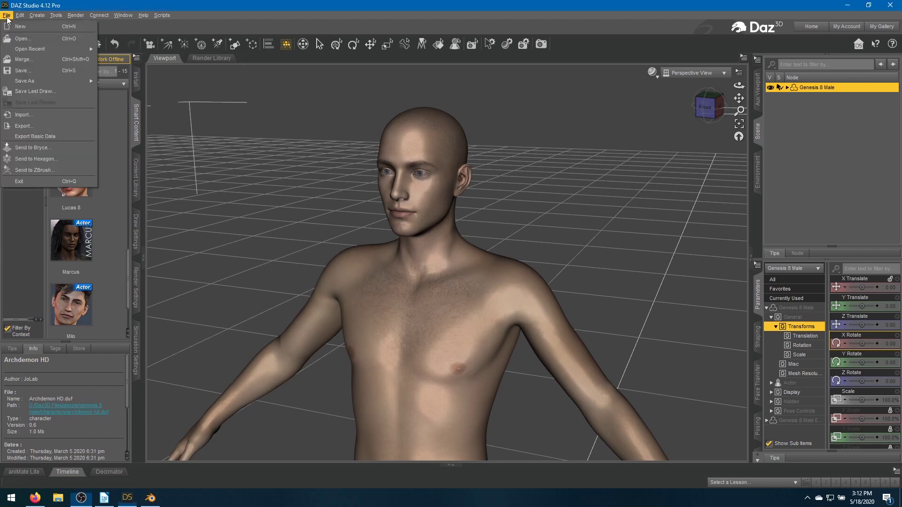
{"action": "left_click", "coordinate": [31, 126]}
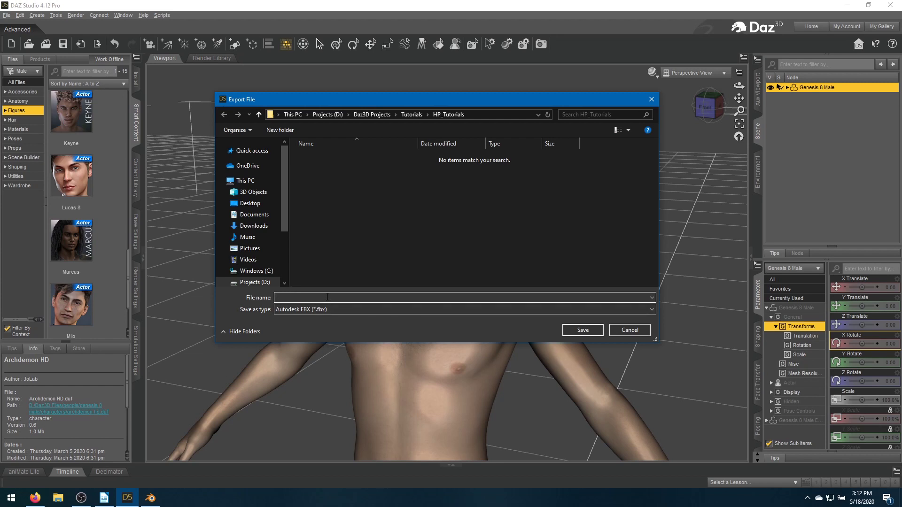
{"action": "type", "text": "G8_Male_SP"}
{"action": "left_click", "coordinate": [579, 329]}
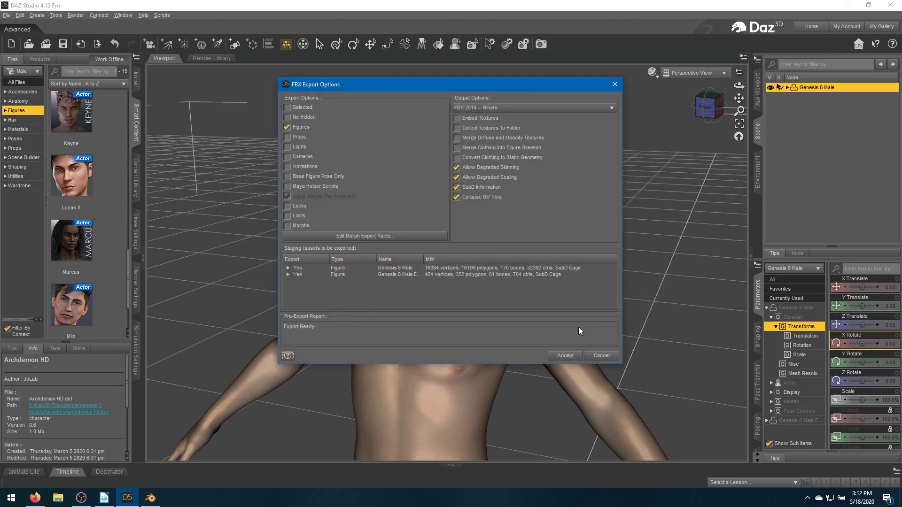
{"action": "left_click", "coordinate": [295, 128]}
{"action": "left_click", "coordinate": [484, 168]}
{"action": "left_click", "coordinate": [563, 355]}
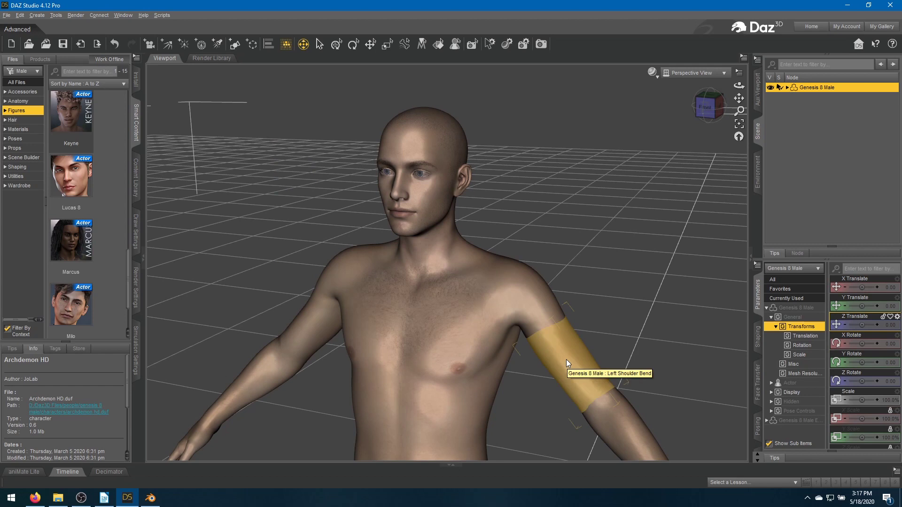
- Lock the Resolution Level and SubDivision Level parameters of the Genesis 8 Male figure
{"action": "left_click", "coordinate": [795, 308]}
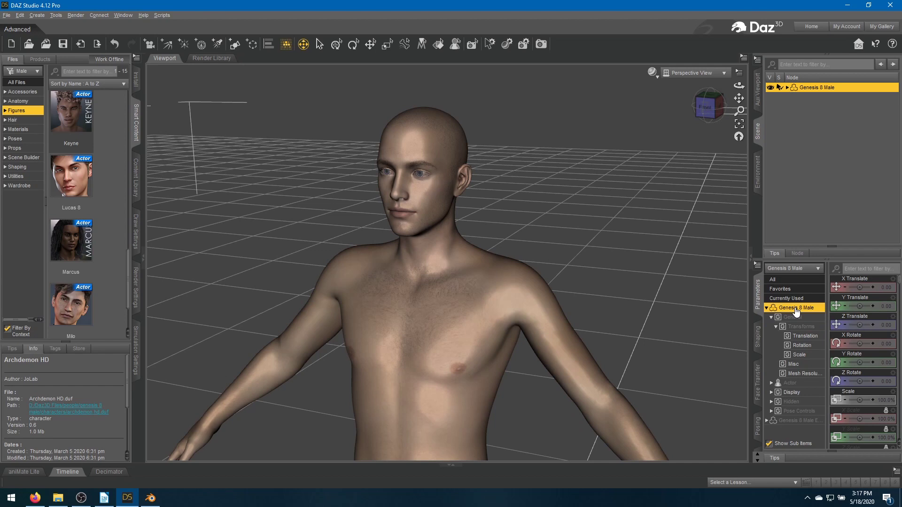
{"action": "scroll", "coordinate": [868, 321], "scroll_direction": "down", "scroll_amount": 10}
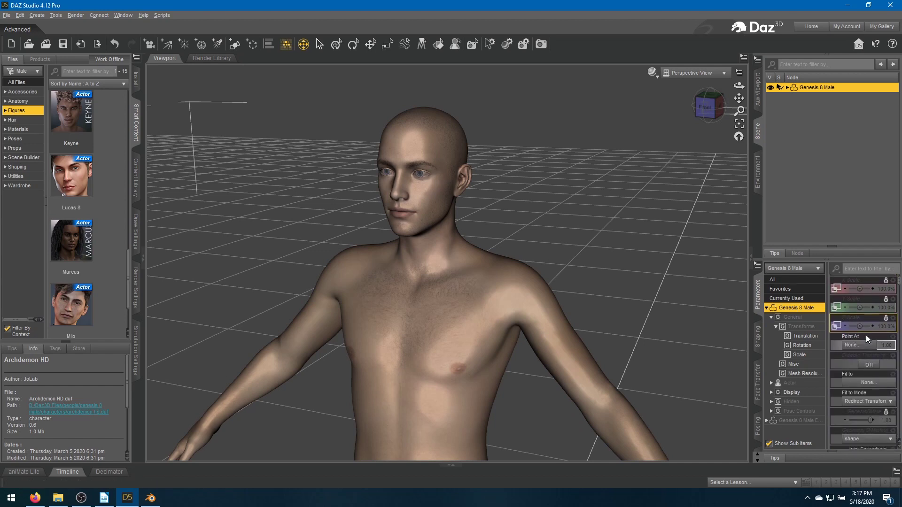
{"action": "scroll", "coordinate": [864, 340], "scroll_direction": "down", "scroll_amount": 3}
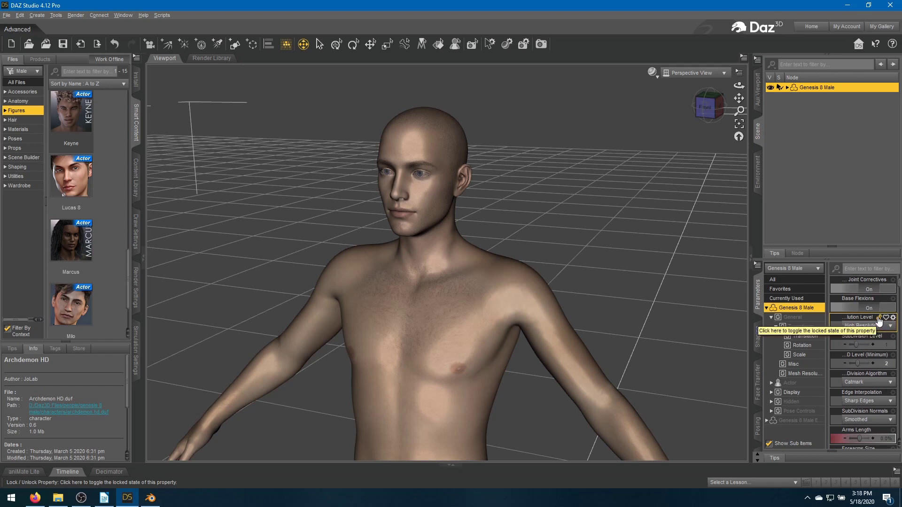
{"action": "left_click", "coordinate": [879, 318]}
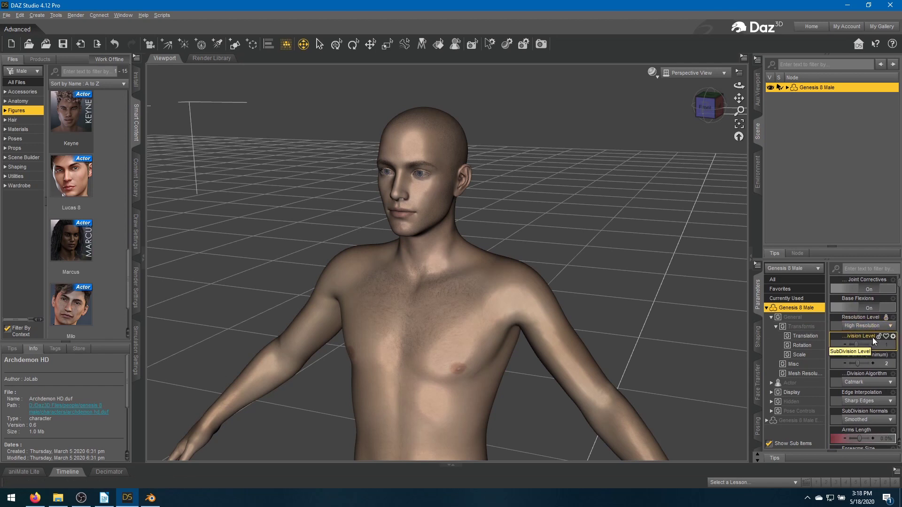
{"action": "mouse_move", "coordinate": [857, 343]}
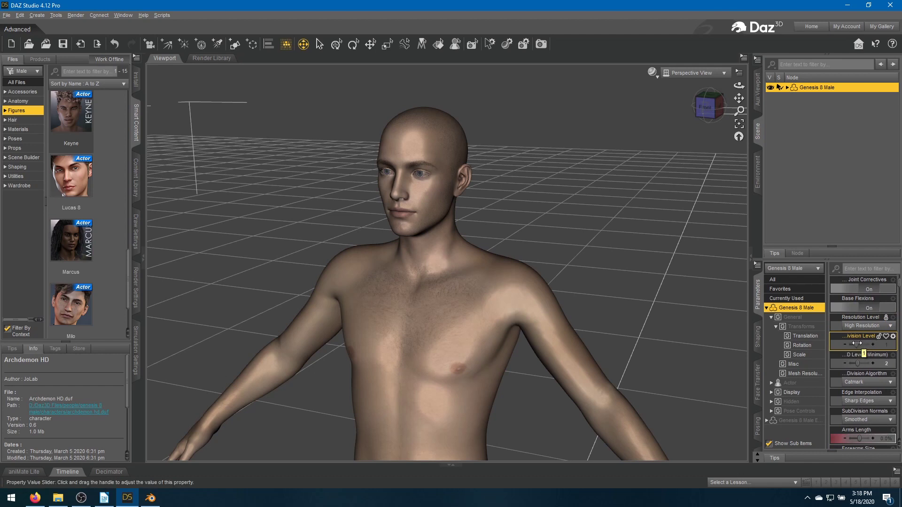
{"action": "left_click_drag", "start_coordinate": [857, 343], "coordinate": [859, 344]}
{"action": "left_click", "coordinate": [878, 337]}
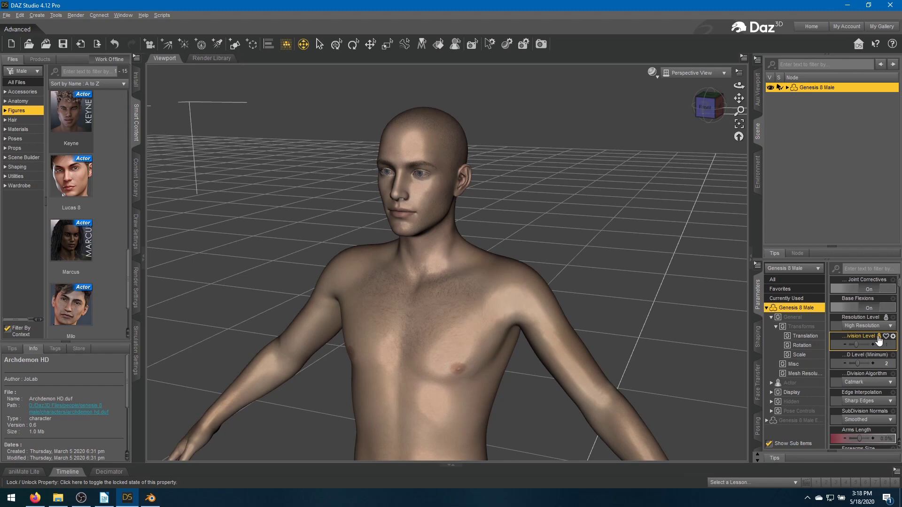
- Start a second Autodesk FBX export of the figure under the file name G8_Male_HP.fbx
{"action": "left_click", "coordinate": [7, 15]}
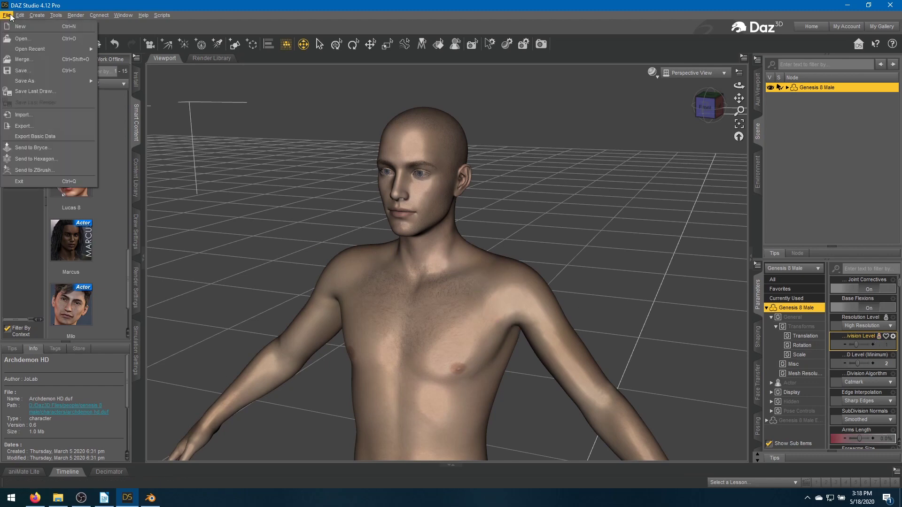
{"action": "left_click", "coordinate": [35, 125]}
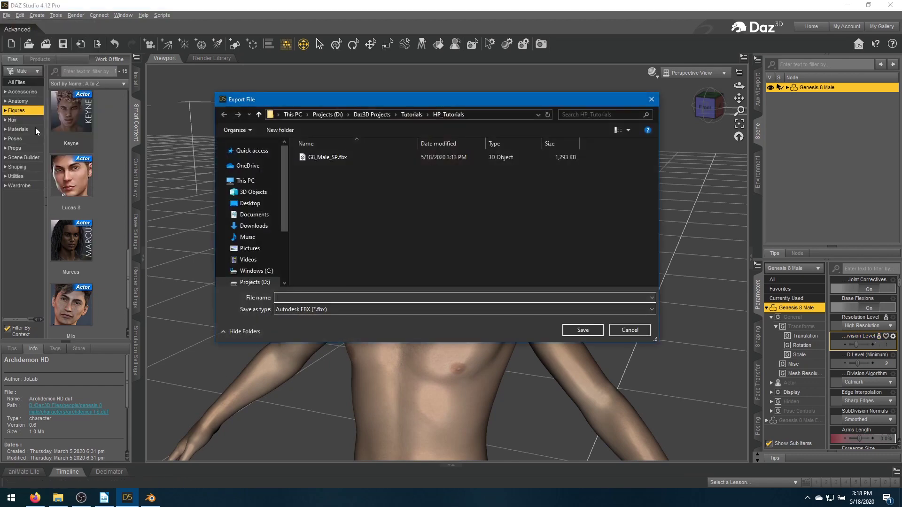
{"action": "left_click", "coordinate": [322, 158]}
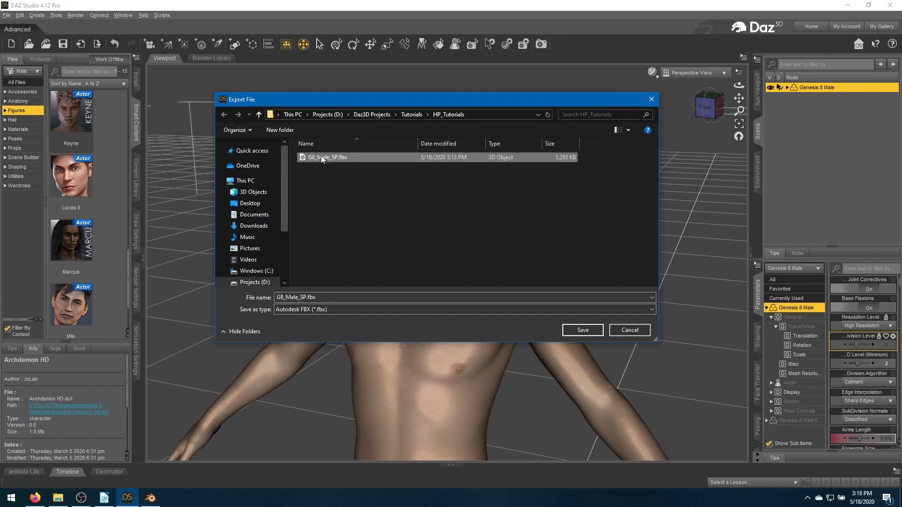
{"action": "left_click", "coordinate": [303, 297]}
{"action": "left_click", "coordinate": [303, 297]}
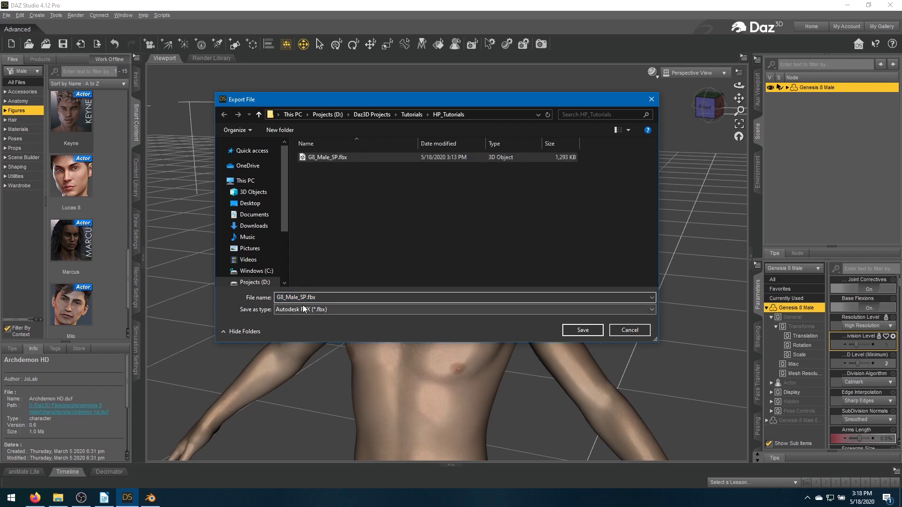
{"action": "key", "text": "BackSpace"}
{"action": "type", "text": "H"}
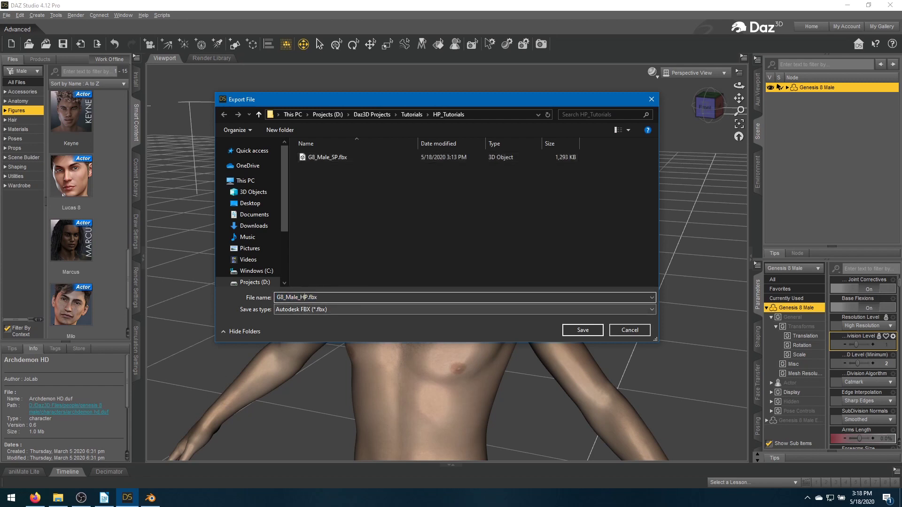
{"action": "left_click", "coordinate": [582, 330]}
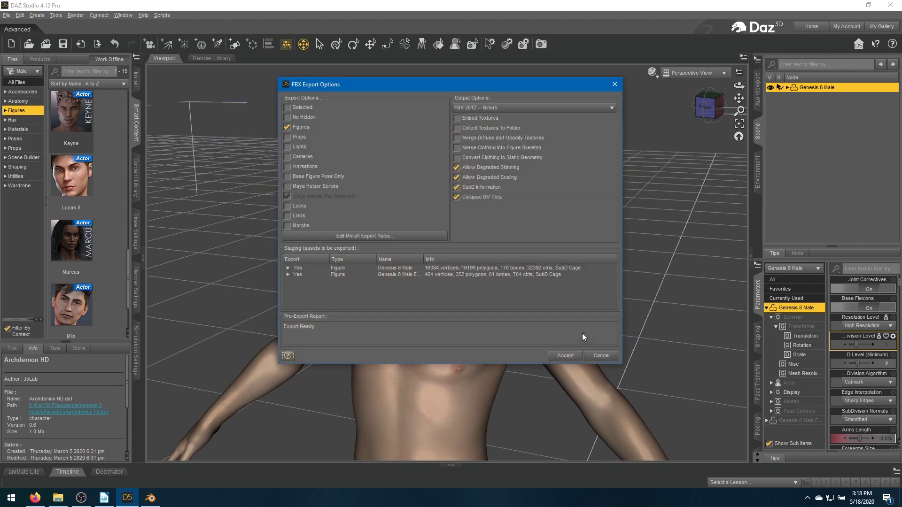
- Set the FBX output format to FBX 2014 -- Binary and include Morphs in the export
{"action": "left_click", "coordinate": [518, 108]}
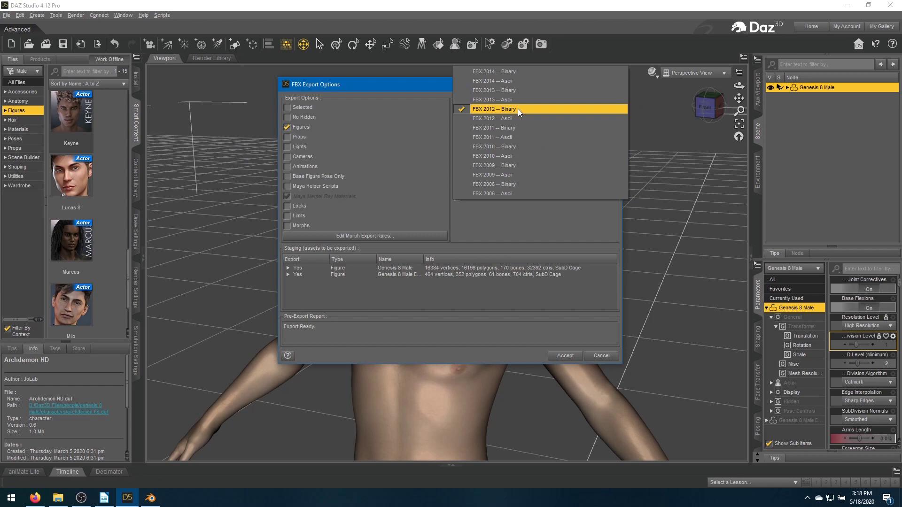
{"action": "left_click", "coordinate": [506, 71]}
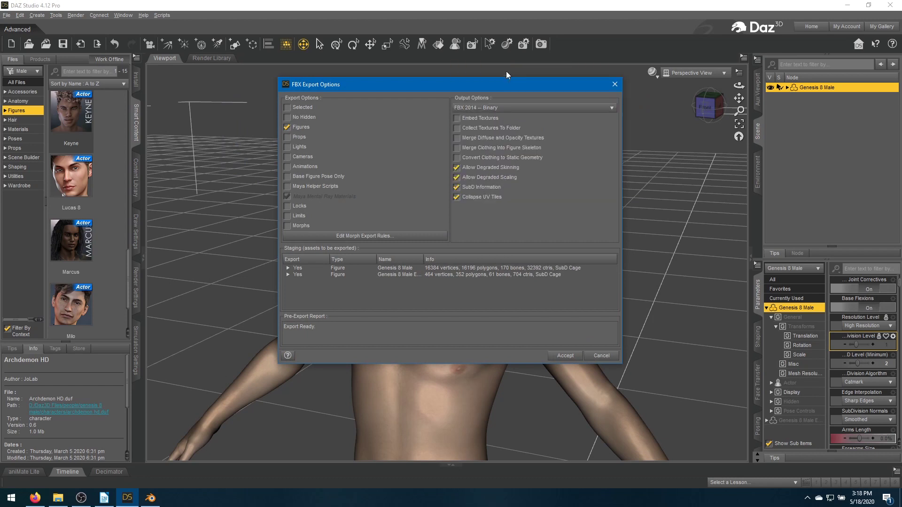
{"action": "left_click", "coordinate": [287, 226]}
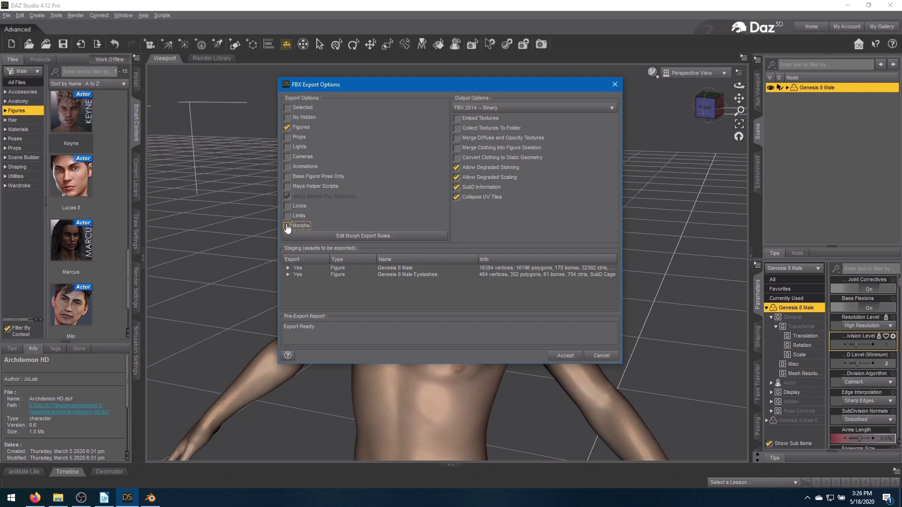
{"action": "left_click", "coordinate": [287, 226]}
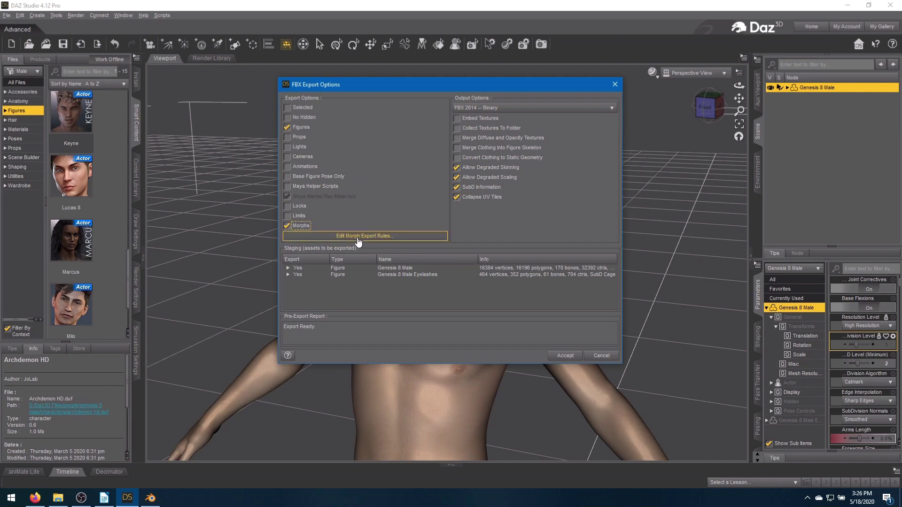
- Add four rules to the FBX morph export rules and widen the Match column
{"action": "left_click", "coordinate": [358, 236]}
{"action": "left_click", "coordinate": [488, 315]}
{"action": "left_click", "coordinate": [488, 314]}
{"action": "left_click", "coordinate": [488, 315]}
{"action": "left_click", "coordinate": [488, 315]}
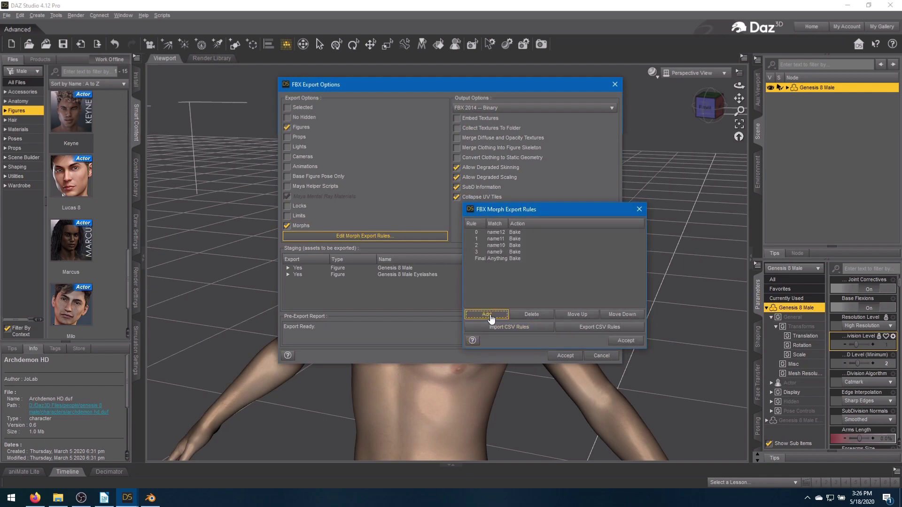
{"action": "left_click_drag", "start_coordinate": [508, 220], "coordinate": [552, 221]}
- Set the match names of morph rules 0 to 3 to EyesClosed, MouthOpen, TongueRaise-Lower and .CTRLVS
{"action": "left_click", "coordinate": [505, 232]}
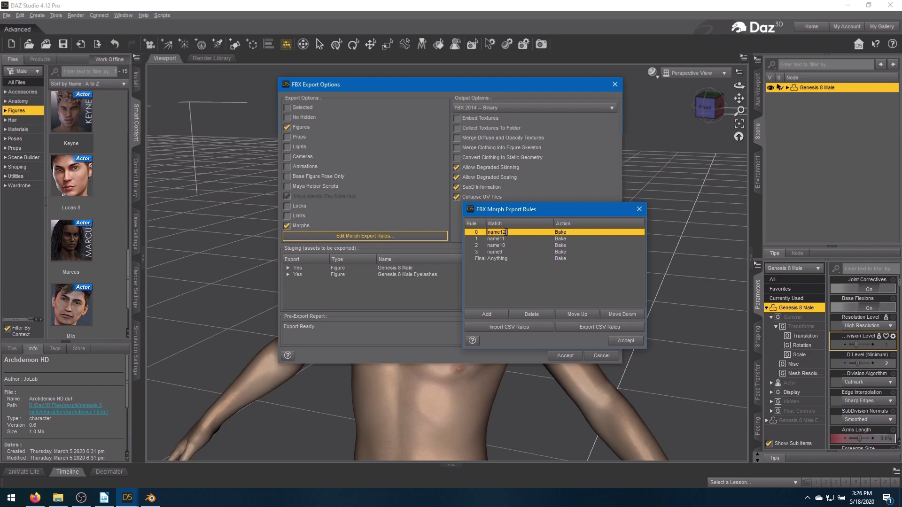
{"action": "type", "text": "EyesClosed"}
{"action": "left_click", "coordinate": [506, 238]}
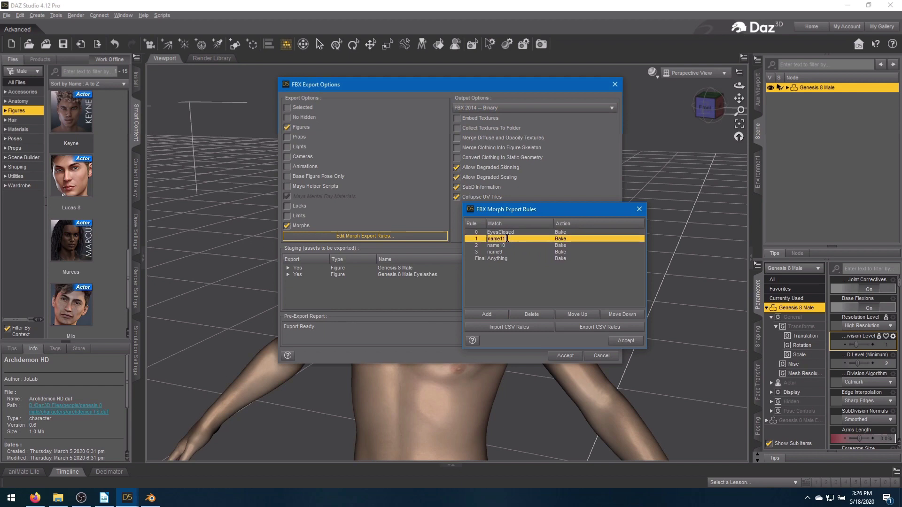
{"action": "type", "text": "MouthOpen"}
{"action": "double_click", "coordinate": [505, 245]}
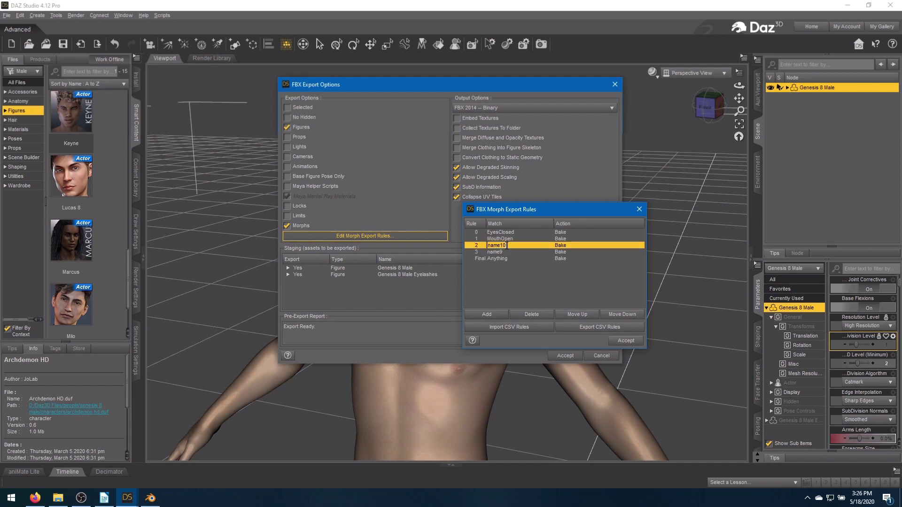
{"action": "type", "text": "TongueRas"}
{"action": "key", "text": "BackSpace"}
{"action": "type", "text": "ise-Lower"}
{"action": "double_click", "coordinate": [499, 252]}
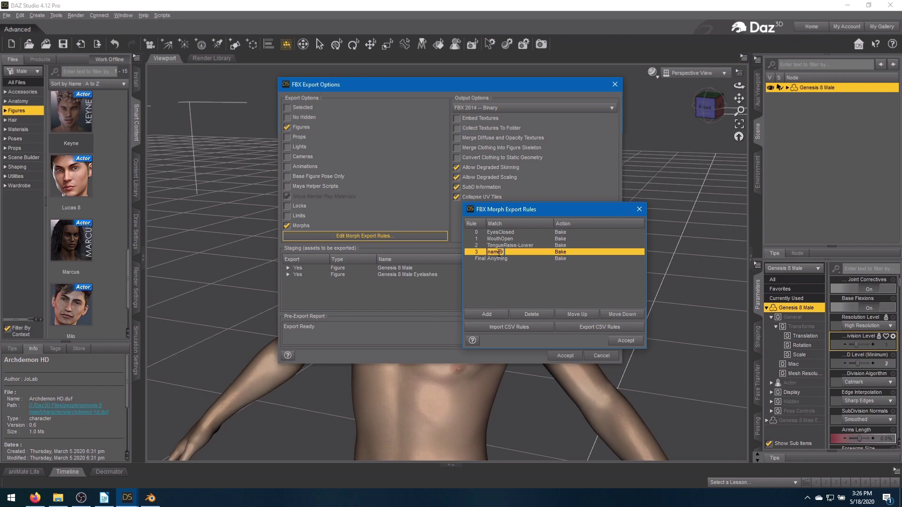
{"action": "key", "text": "BackSpace"}
{"action": "type", "text": "CTRLVS"}
- Set the action of the four named morph rules to Export and accept the rules
{"action": "left_click", "coordinate": [561, 252]}
{"action": "left_click", "coordinate": [570, 245]}
{"action": "left_click", "coordinate": [579, 254]}
{"action": "left_click", "coordinate": [565, 249]}
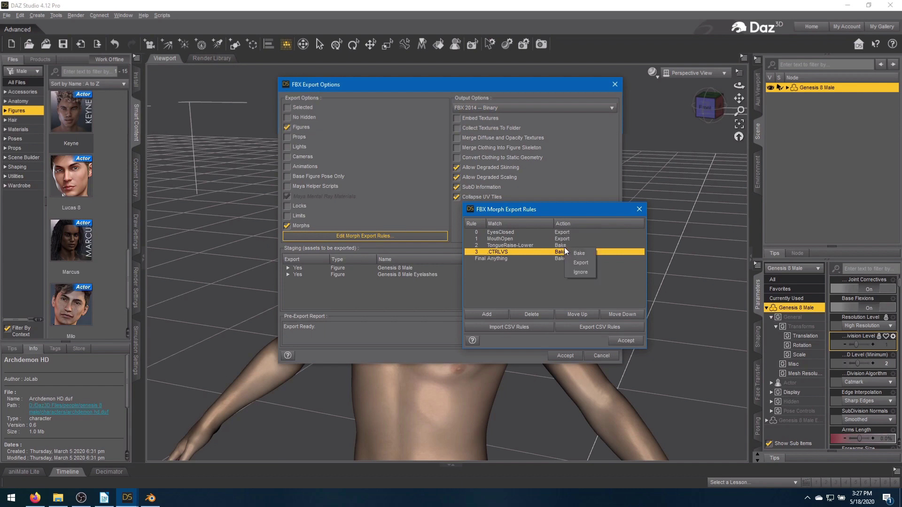
{"action": "left_click", "coordinate": [567, 252]}
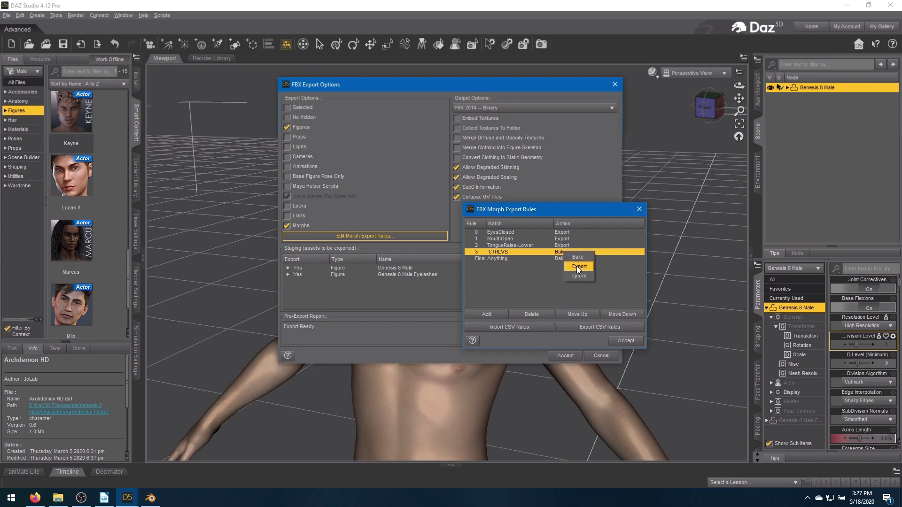
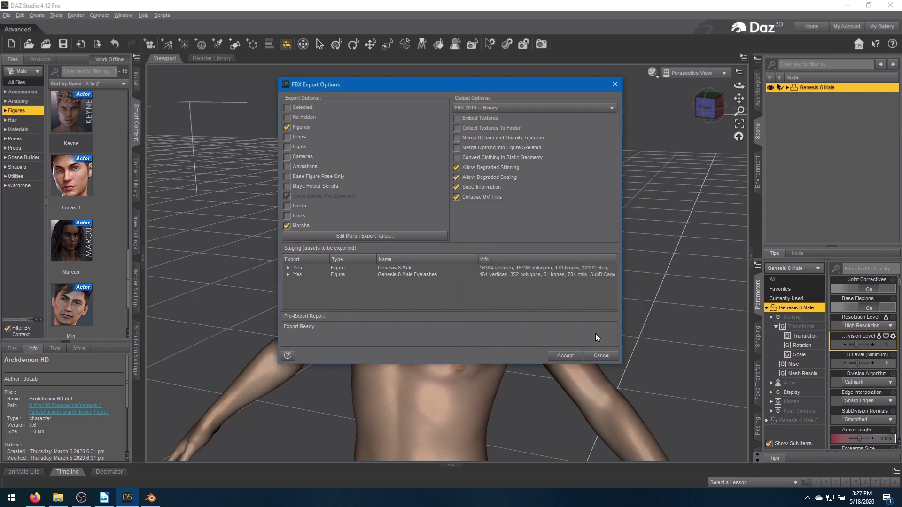
- Examine the Genesis 8 Male morphs staged for export to check which ones are included
{"action": "left_click", "coordinate": [288, 268]}
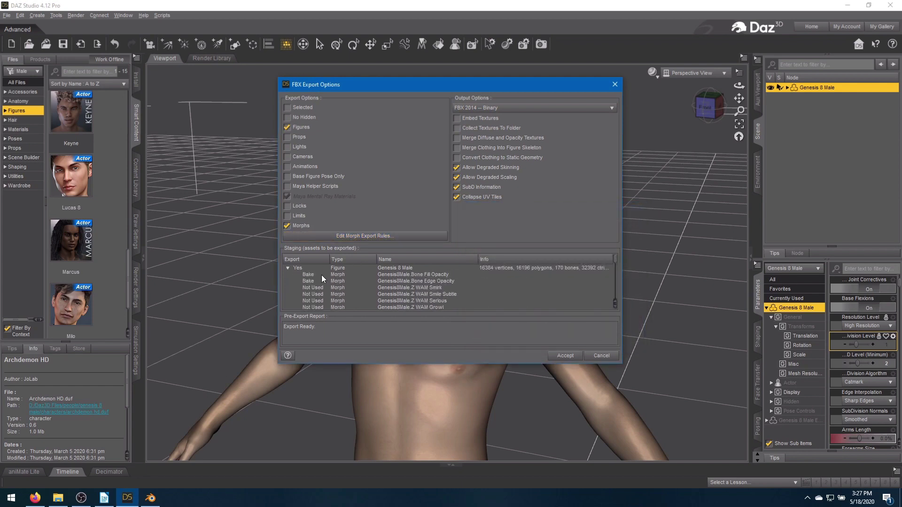
{"action": "scroll", "coordinate": [374, 278], "scroll_direction": "down", "scroll_amount": 5}
{"action": "scroll", "coordinate": [375, 278], "scroll_direction": "down", "scroll_amount": 10}
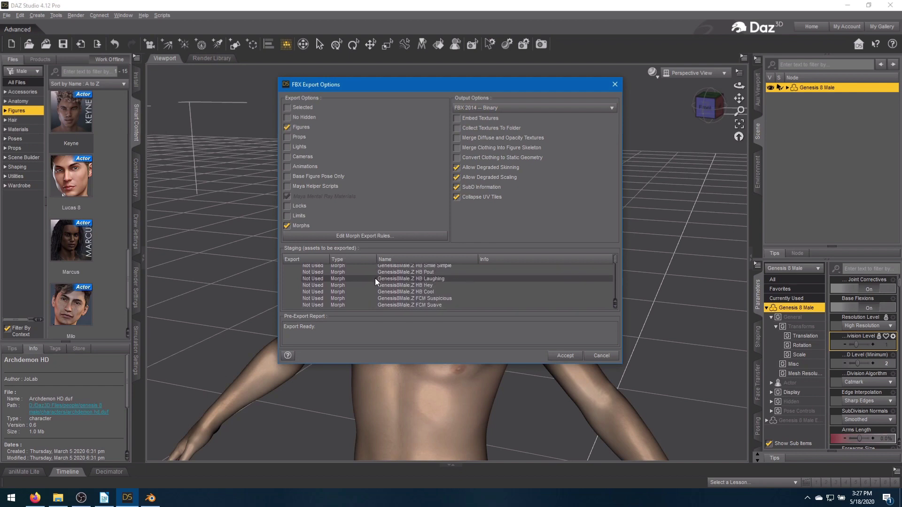
{"action": "scroll", "coordinate": [375, 278], "scroll_direction": "down", "scroll_amount": 1}
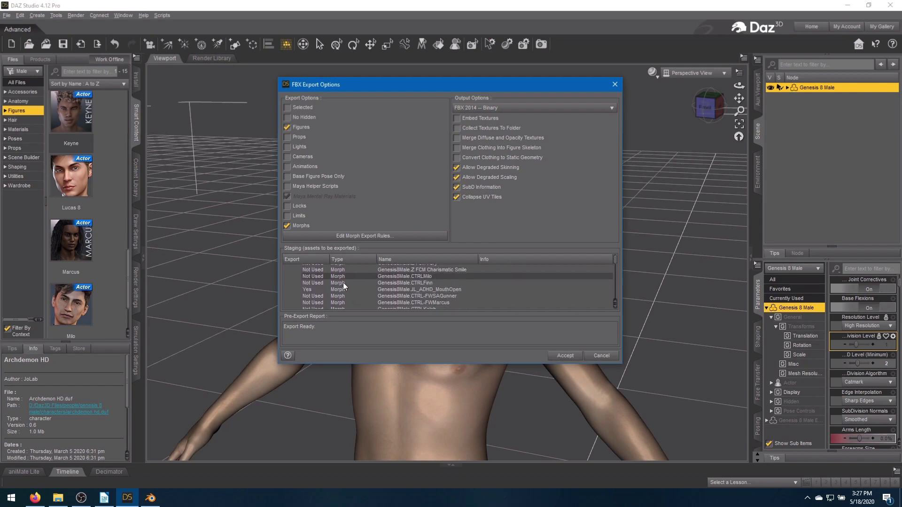
{"action": "scroll", "coordinate": [369, 293], "scroll_direction": "down", "scroll_amount": 10}
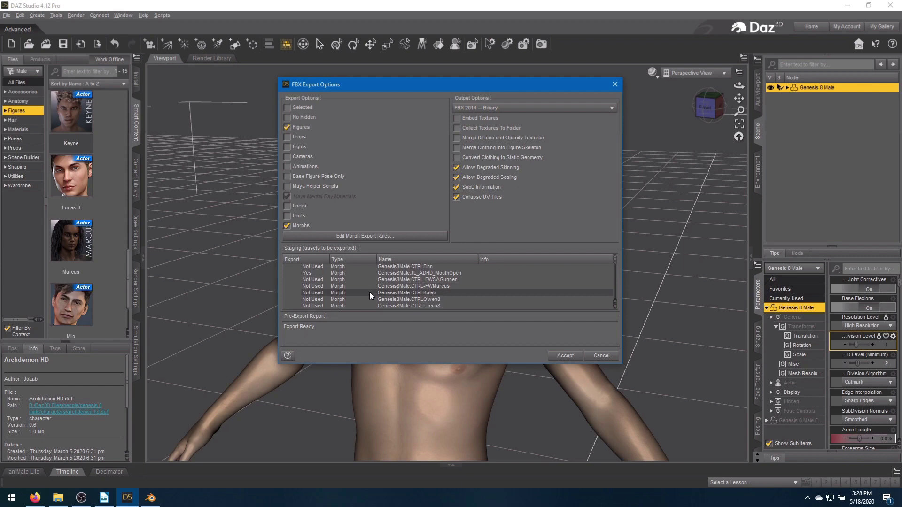
{"action": "scroll", "coordinate": [370, 292], "scroll_direction": "down", "scroll_amount": 10}
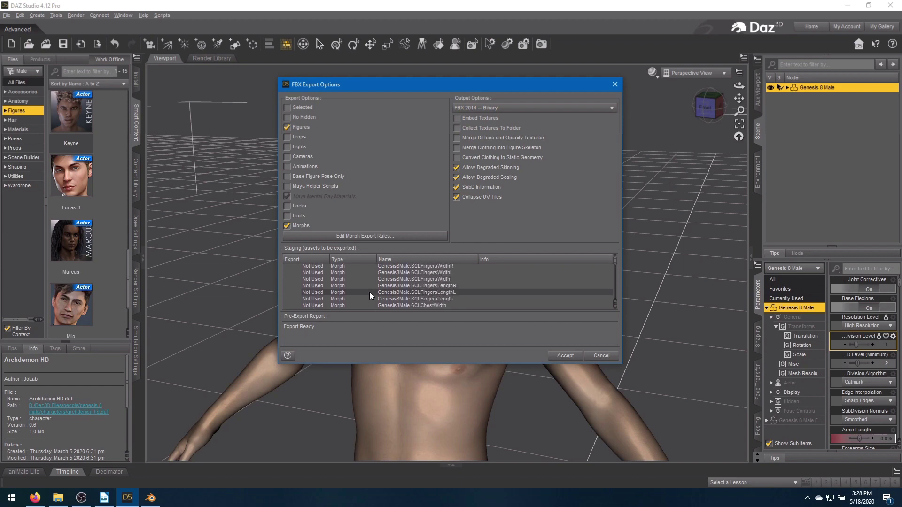
{"action": "scroll", "coordinate": [369, 291], "scroll_direction": "down", "scroll_amount": 10}
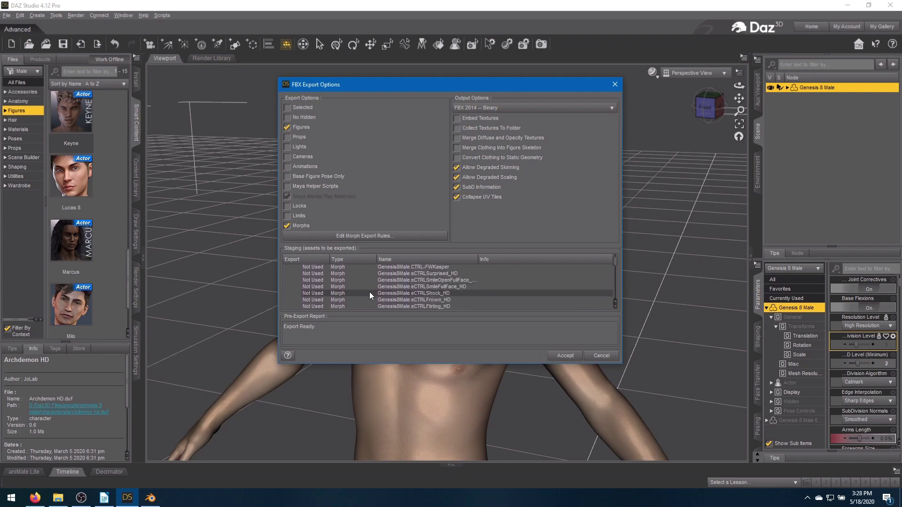
{"action": "scroll", "coordinate": [369, 291], "scroll_direction": "down", "scroll_amount": 10}
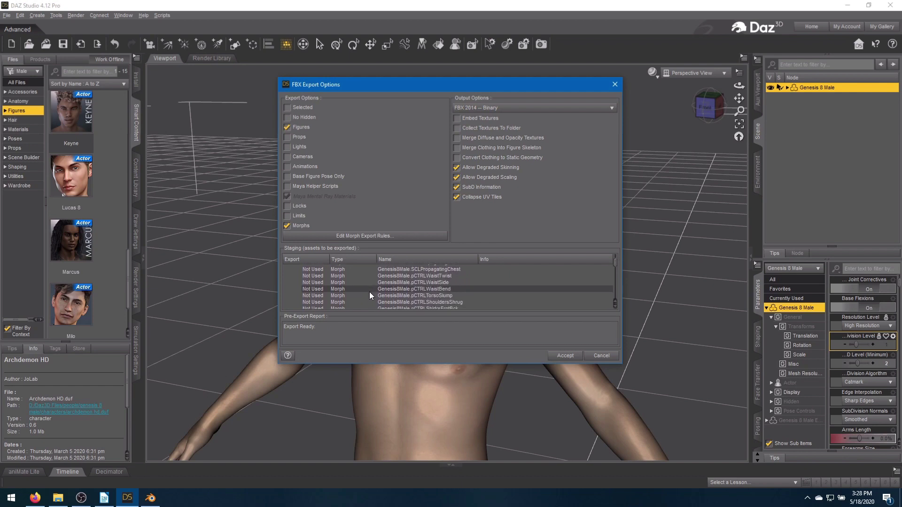
{"action": "scroll", "coordinate": [369, 292], "scroll_direction": "down", "scroll_amount": 10}
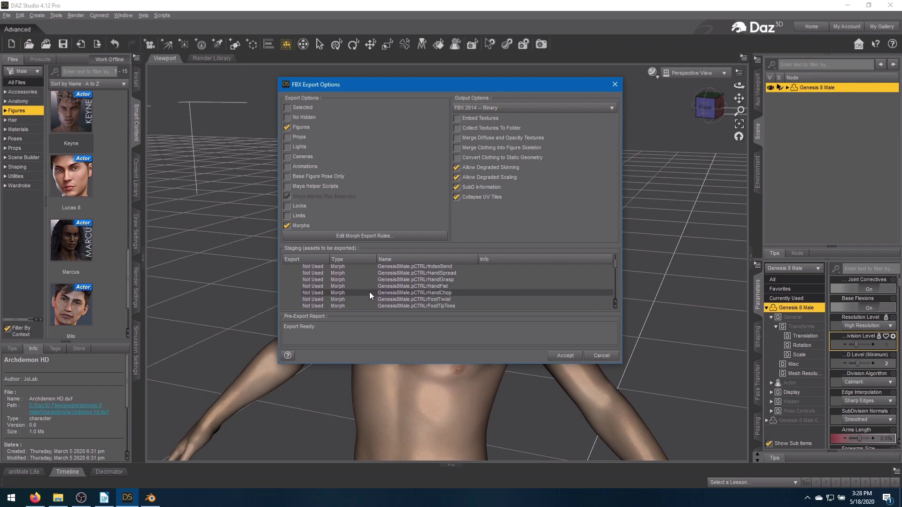
{"action": "scroll", "coordinate": [369, 291], "scroll_direction": "down", "scroll_amount": 10}
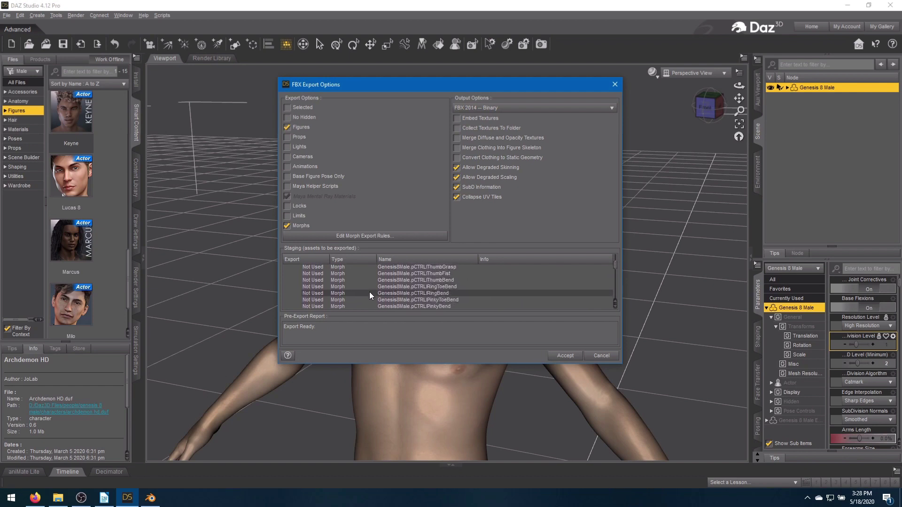
{"action": "scroll", "coordinate": [369, 291], "scroll_direction": "down", "scroll_amount": 10}
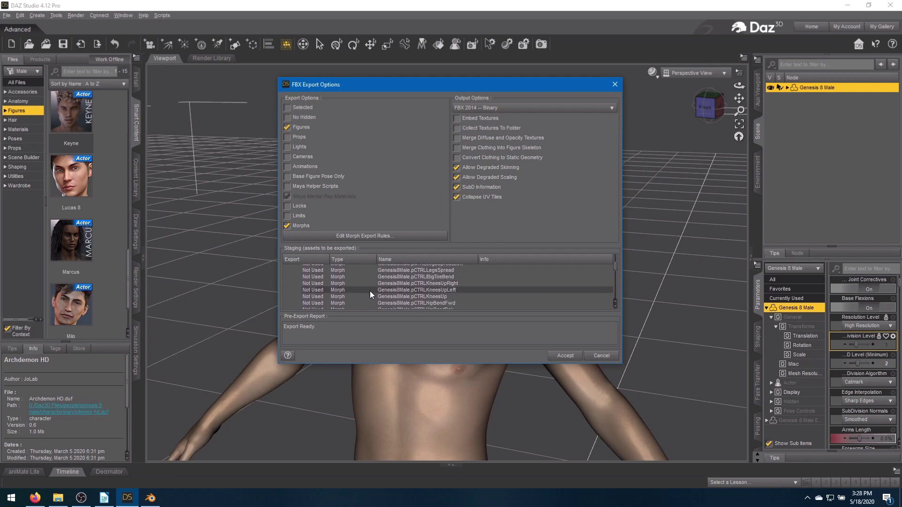
{"action": "scroll", "coordinate": [370, 291], "scroll_direction": "down", "scroll_amount": 6}
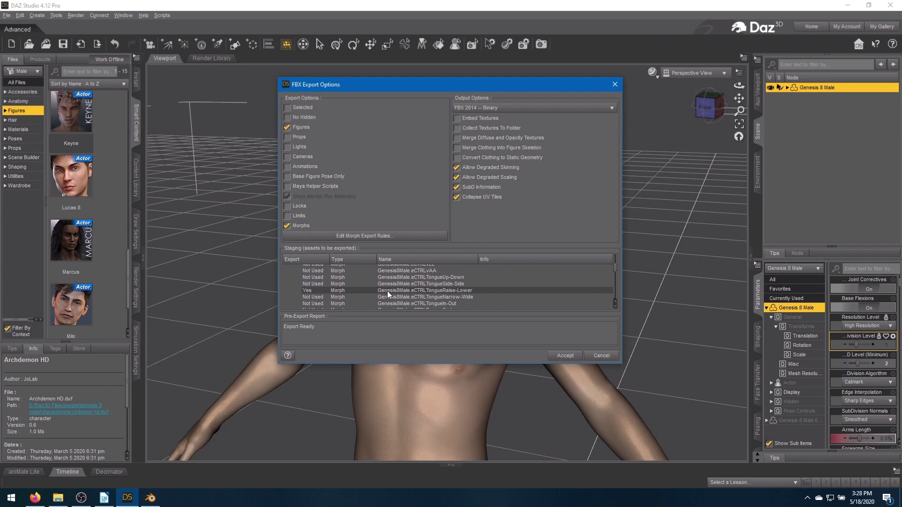
{"action": "scroll", "coordinate": [361, 288], "scroll_direction": "down", "scroll_amount": 8}
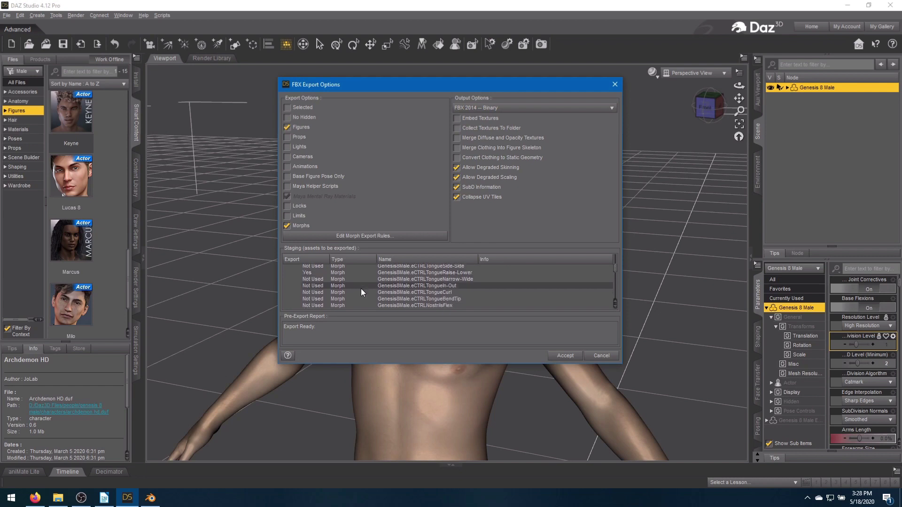
{"action": "scroll", "coordinate": [361, 288], "scroll_direction": "down", "scroll_amount": 1}
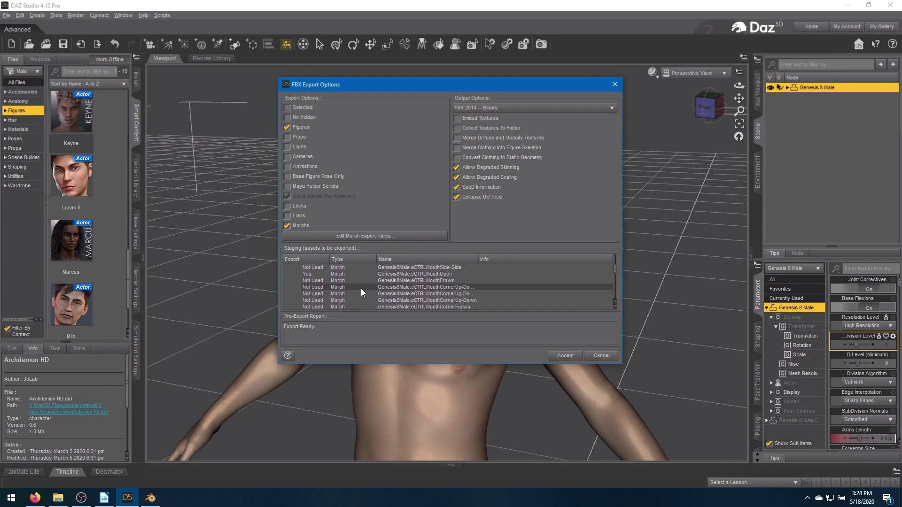
{"action": "scroll", "coordinate": [362, 288], "scroll_direction": "down", "scroll_amount": 8}
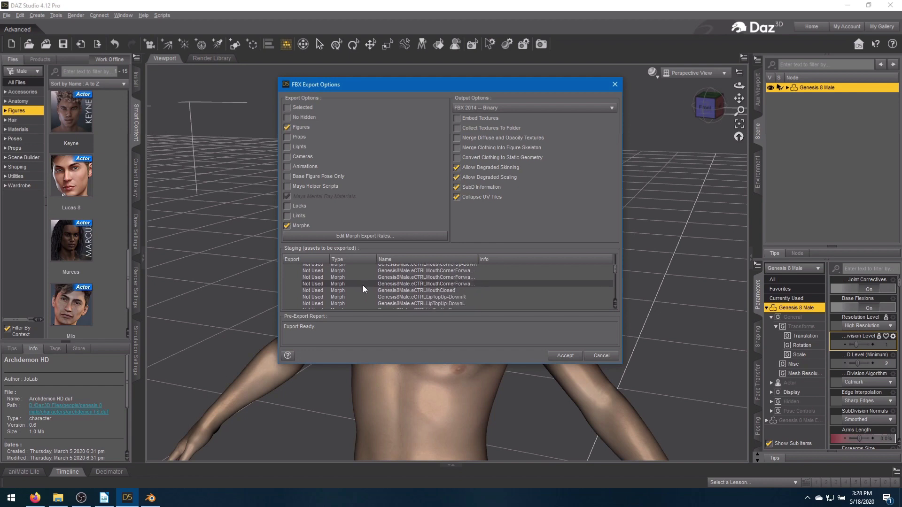
{"action": "scroll", "coordinate": [363, 285], "scroll_direction": "down", "scroll_amount": 8}
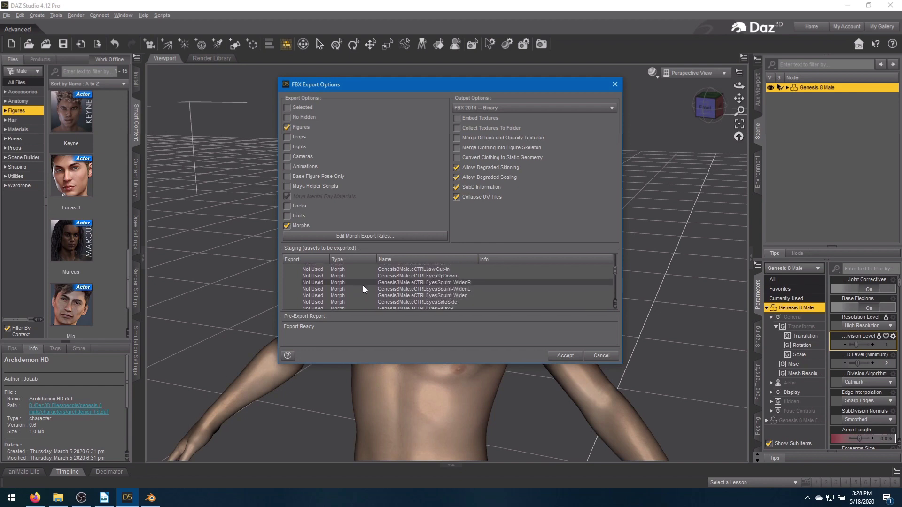
{"action": "scroll", "coordinate": [363, 285], "scroll_direction": "up", "scroll_amount": 3}
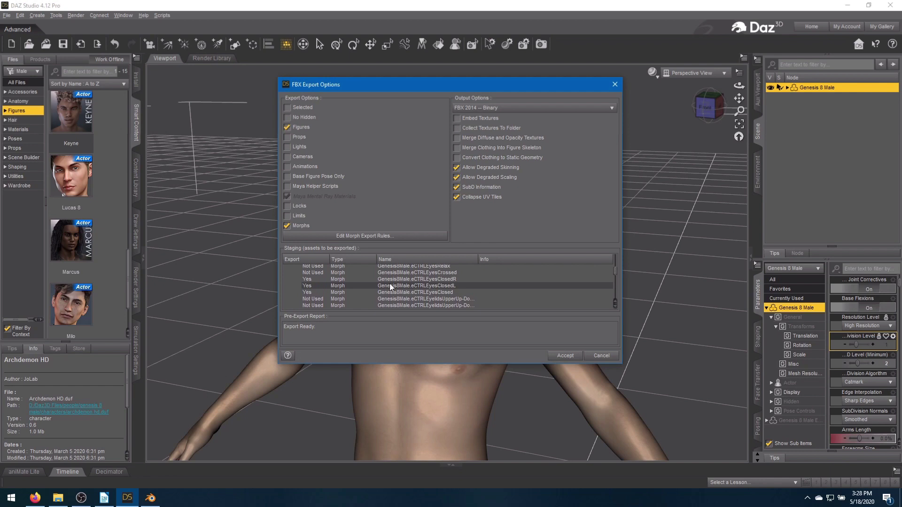
- Accept the FBX export options to export the figure with the chosen morphs
{"action": "left_click", "coordinate": [566, 356]}
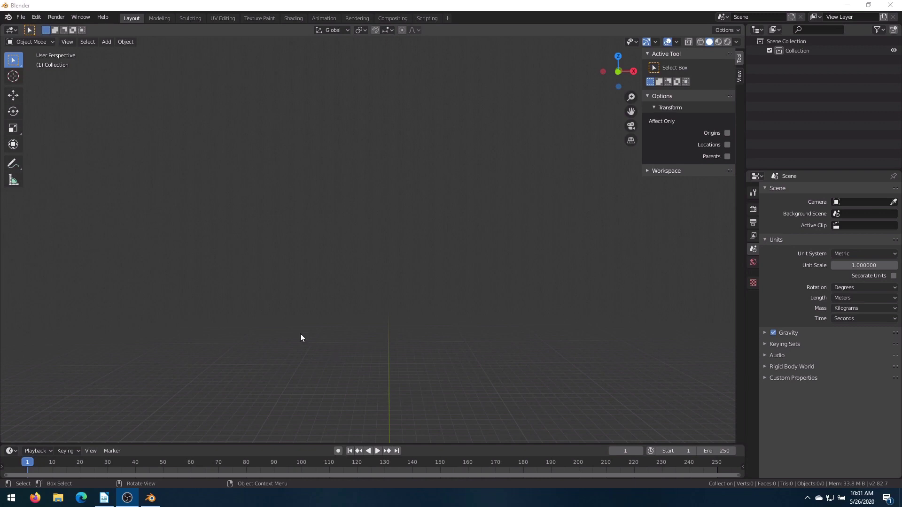
- Switch to Blender, review the Navigation preferences with Zoom to Mouse Position enabled, and save the preferences
{"action": "left_click", "coordinate": [34, 17]}
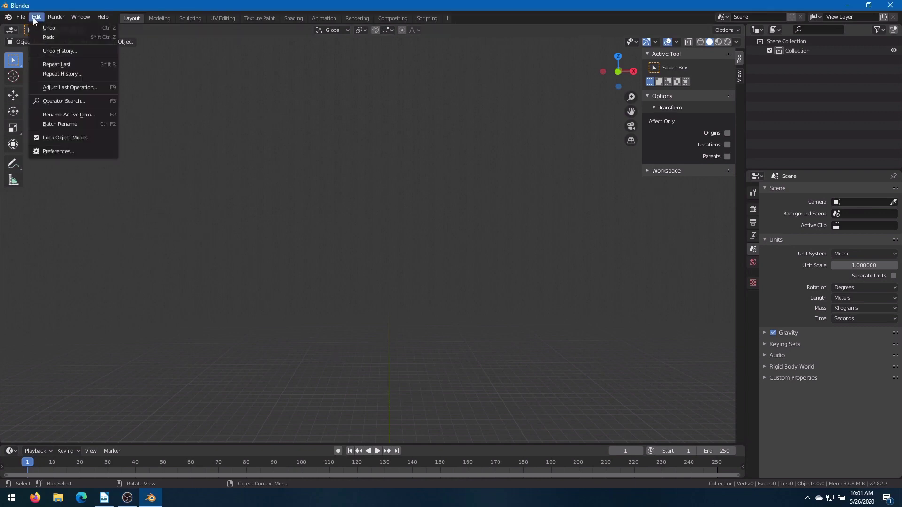
{"action": "left_click", "coordinate": [63, 151]}
{"action": "left_click", "coordinate": [61, 160]}
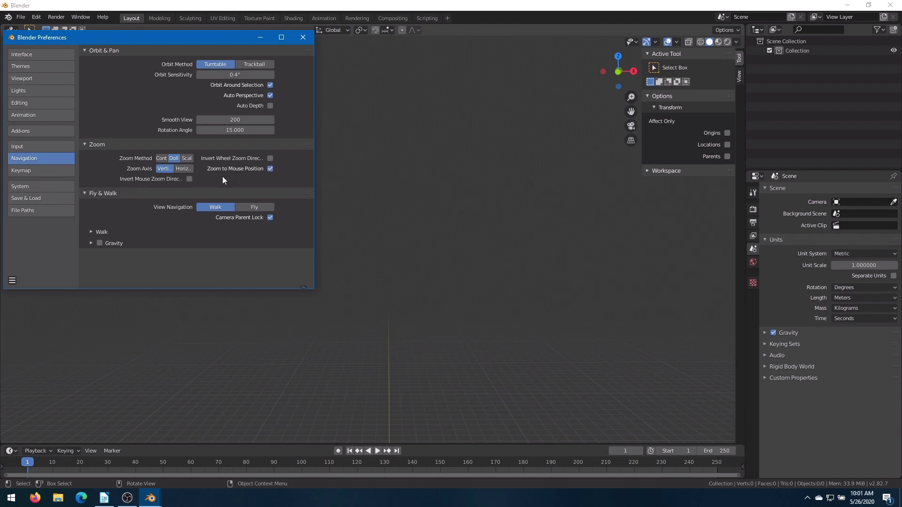
{"action": "left_click", "coordinate": [12, 280]}
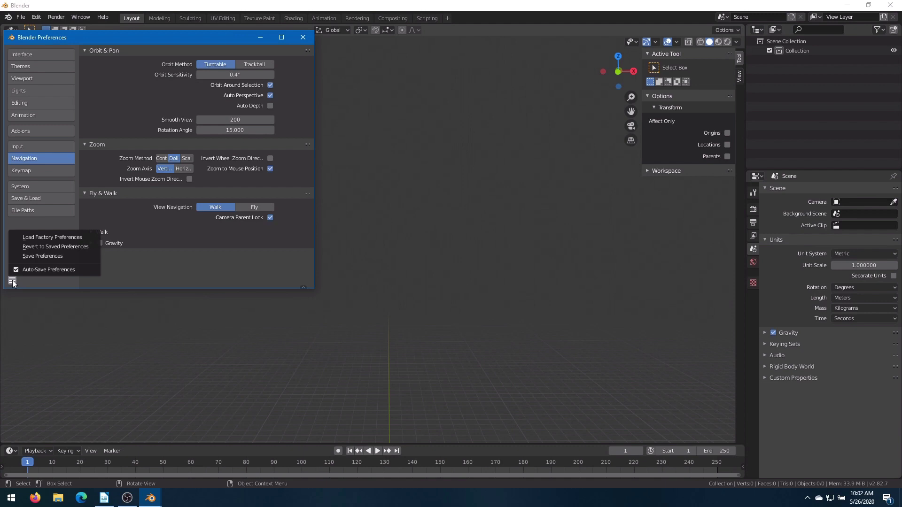
{"action": "left_click", "coordinate": [46, 255]}
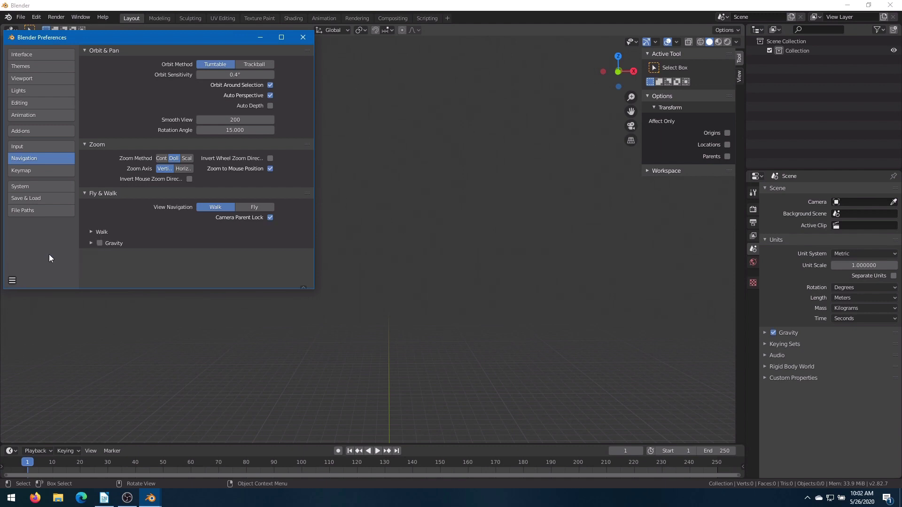
{"action": "left_click", "coordinate": [304, 37]}
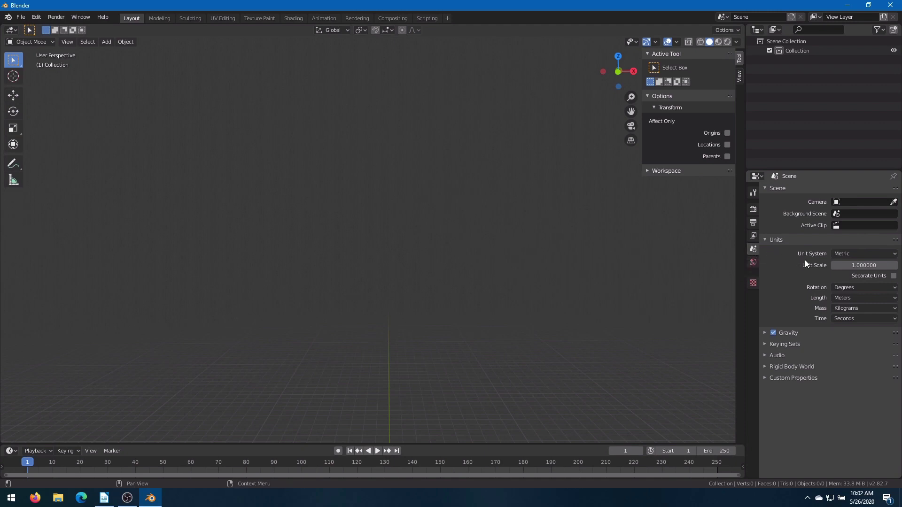
- Set the scene's unit scale to 0.01
{"action": "left_click", "coordinate": [858, 266]}
{"action": "type", "text": ".01"}
{"action": "key", "text": "Return"}
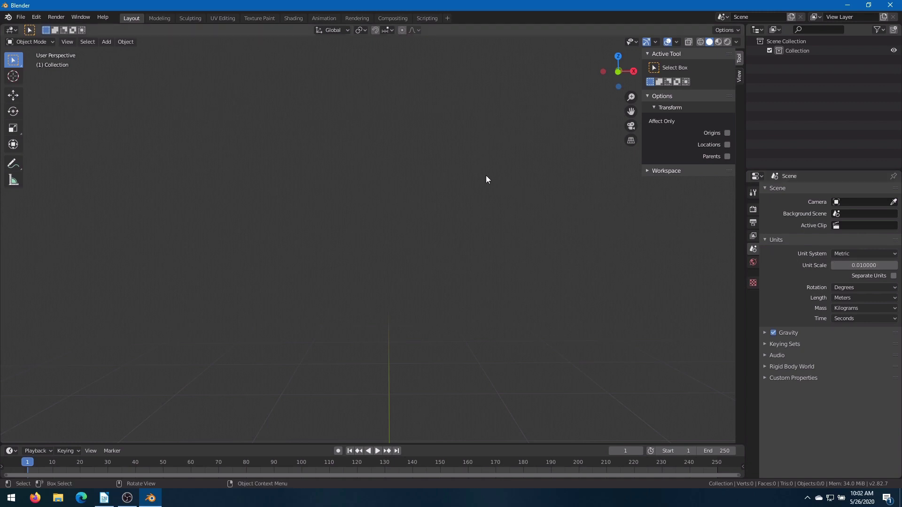
- Import G8_Male_HP.fbx from the HP_Tutorials folder as FBX with Use Pre/Post Rotation disabled
{"action": "left_click", "coordinate": [21, 17]}
{"action": "mouse_move", "coordinate": [60, 141]}
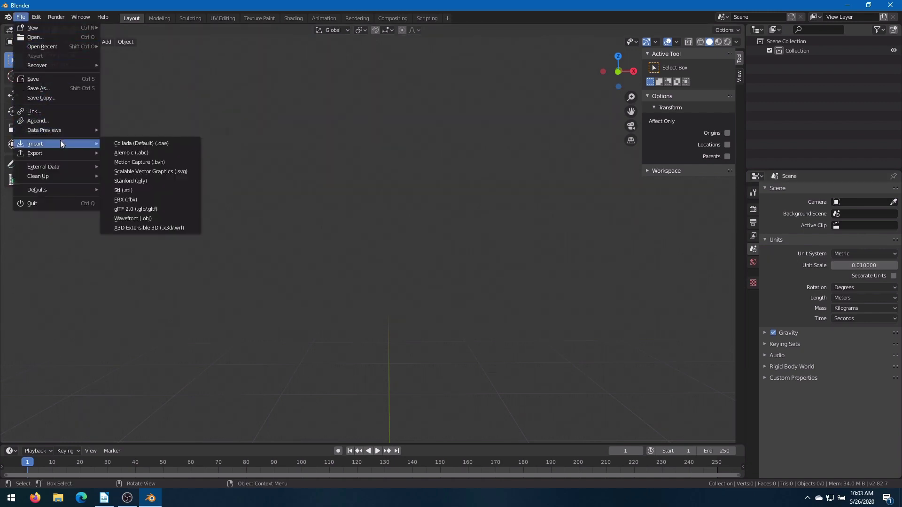
{"action": "left_click", "coordinate": [132, 199]}
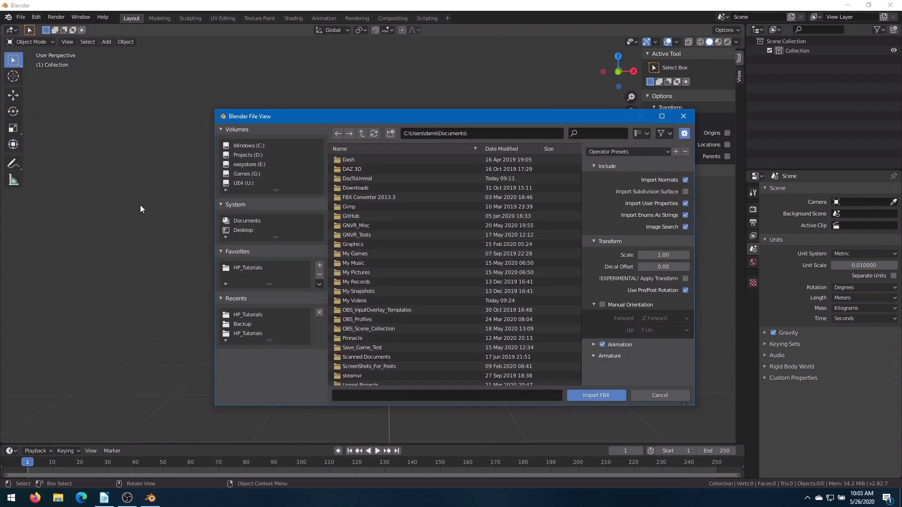
{"action": "left_click", "coordinate": [242, 314]}
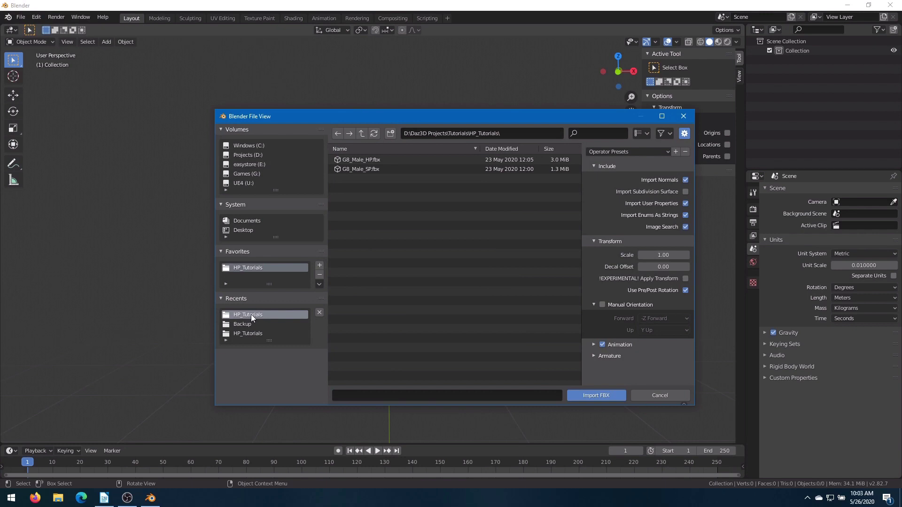
{"action": "left_click", "coordinate": [366, 160]}
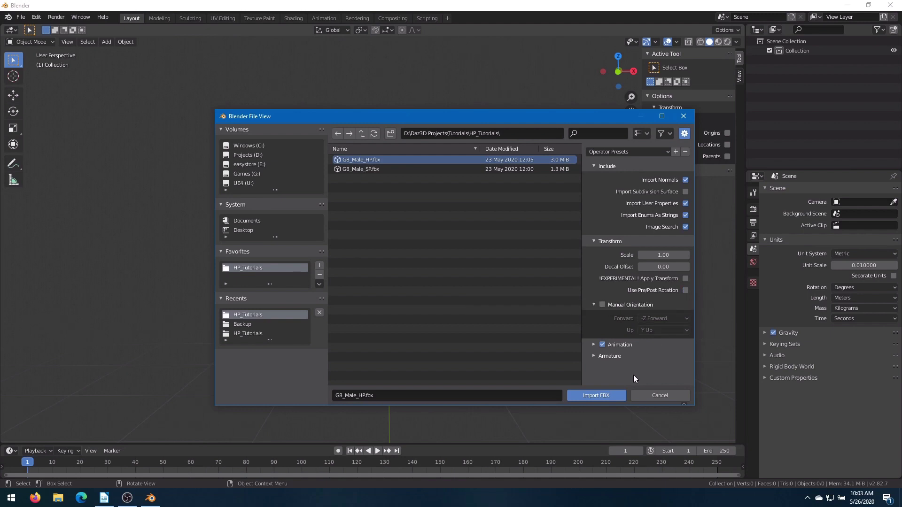
{"action": "left_click", "coordinate": [614, 397]}
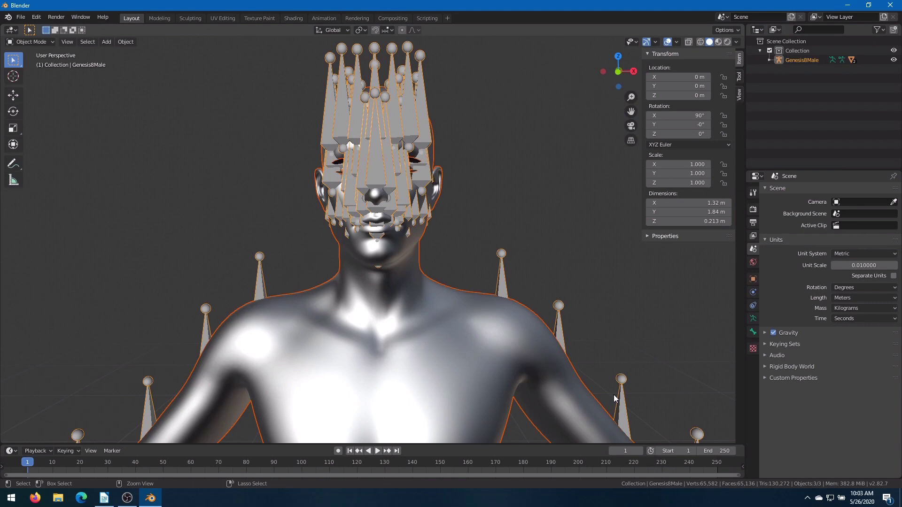
- Apply all transforms to the imported Genesis8Male objects and hide the armature
{"action": "key", "text": "ctrl+a"}
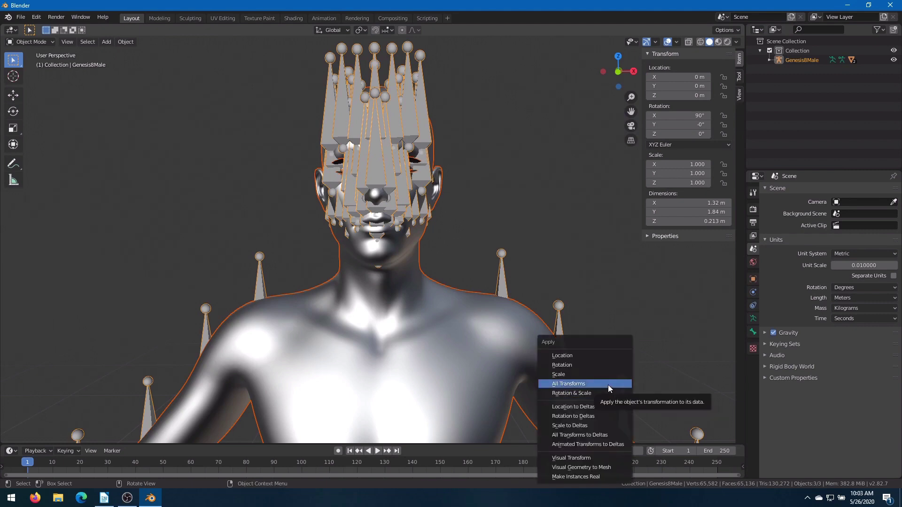
{"action": "left_click", "coordinate": [608, 384]}
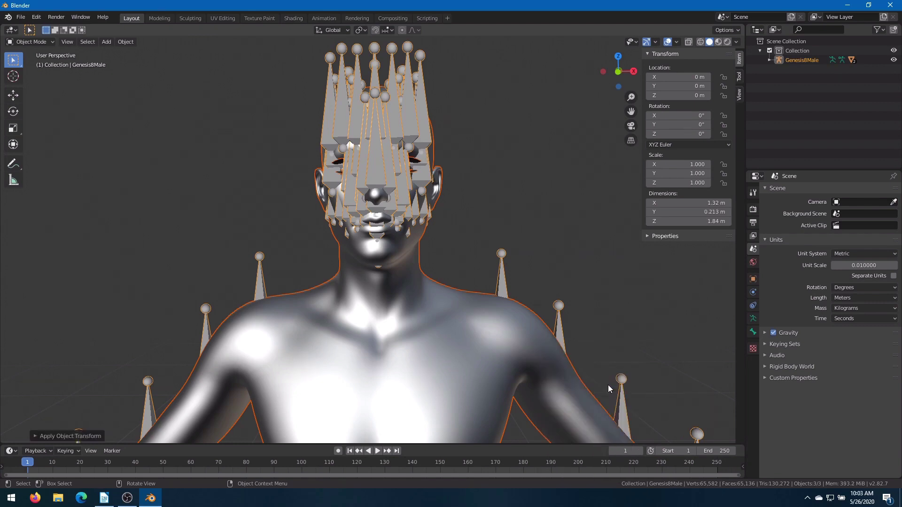
{"action": "left_click", "coordinate": [893, 59]}
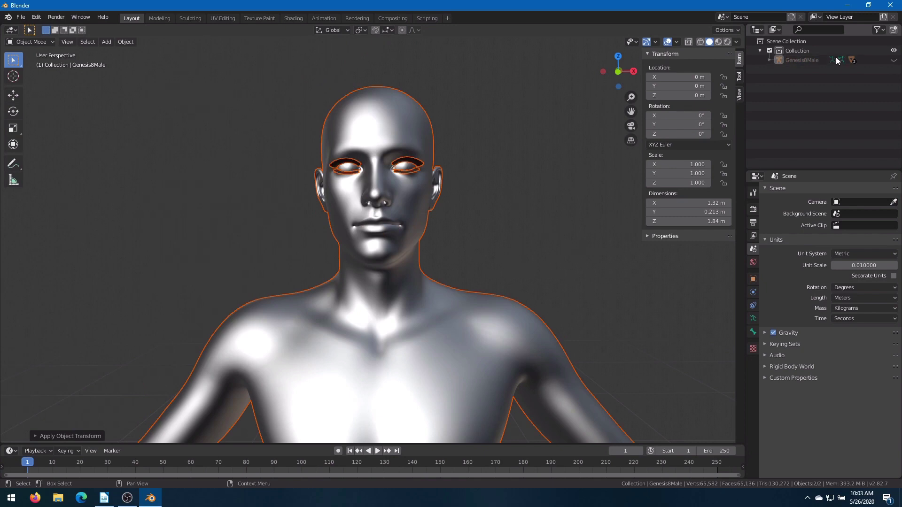
- Rename the armature's two child meshes HP_Genesis8MaleEyelashes.Shape and HP_Genesis8Male.Shape
{"action": "left_click", "coordinate": [769, 59]}
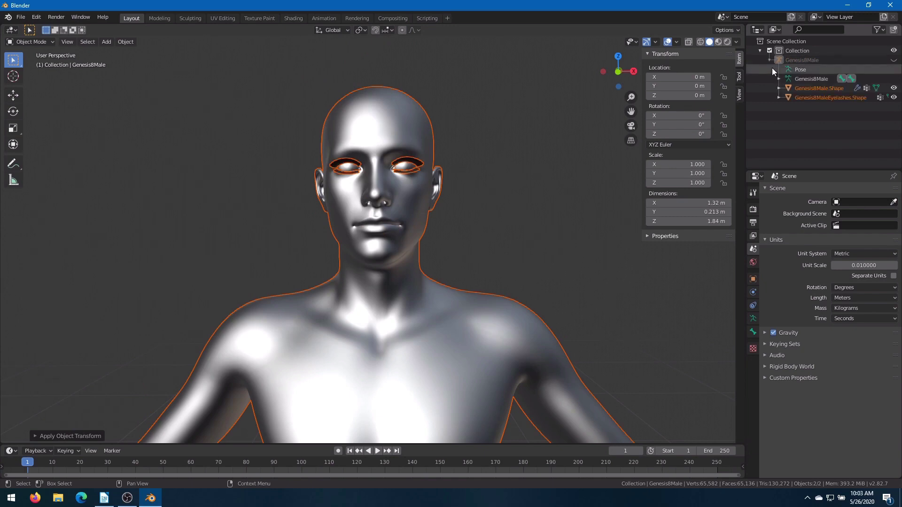
{"action": "left_click", "coordinate": [796, 96]}
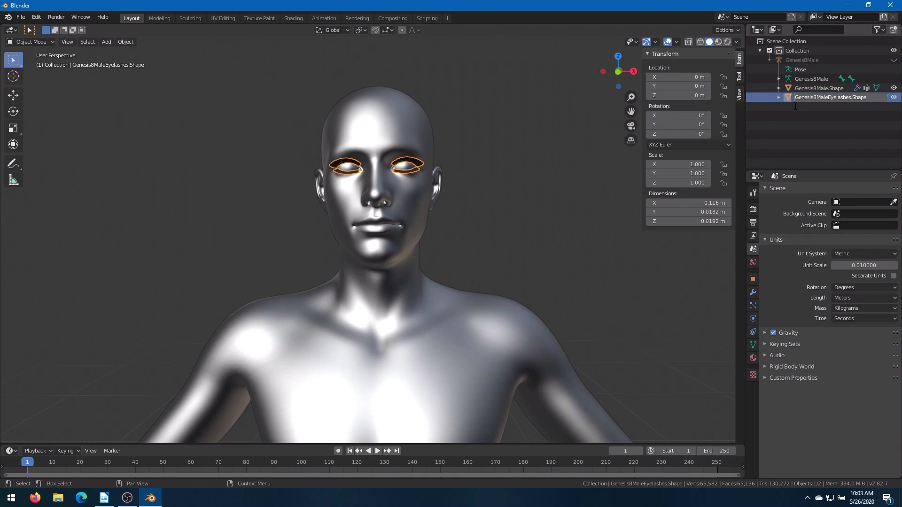
{"action": "type", "text": "HP_"}
{"action": "key", "text": "Return"}
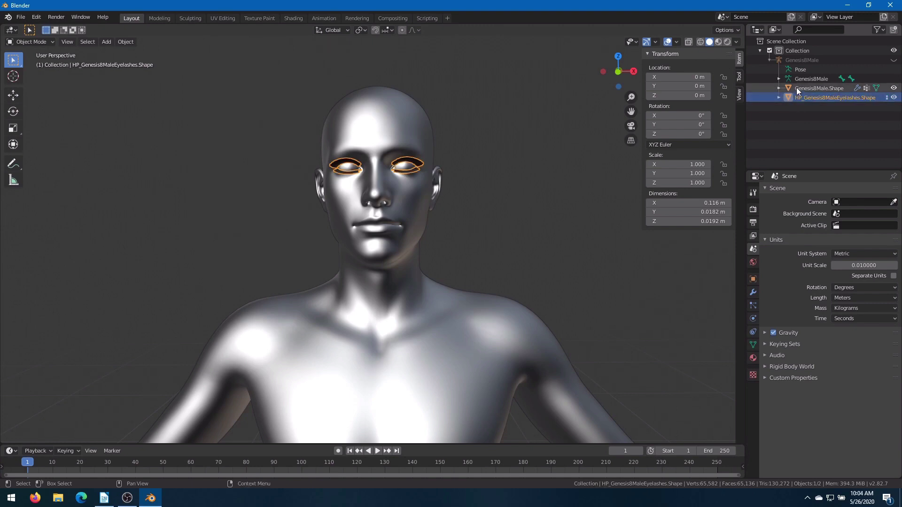
{"action": "double_click", "coordinate": [796, 87]}
{"action": "type", "text": "HP_"}
{"action": "key", "text": "Return"}
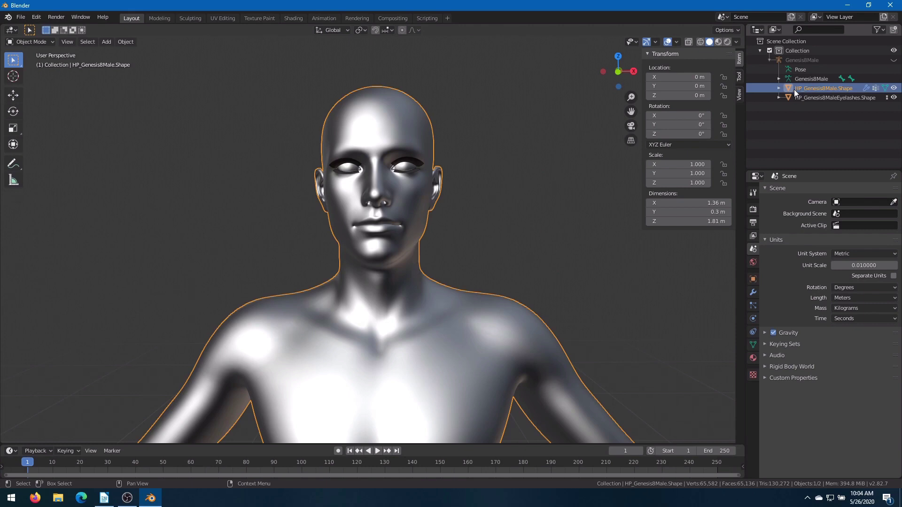
- Preview HP_Genesis8Male.Shape's Genesis8Male__JL_ADHD_MouthOpen shape key at 1.000, reset it to 0.000 and select the Basis key
{"action": "left_click", "coordinate": [753, 346]}
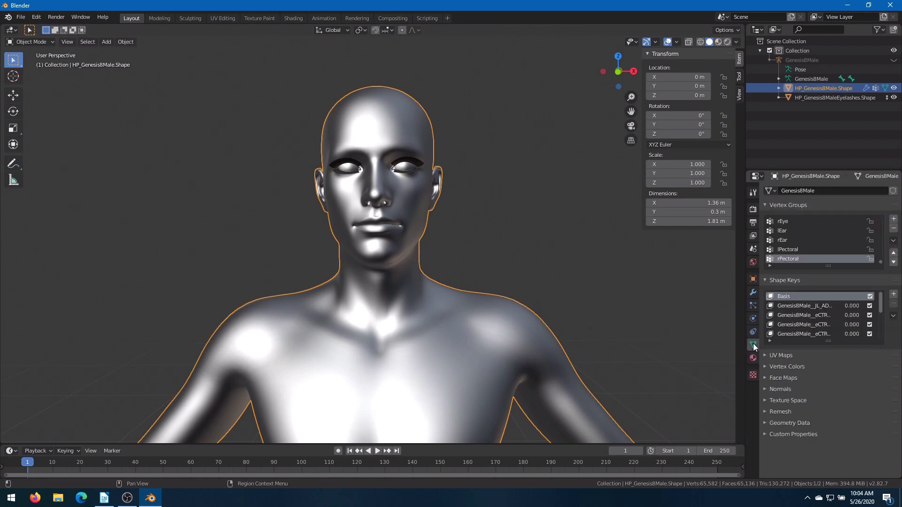
{"action": "left_click_drag", "start_coordinate": [746, 339], "coordinate": [664, 339]}
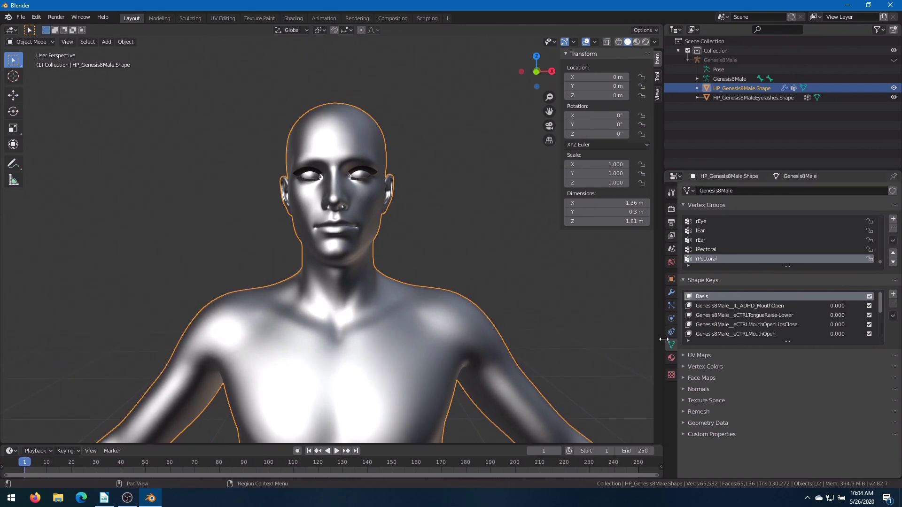
{"action": "left_click", "coordinate": [735, 306]}
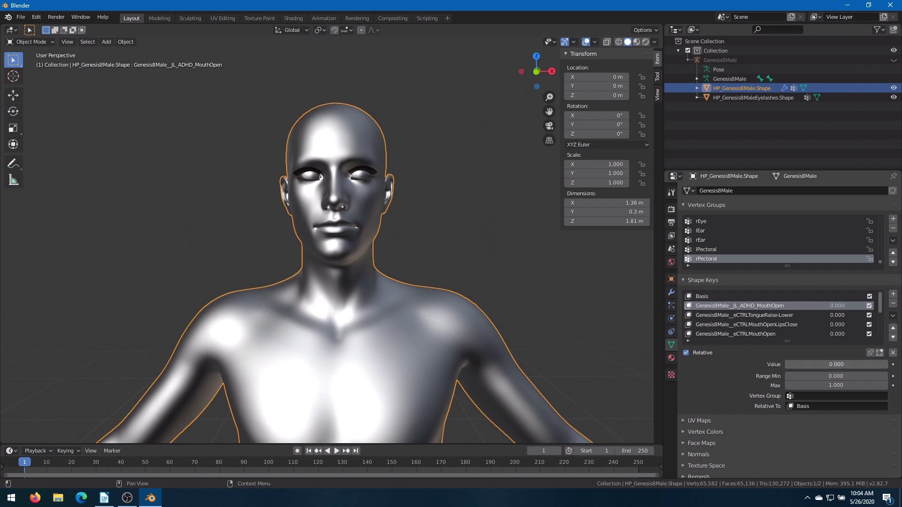
{"action": "left_click_drag", "start_coordinate": [793, 364], "coordinate": [886, 364]}
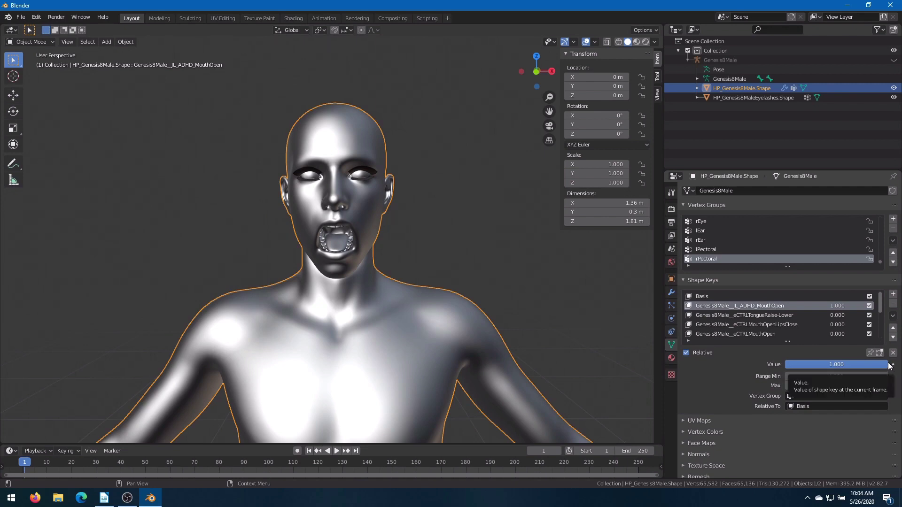
{"action": "left_click_drag", "start_coordinate": [889, 365], "coordinate": [776, 365]}
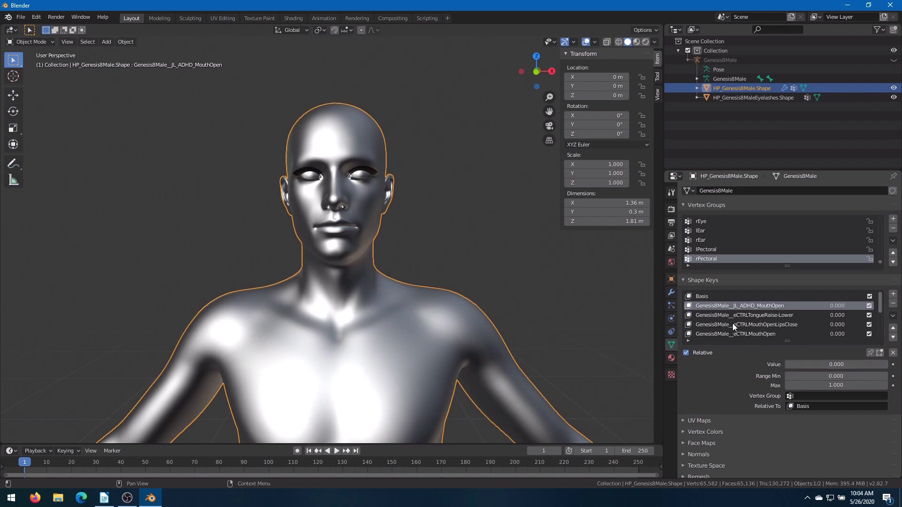
{"action": "left_click", "coordinate": [709, 297]}
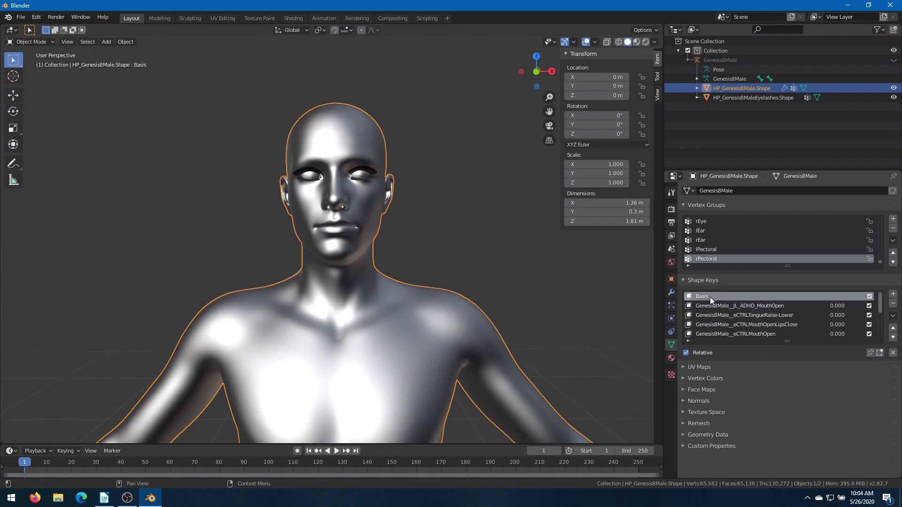
- Inspect the rPectoral vertex weights of HP_Genesis8Male.Shape in Weight Paint mode and return to Object Mode
{"action": "left_click", "coordinate": [45, 42]}
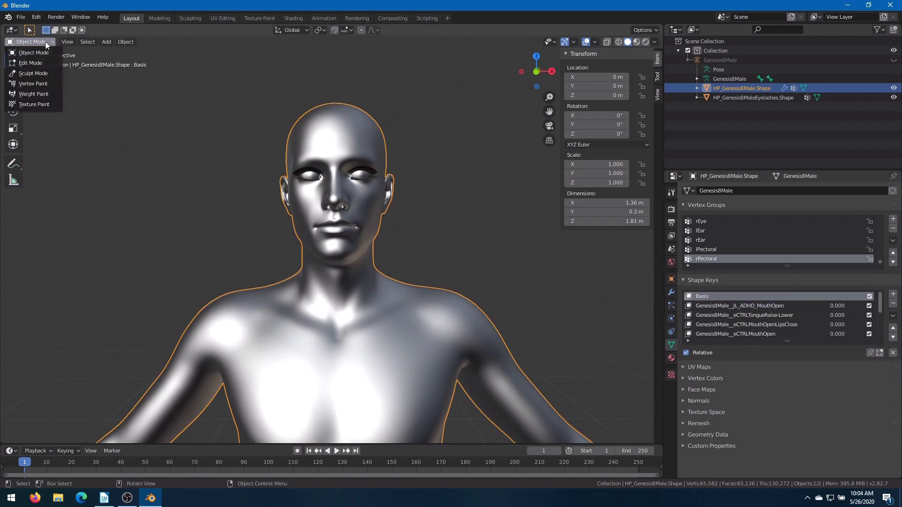
{"action": "left_click", "coordinate": [44, 94]}
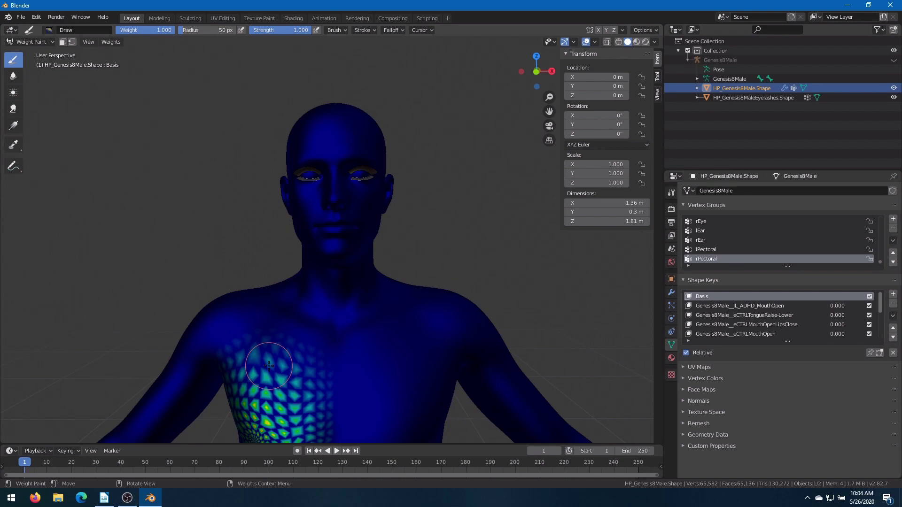
{"action": "left_click", "coordinate": [33, 41]}
{"action": "left_click", "coordinate": [34, 52]}
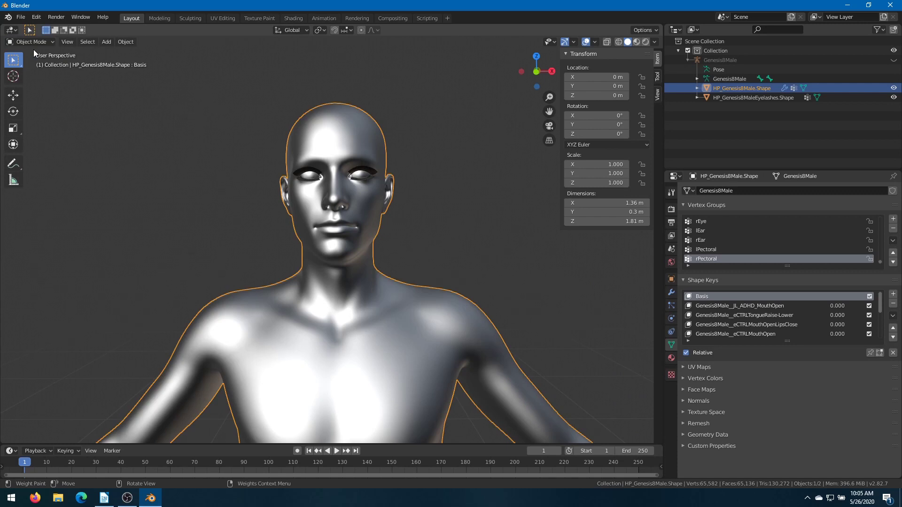
- Import G8_Male_SP.fbx from the HP_Tutorials folder as FBX with Use Pre/Post Rotation disabled
{"action": "left_click", "coordinate": [21, 17]}
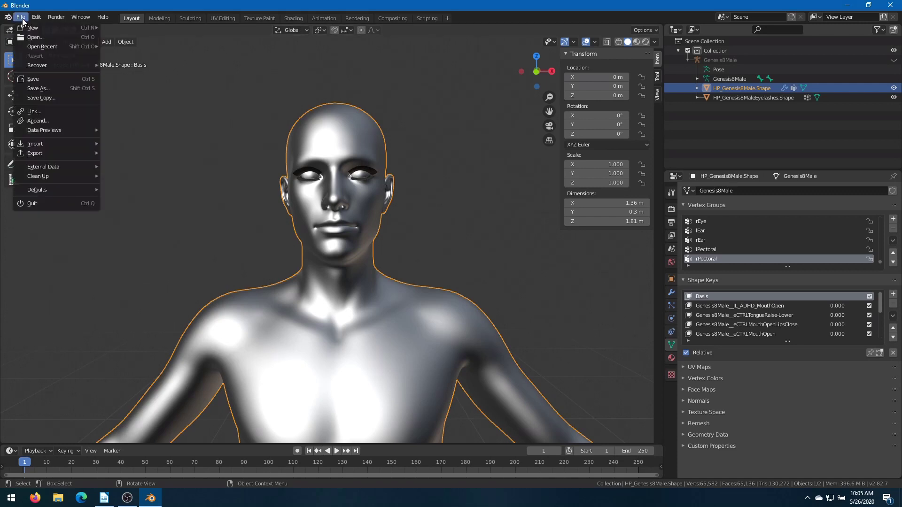
{"action": "mouse_move", "coordinate": [53, 144]}
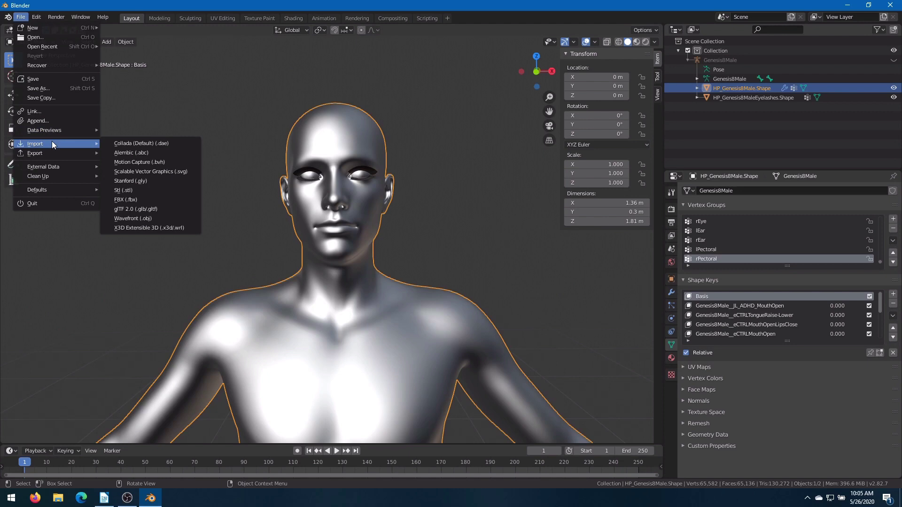
{"action": "left_click", "coordinate": [136, 200]}
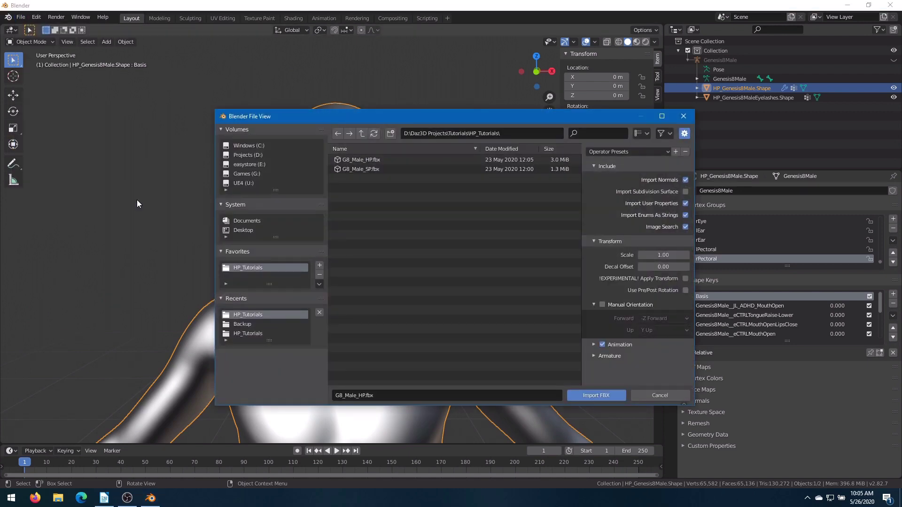
{"action": "left_click", "coordinate": [370, 171]}
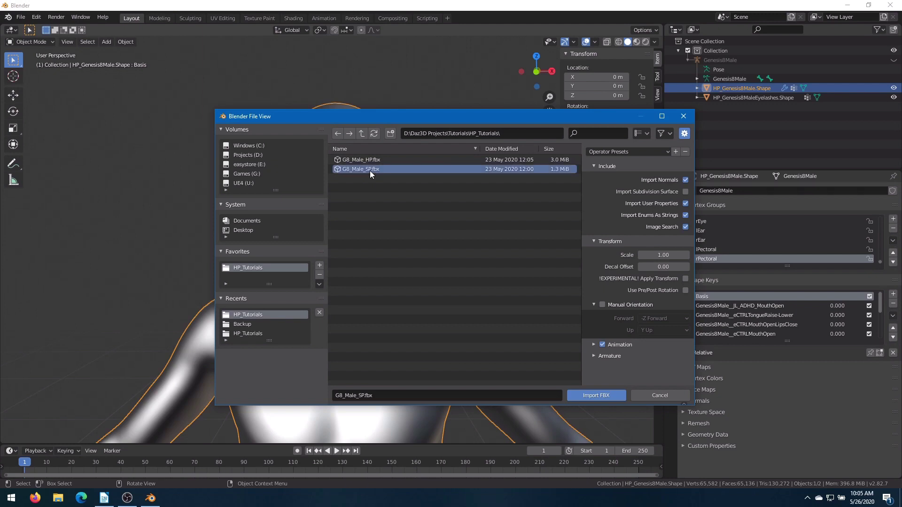
{"action": "left_click", "coordinate": [616, 396]}
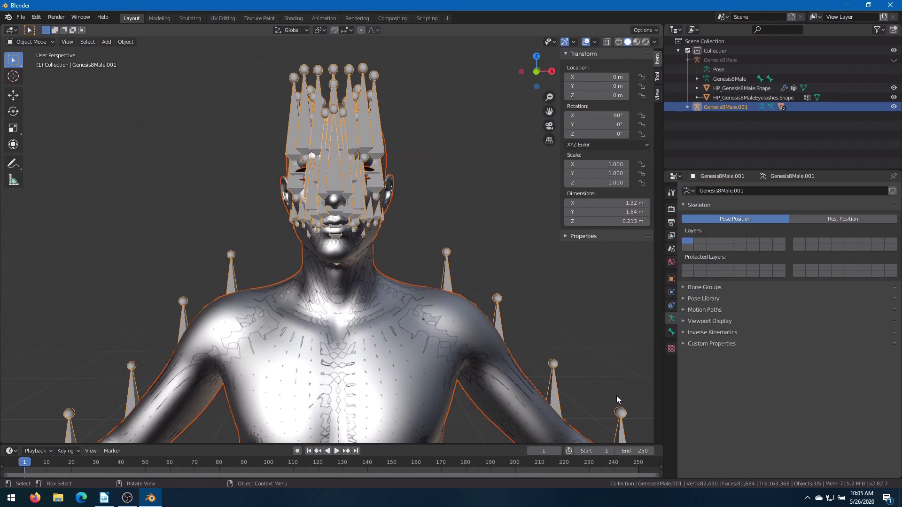
- Apply all transforms to the newly imported figure and hide its armature along with the two HP meshes
{"action": "key", "text": "ctrl+a"}
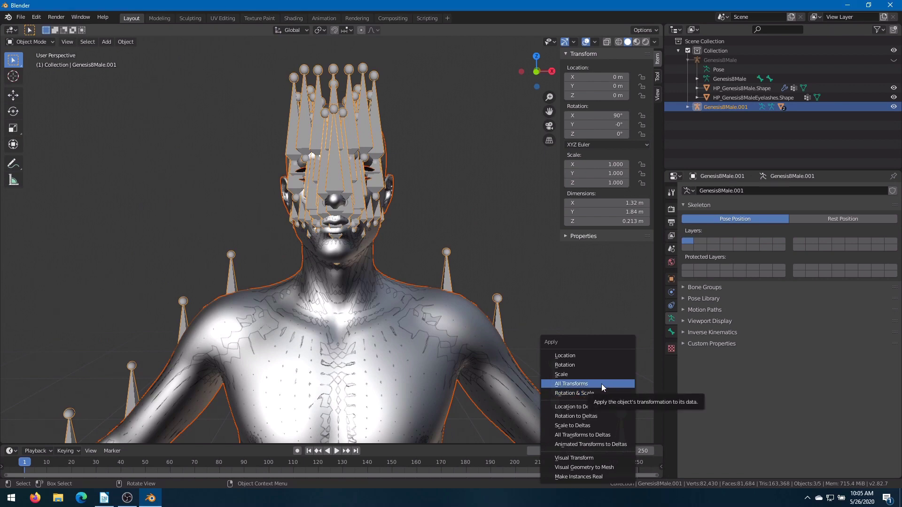
{"action": "left_click", "coordinate": [601, 384]}
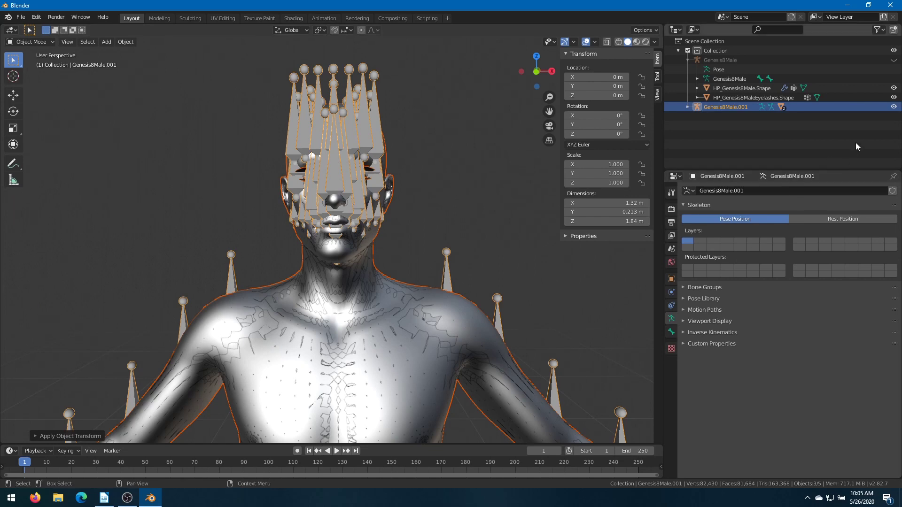
{"action": "left_click", "coordinate": [894, 89]}
{"action": "left_click", "coordinate": [894, 97]}
{"action": "left_click", "coordinate": [894, 107]}
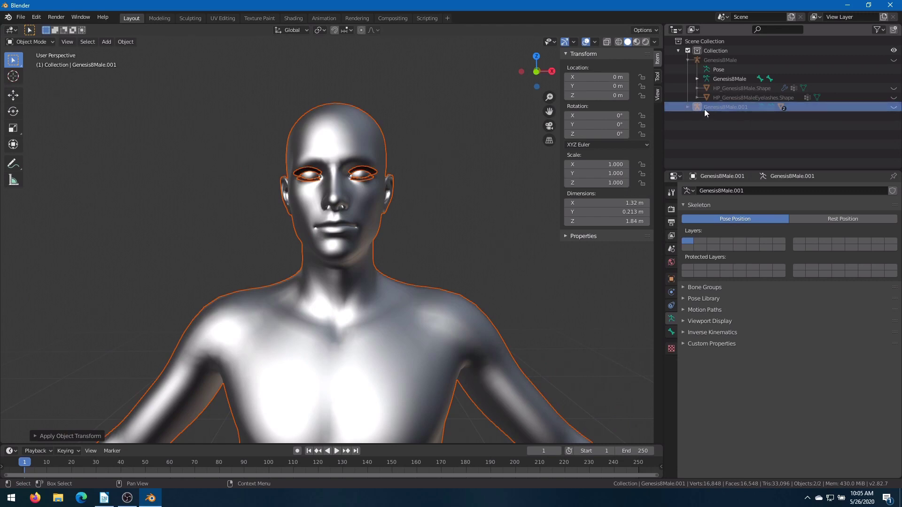
- Rename the Genesis8Male.001 armature's two child meshes SP_Genesis8MaleEyelashes.Shape and SP_Genesis8Male.Shape
{"action": "left_click", "coordinate": [688, 106]}
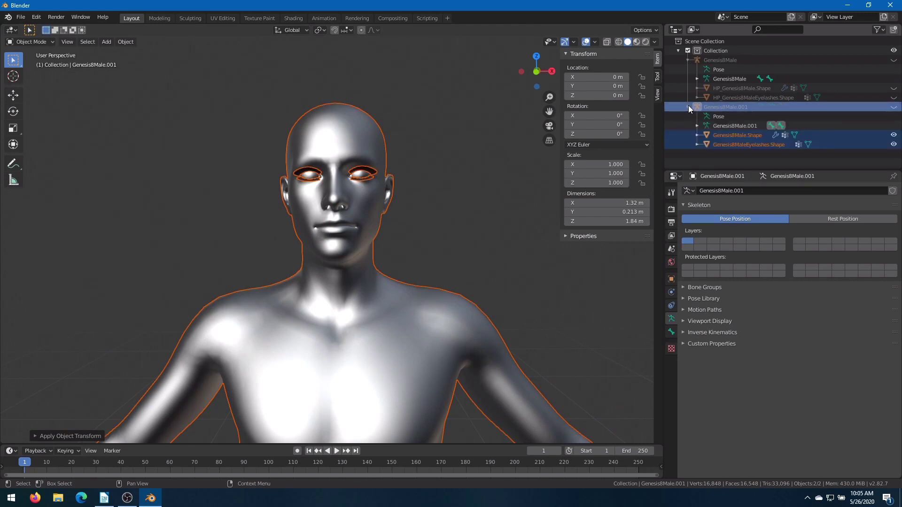
{"action": "left_click", "coordinate": [715, 146]}
{"action": "double_click", "coordinate": [714, 144]}
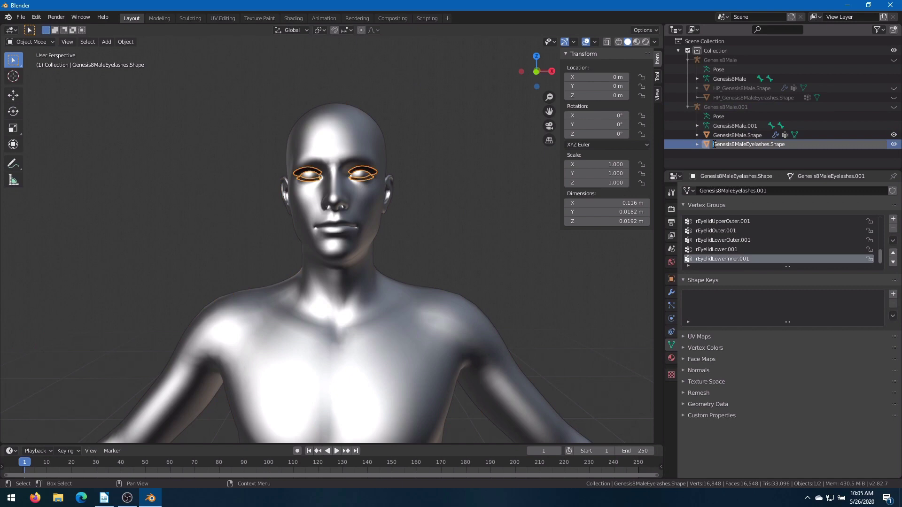
{"action": "type", "text": "SP_"}
{"action": "key", "text": "Return"}
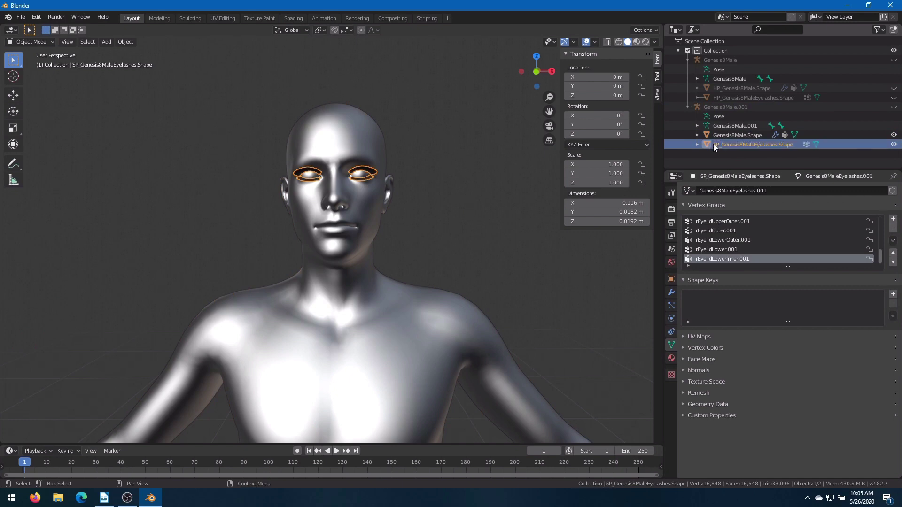
{"action": "left_click", "coordinate": [712, 136]}
{"action": "double_click", "coordinate": [713, 135]}
{"action": "type", "text": "SP_"}
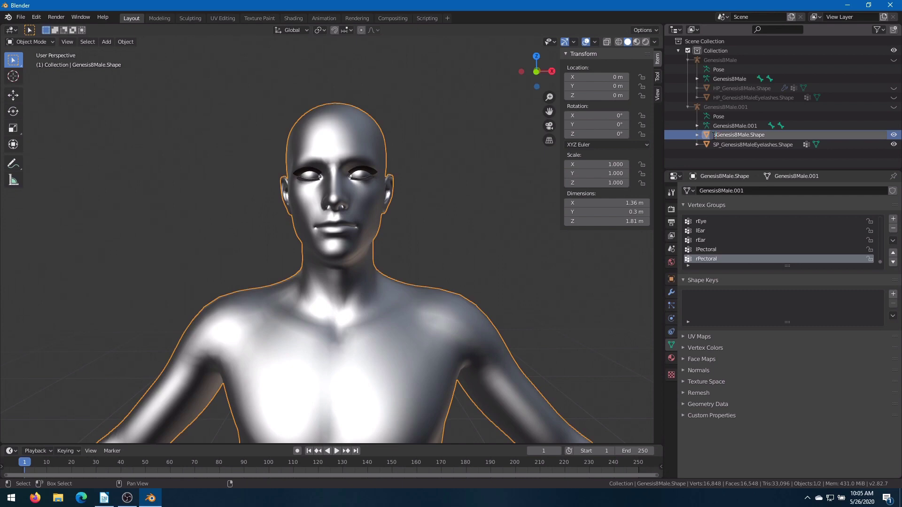
{"action": "key", "text": "Return"}
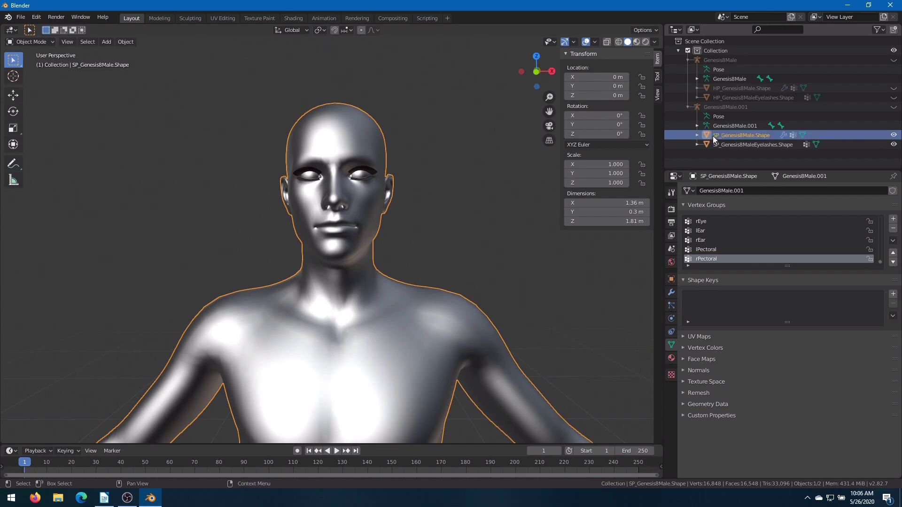
- Show SP_Genesis8Male.Shape in Weight Paint mode with the wireframe overlay enabled
{"action": "left_click", "coordinate": [42, 41]}
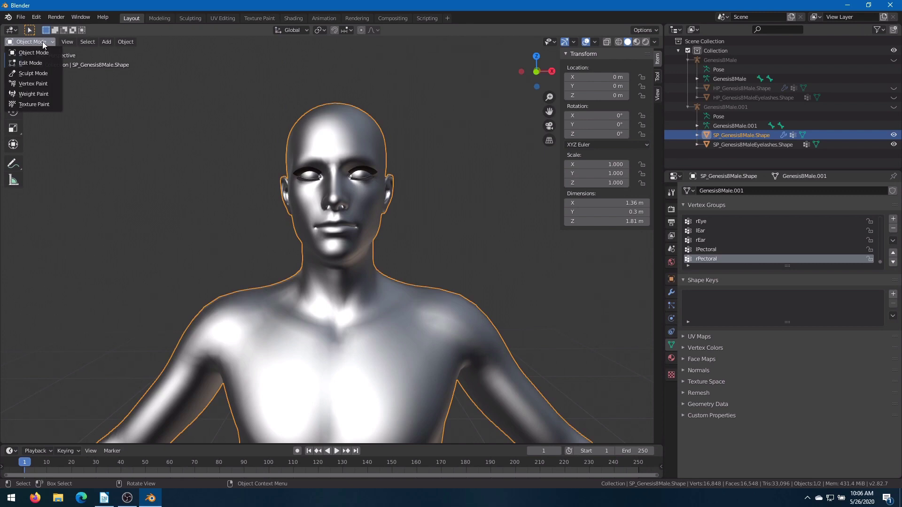
{"action": "left_click", "coordinate": [39, 93]}
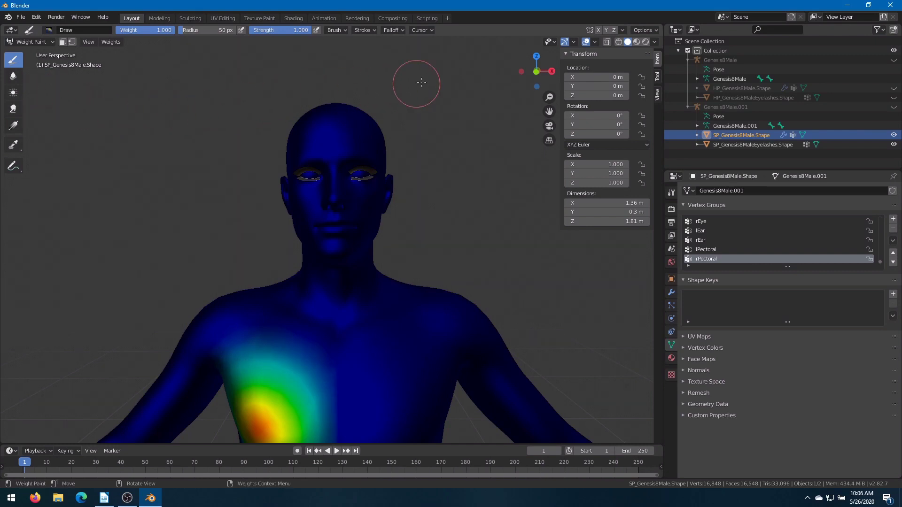
{"action": "left_click", "coordinate": [594, 42]}
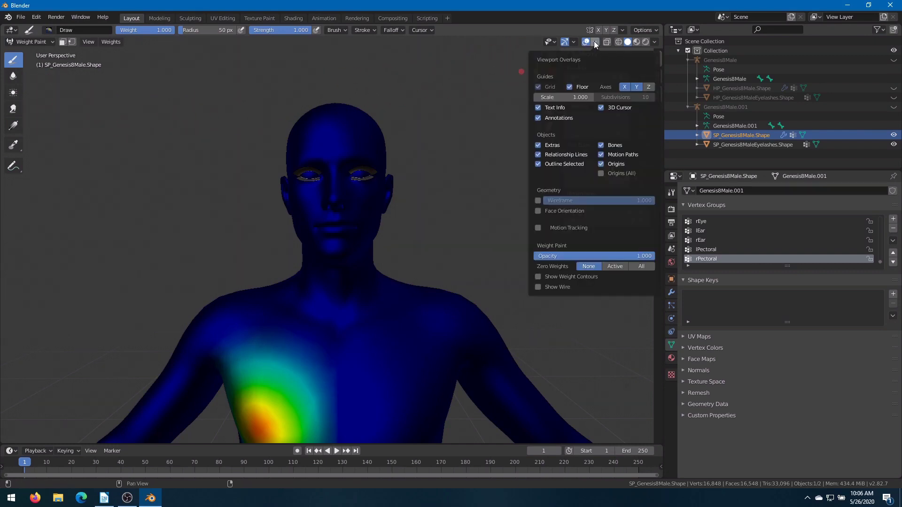
{"action": "left_click", "coordinate": [538, 201]}
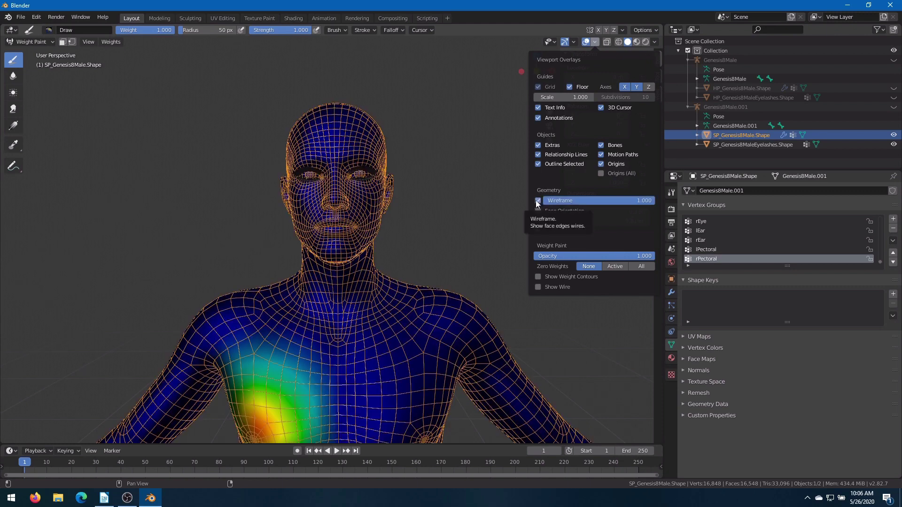
- Add a Catmull-Clark Subdivision Surface modifier to SP_Genesis8Male.Shape with viewport level 1 and Quality 10
{"action": "left_click", "coordinate": [672, 291]}
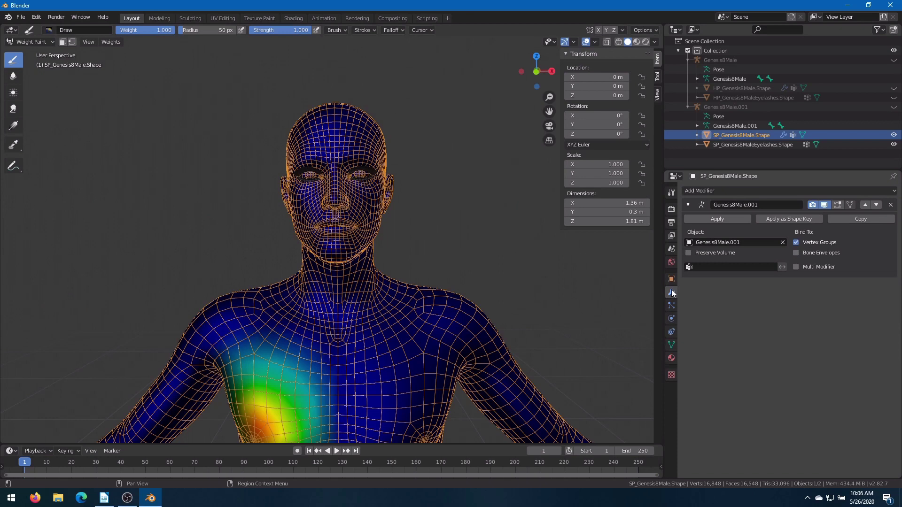
{"action": "left_click", "coordinate": [754, 191]}
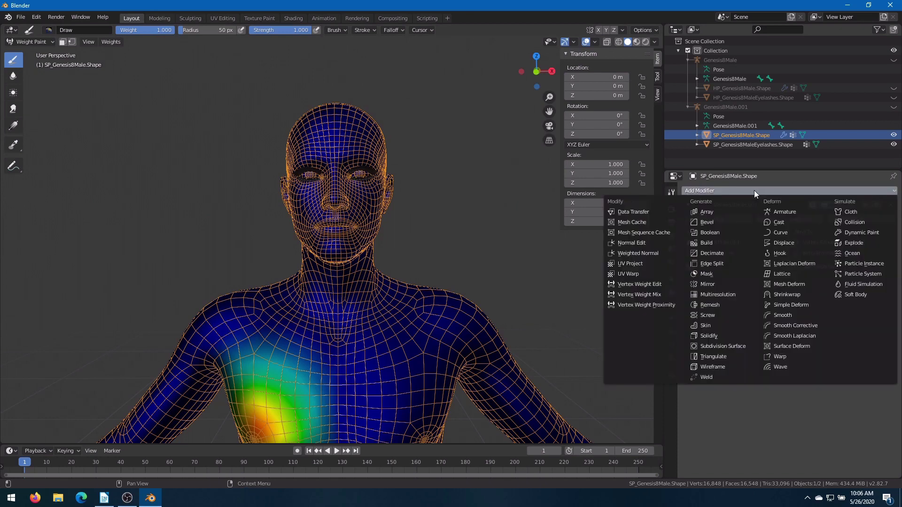
{"action": "left_click", "coordinate": [726, 346]}
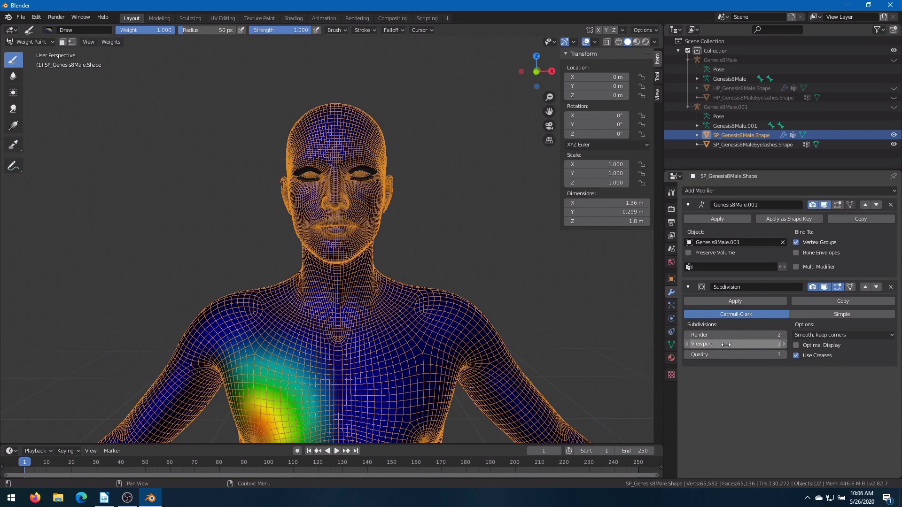
{"action": "left_click", "coordinate": [771, 356]}
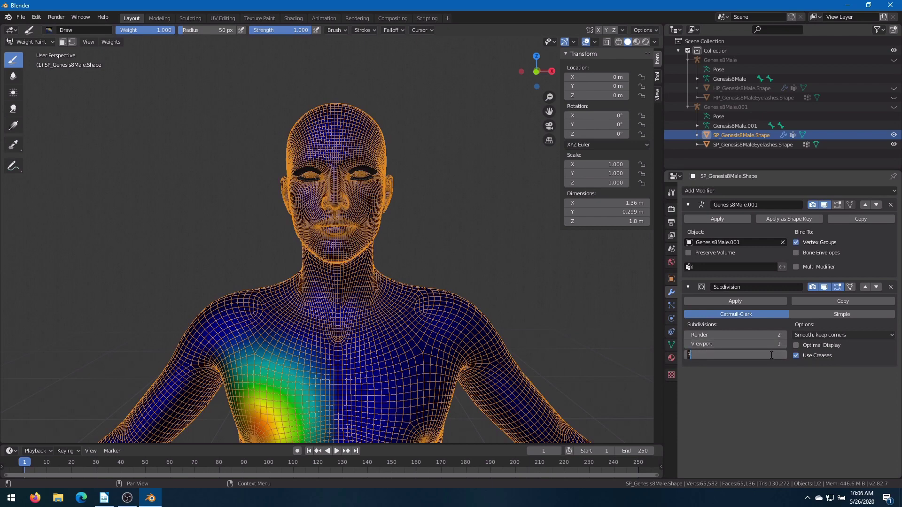
{"action": "type", "text": "10"}
{"action": "key", "text": "Return"}
- Move the Subdivision modifier above the armature modifier on SP_Genesis8Male.Shape and apply it
{"action": "left_click", "coordinate": [865, 287]}
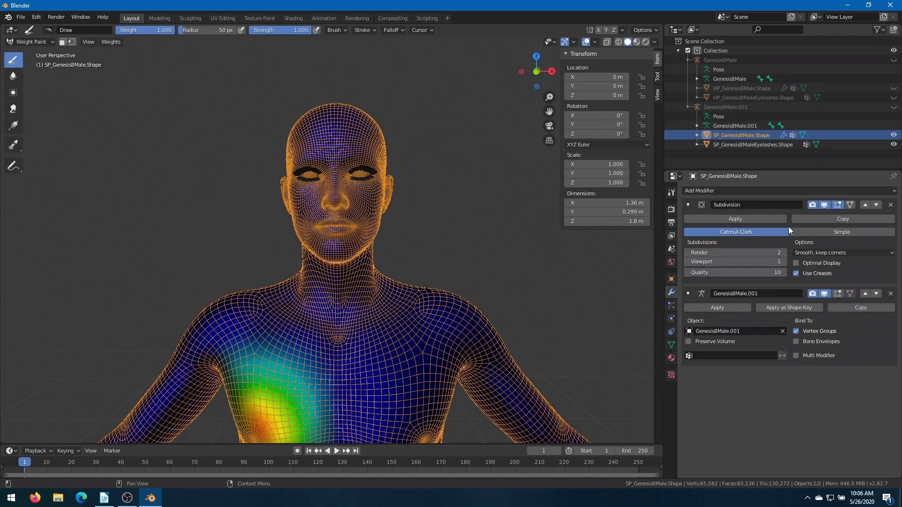
{"action": "left_click", "coordinate": [771, 219]}
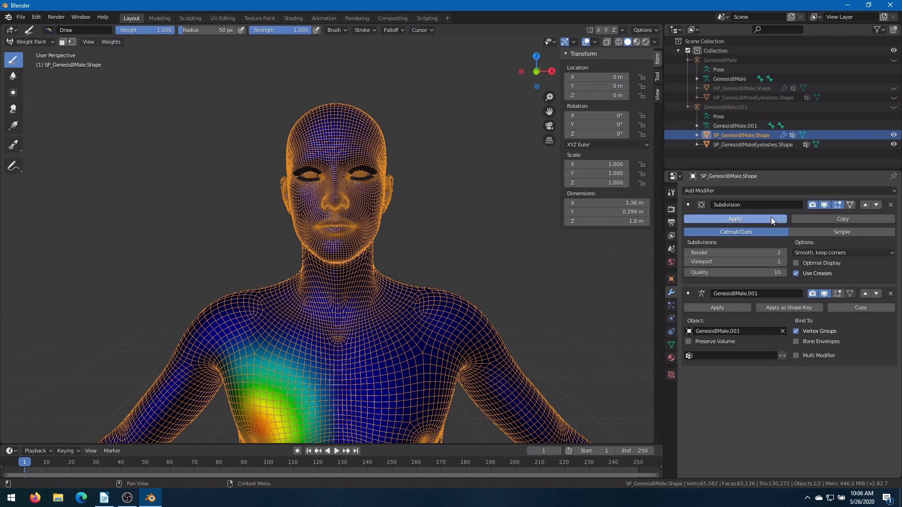
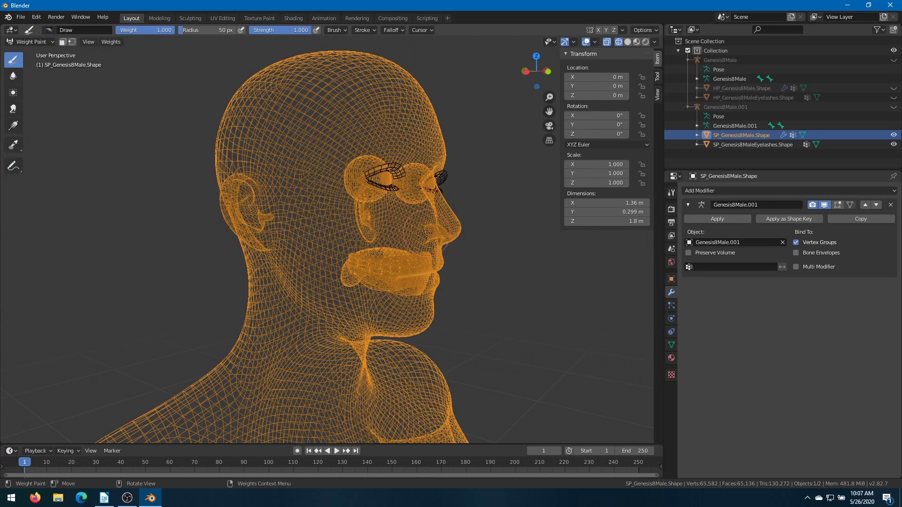
- In Edit Mode on SP_Genesis8Male.Shape, scale only the geometry assigned to the Teeth.001 material by 0.1, then clear the selection
{"action": "key", "text": "Tab"}
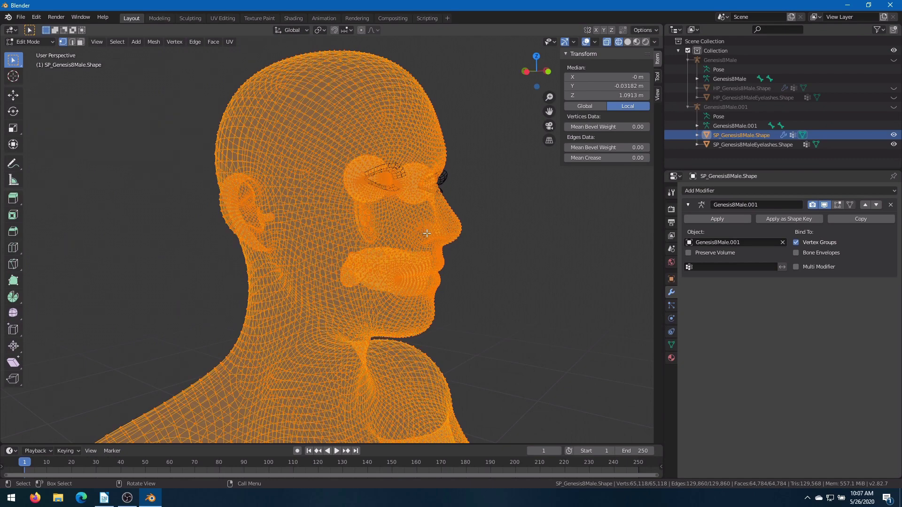
{"action": "key", "text": "alt+a"}
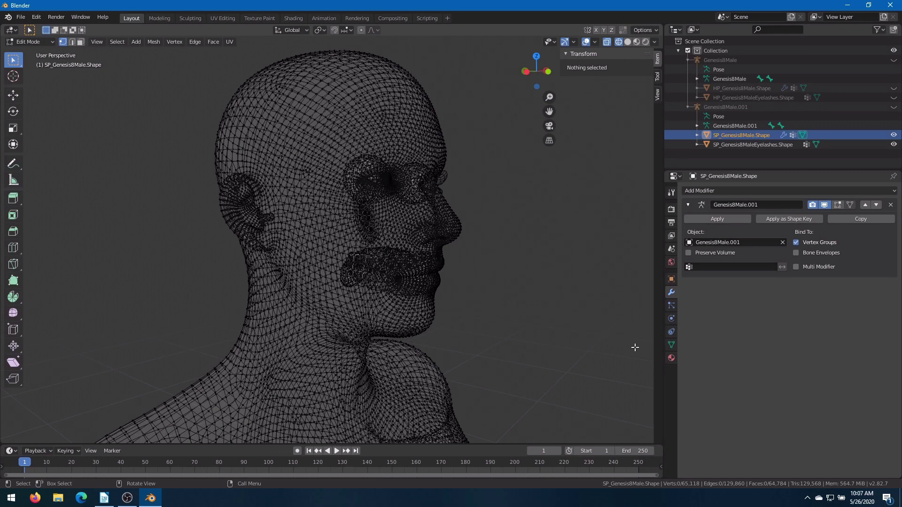
{"action": "left_click", "coordinate": [670, 358]}
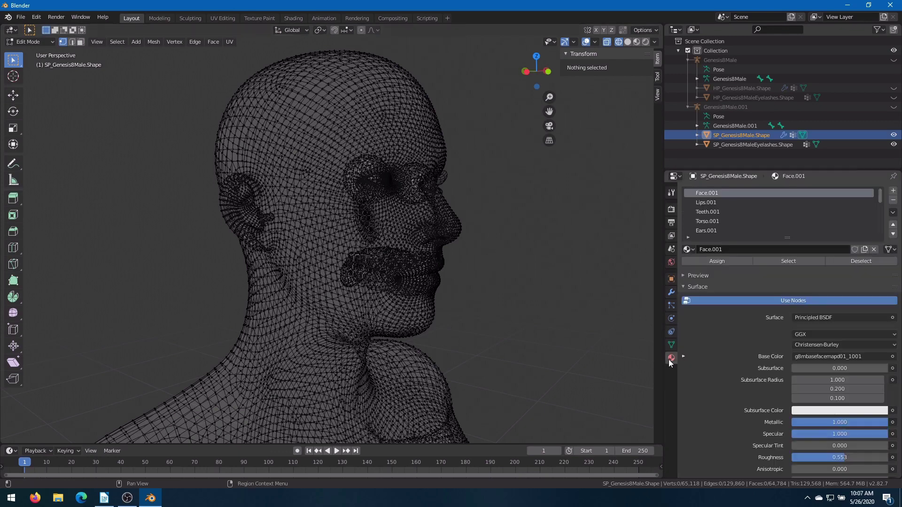
{"action": "left_click", "coordinate": [717, 212]}
{"action": "left_click", "coordinate": [771, 260]}
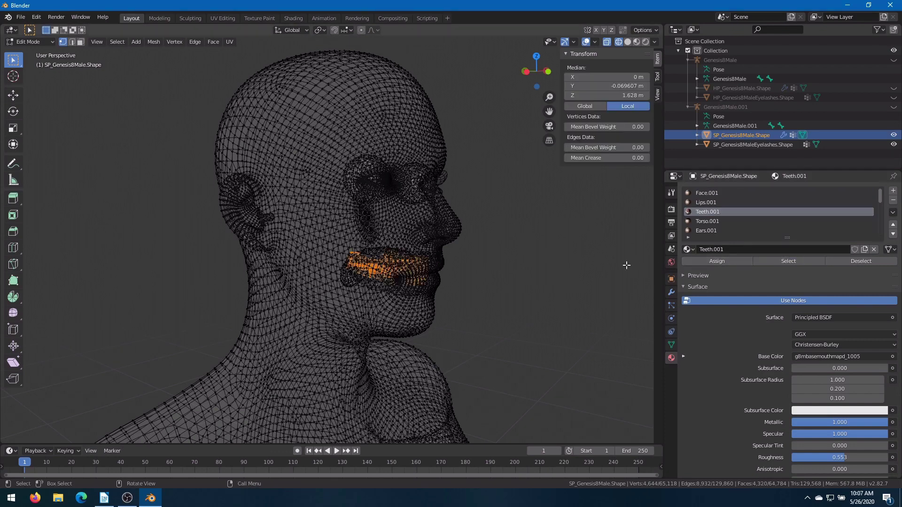
{"action": "key", "text": "s"}
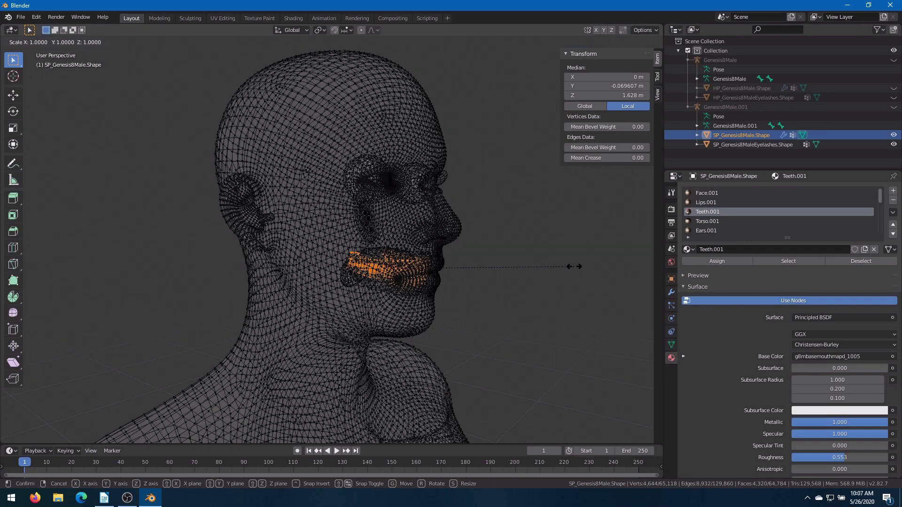
{"action": "type", "text": ".1"}
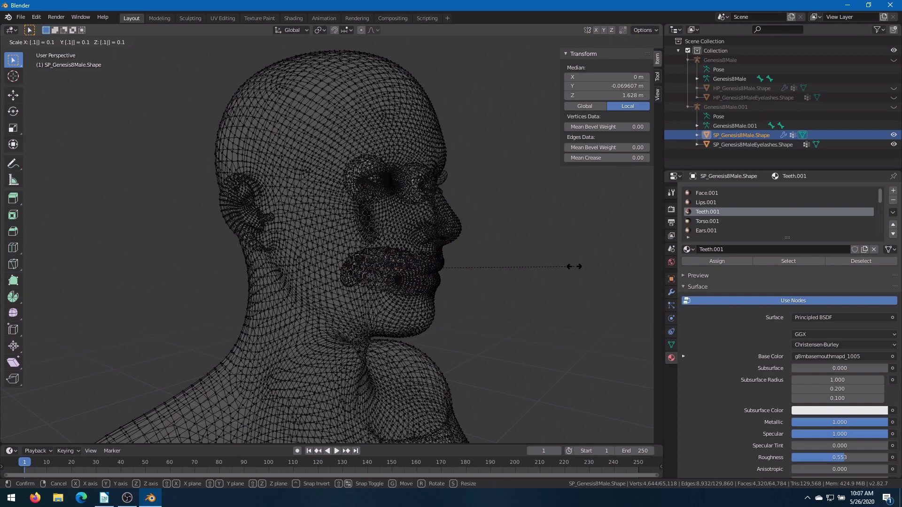
{"action": "key", "text": "Return"}
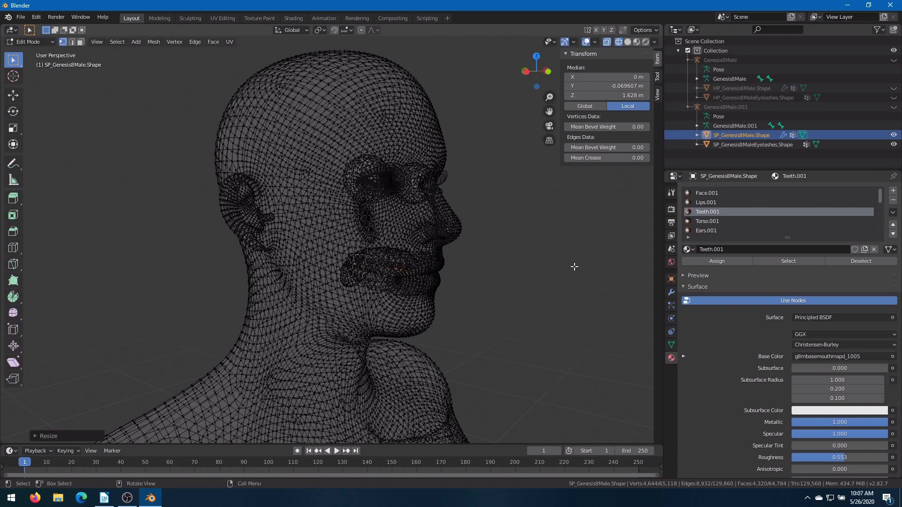
{"action": "left_click", "coordinate": [574, 266]}
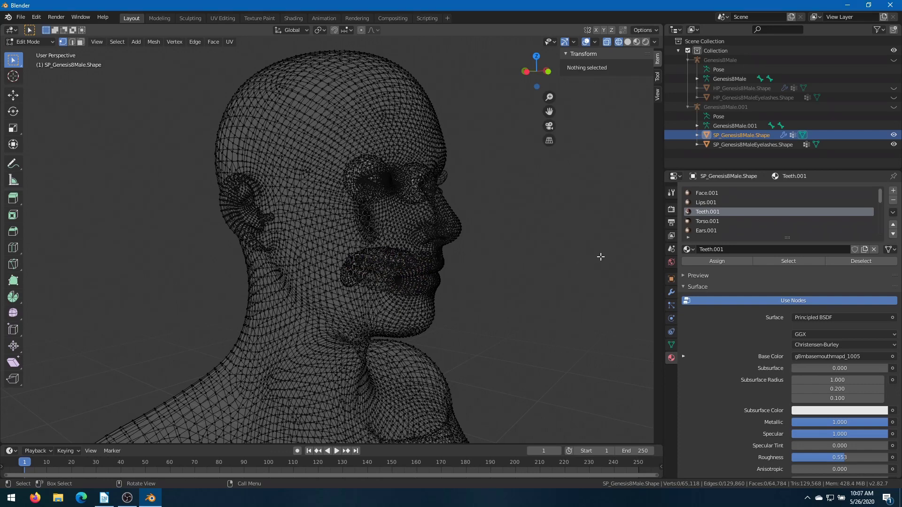
- Select the SP mesh geometry assigned to Pupils.001, EyeMoisture.002, Cornea.001, Irises.001 and Sclera.001, and scale it by 0.1
{"action": "scroll", "coordinate": [714, 211], "scroll_direction": "down", "scroll_amount": 1}
{"action": "scroll", "coordinate": [714, 211], "scroll_direction": "down", "scroll_amount": 2}
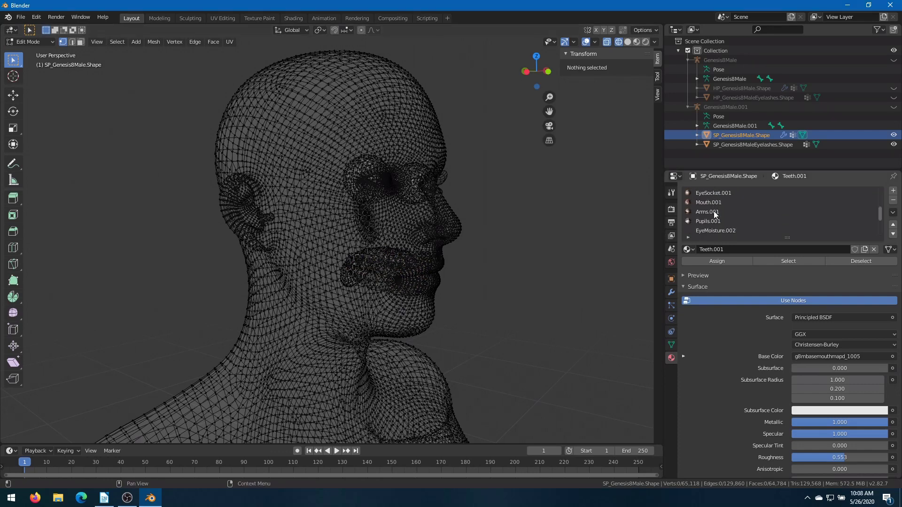
{"action": "left_click", "coordinate": [715, 219]}
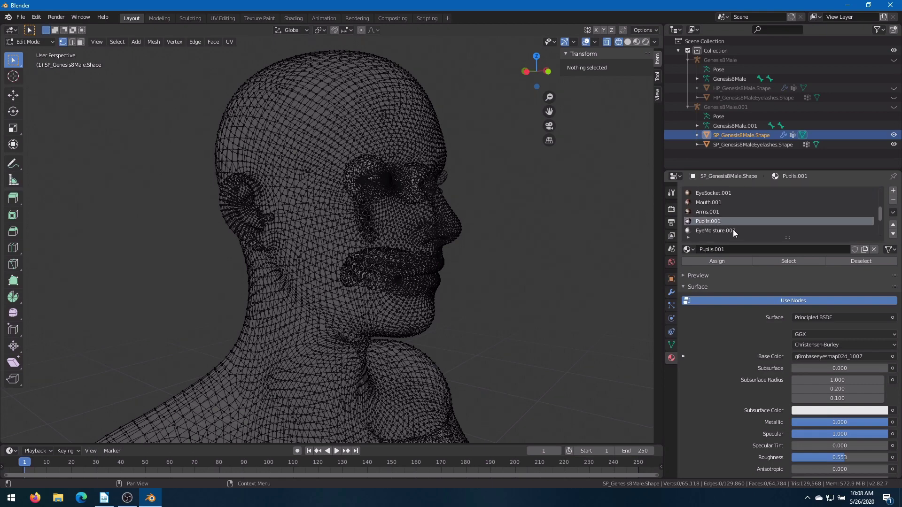
{"action": "left_click", "coordinate": [777, 261]}
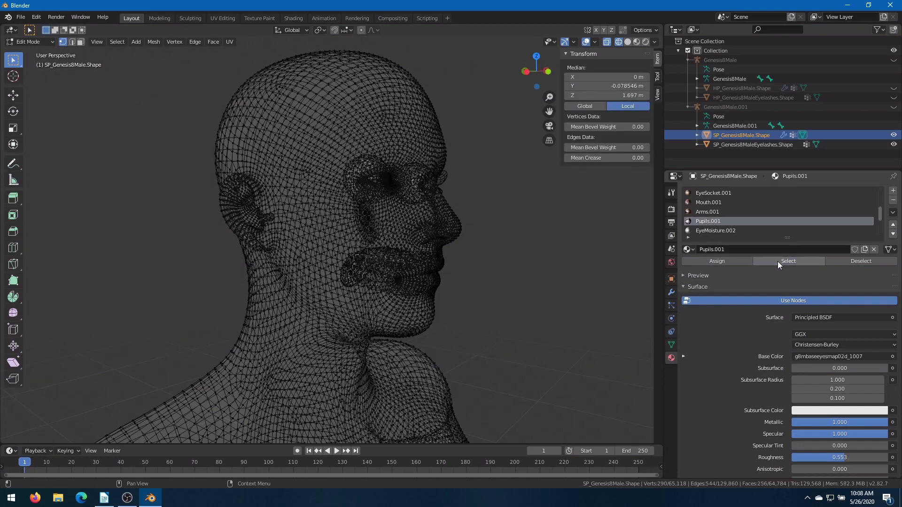
{"action": "left_click", "coordinate": [723, 231]}
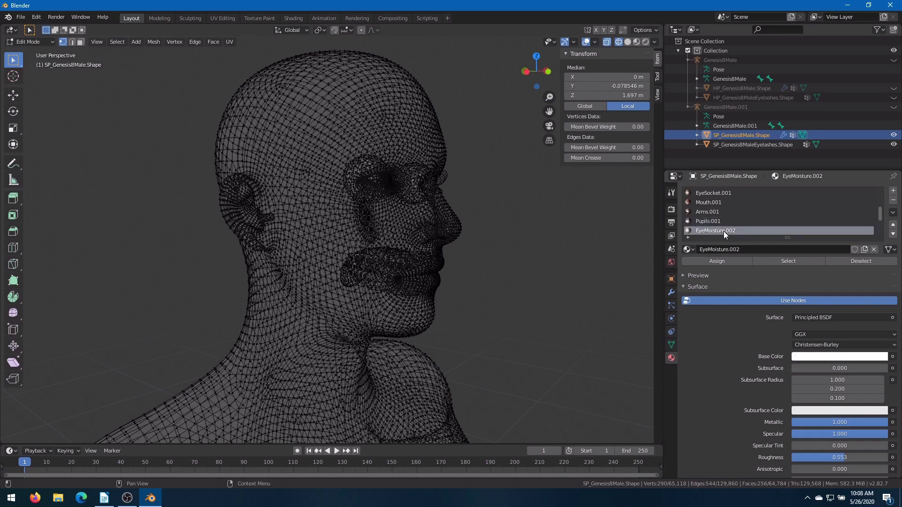
{"action": "left_click", "coordinate": [774, 260]}
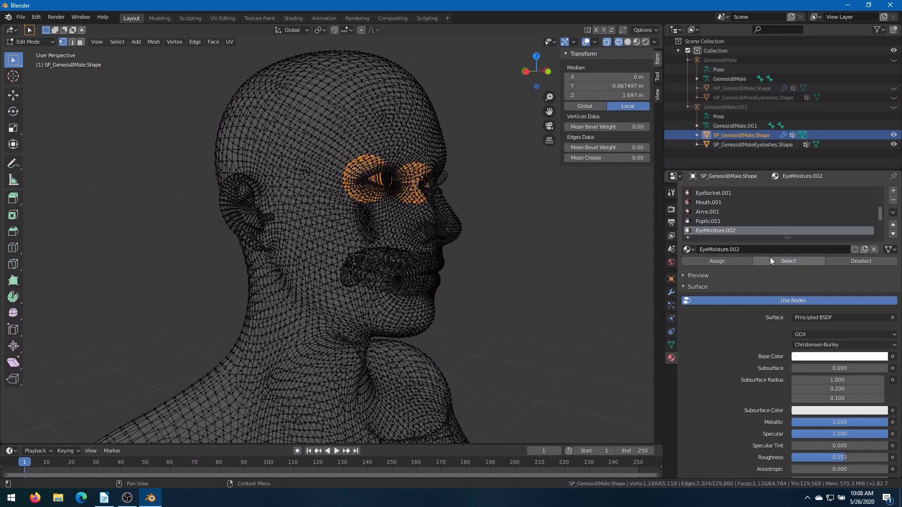
{"action": "scroll", "coordinate": [729, 223], "scroll_direction": "down", "scroll_amount": 3}
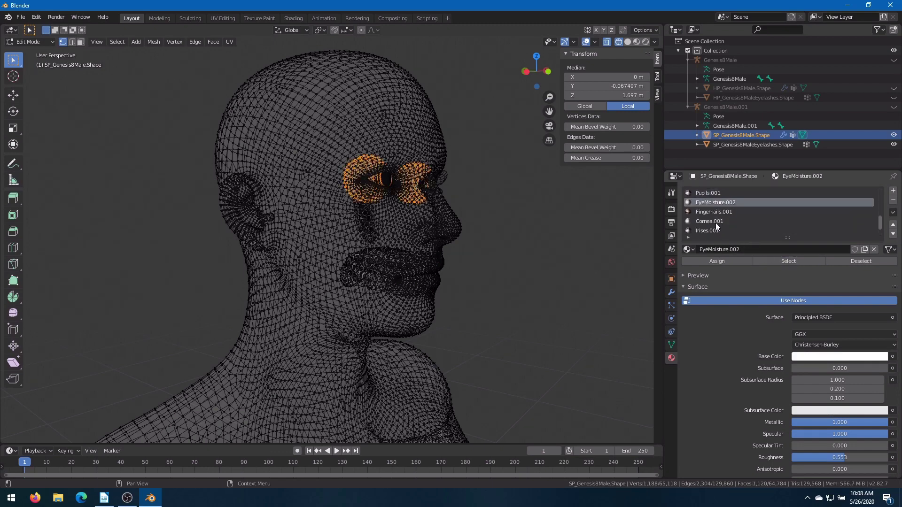
{"action": "left_click", "coordinate": [714, 221]}
{"action": "left_click", "coordinate": [778, 261]}
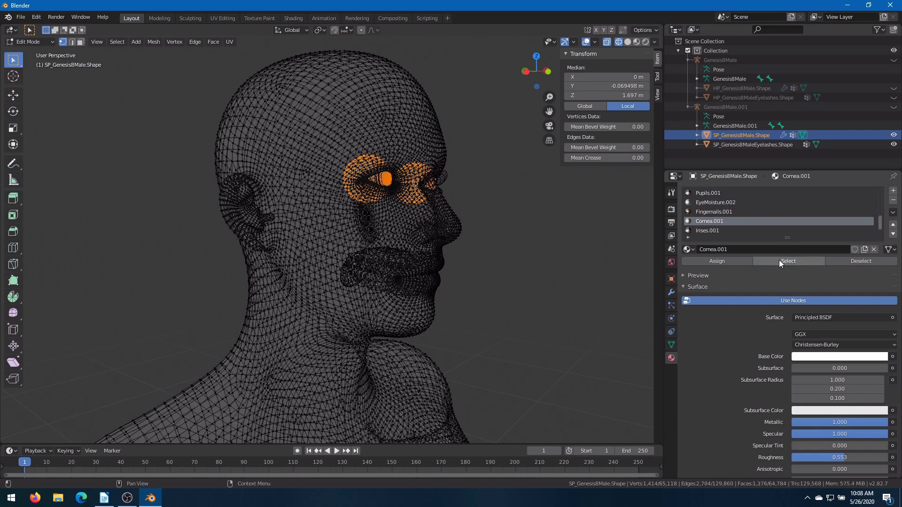
{"action": "left_click", "coordinate": [712, 230]}
{"action": "left_click", "coordinate": [782, 262]}
{"action": "scroll", "coordinate": [714, 231], "scroll_direction": "down", "scroll_amount": 2}
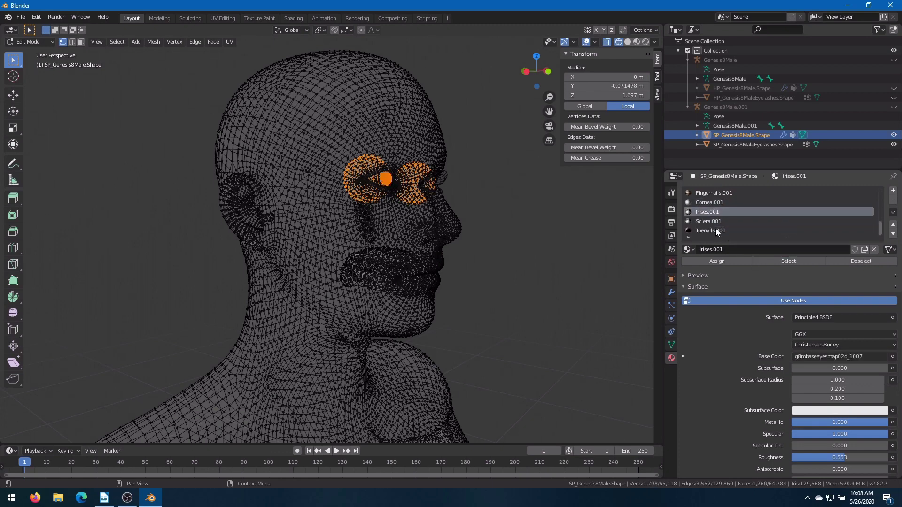
{"action": "left_click", "coordinate": [712, 221]}
{"action": "left_click", "coordinate": [776, 260]}
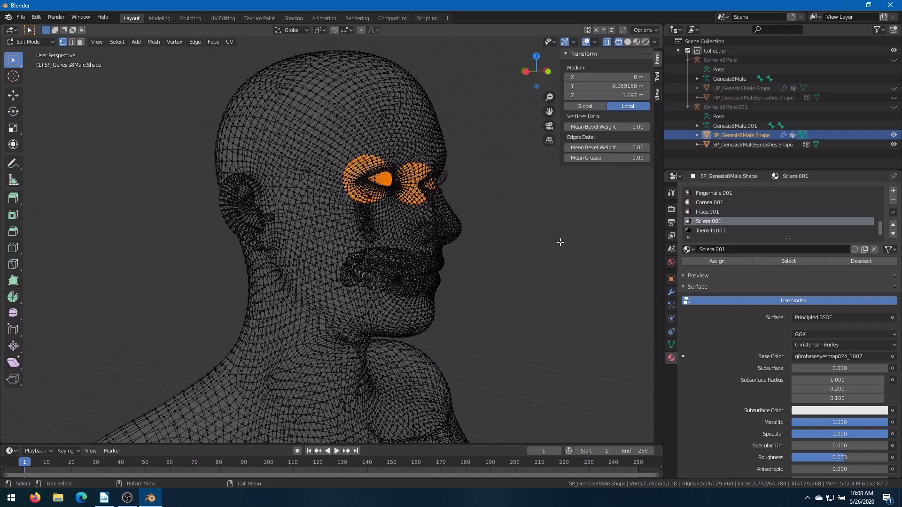
{"action": "key", "text": "s"}
{"action": "type", "text": "."}
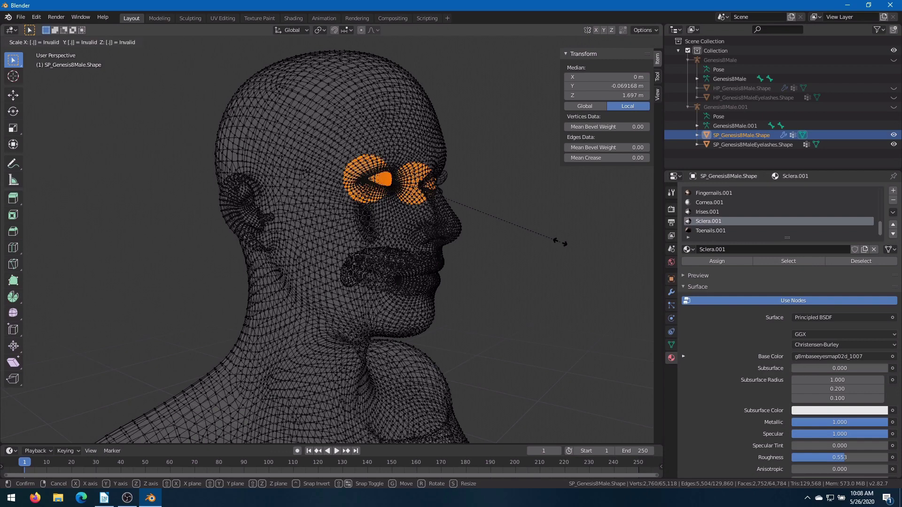
{"action": "type", "text": "1"}
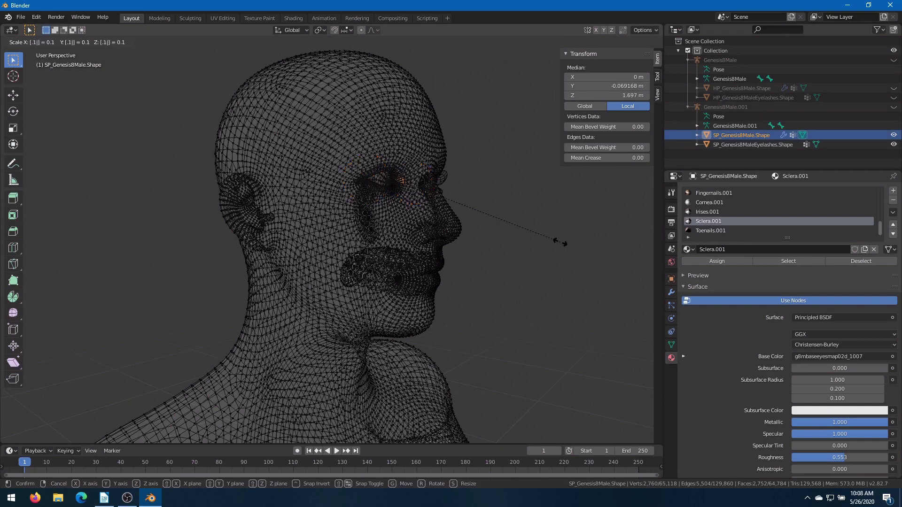
{"action": "key", "text": "Return"}
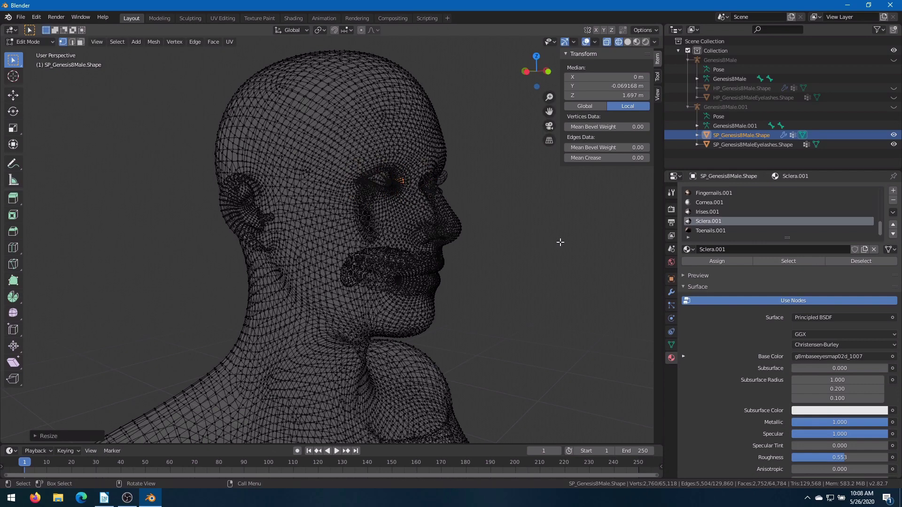
- Return the SP mesh to Object Mode and unhide HP_Genesis8Male.Shape
{"action": "left_click", "coordinate": [49, 44]}
{"action": "left_click", "coordinate": [47, 51]}
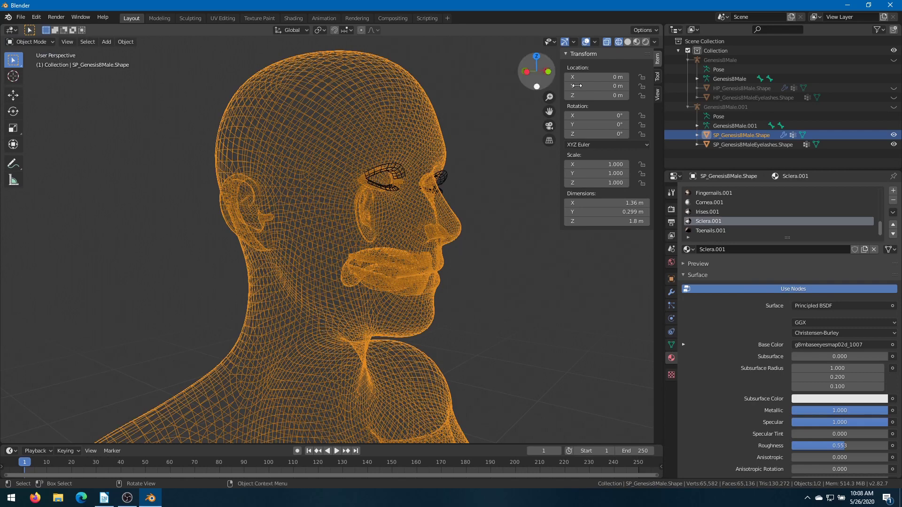
{"action": "left_click", "coordinate": [893, 88]}
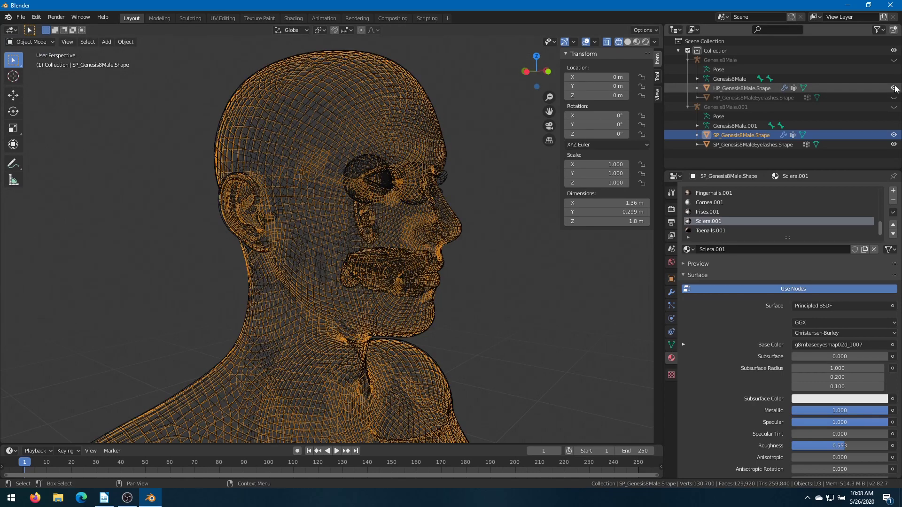
- In Edit Mode on HP_Genesis8Male.Shape, scale only the geometry assigned to the Teeth material by 0.1, then clear the selection
{"action": "left_click", "coordinate": [750, 88]}
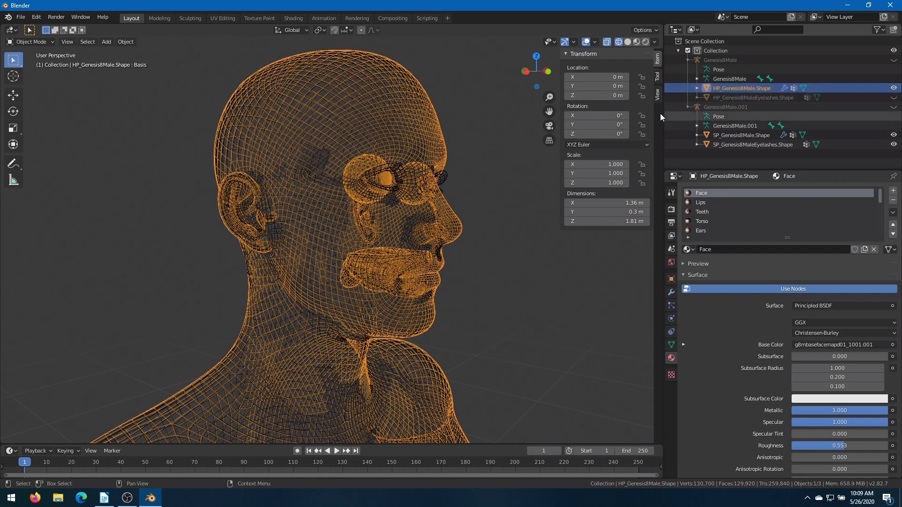
{"action": "key", "text": "Tab"}
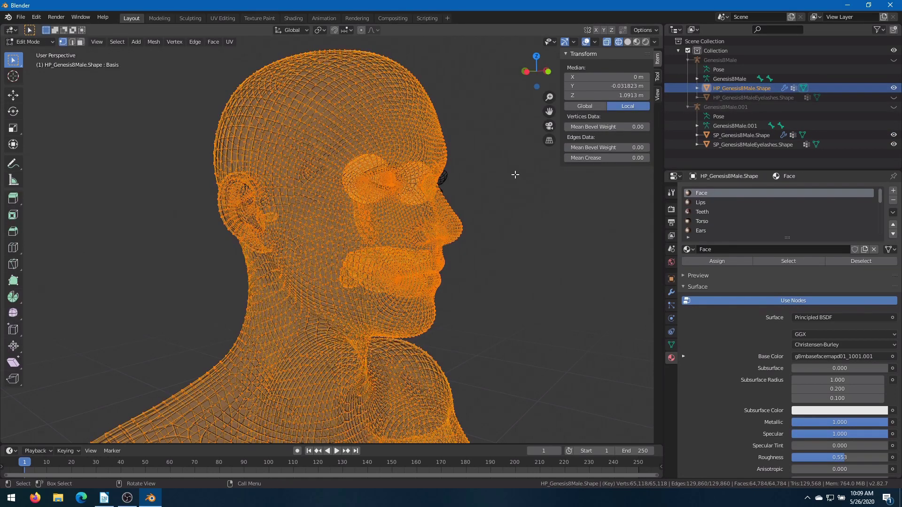
{"action": "key", "text": "alt+a"}
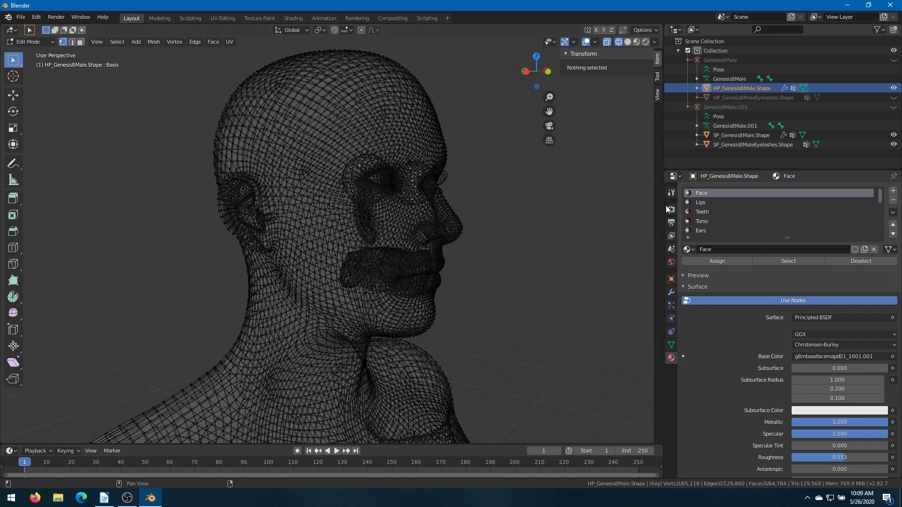
{"action": "left_click", "coordinate": [702, 213]}
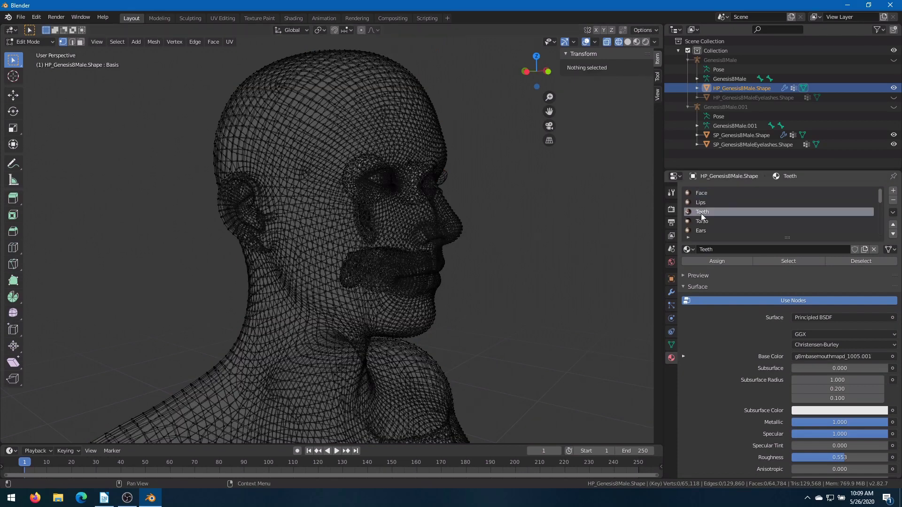
{"action": "left_click", "coordinate": [780, 261]}
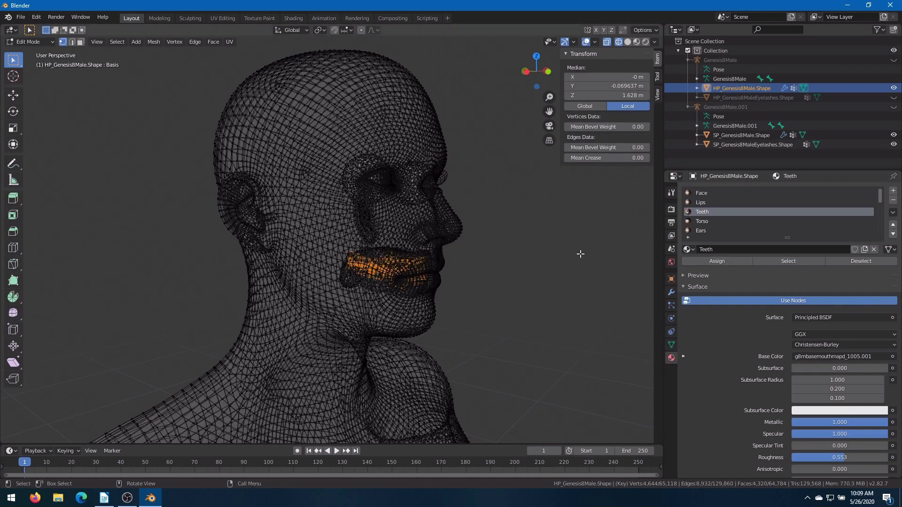
{"action": "type", "text": "s.1"}
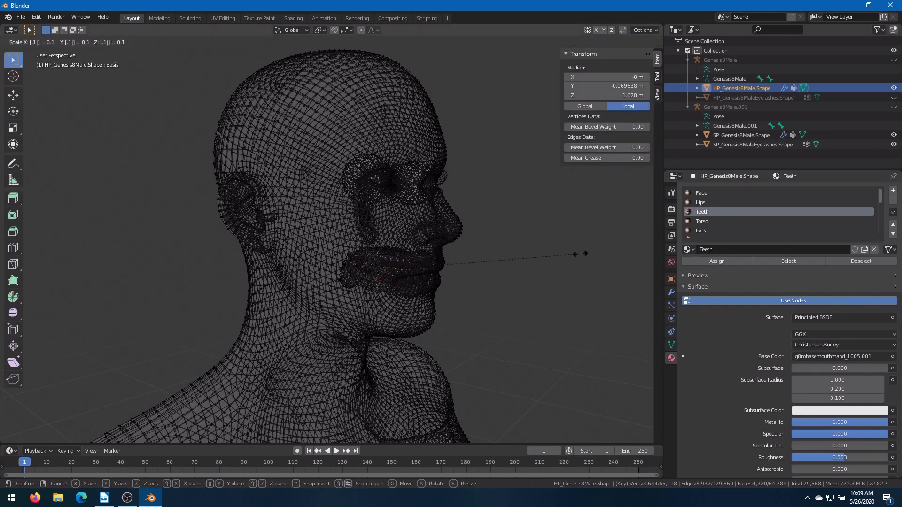
{"action": "key", "text": "Return"}
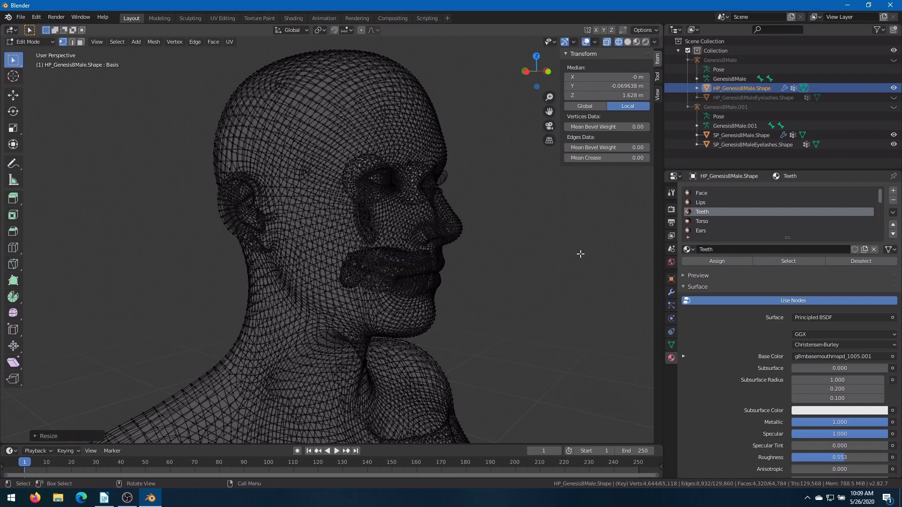
{"action": "left_click", "coordinate": [580, 253]}
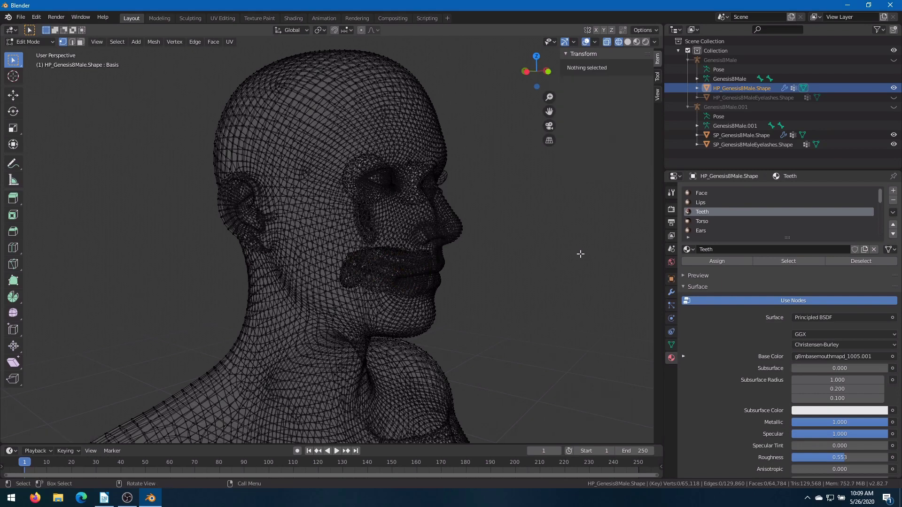
- Select the HP mesh geometry assigned to Pupils, EyeMoisture, Cornea, Irises and Sclera, scale it by 0.1, and return to Object Mode
{"action": "scroll", "coordinate": [708, 214], "scroll_direction": "down", "scroll_amount": 2}
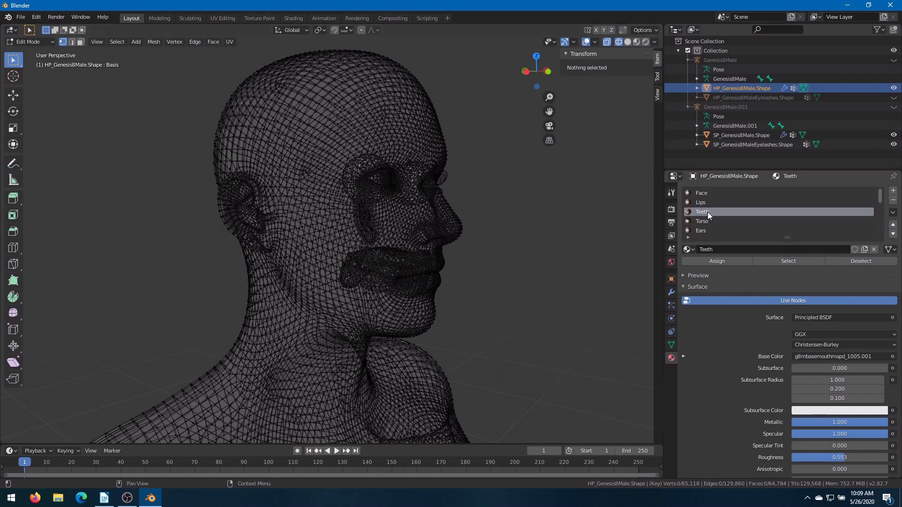
{"action": "scroll", "coordinate": [708, 213], "scroll_direction": "down", "scroll_amount": 1}
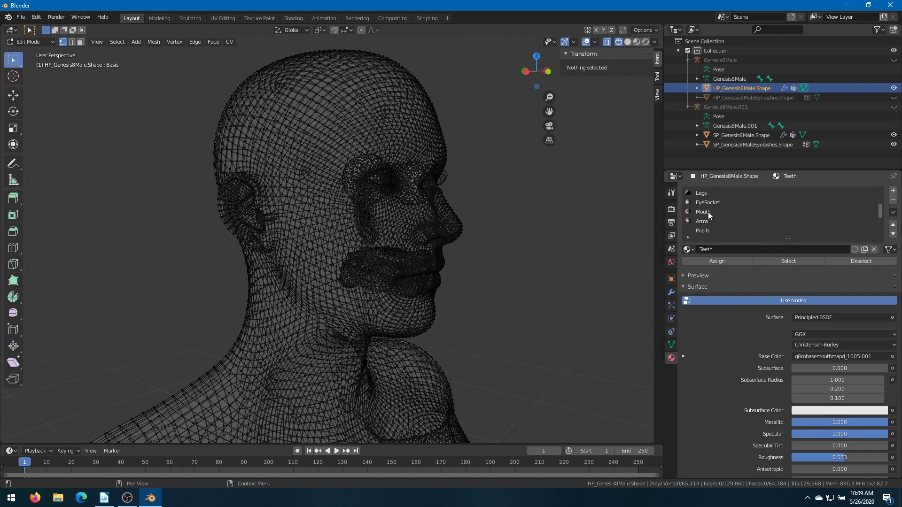
{"action": "left_click", "coordinate": [708, 220]}
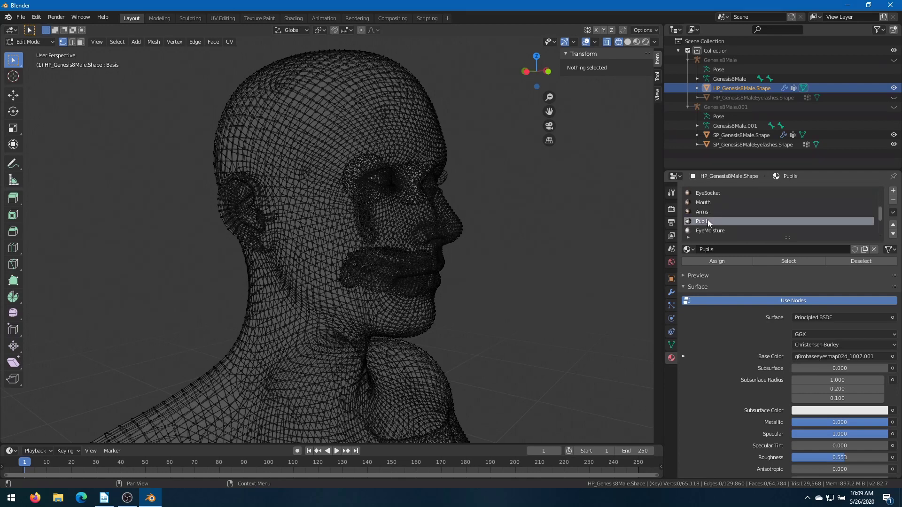
{"action": "left_click", "coordinate": [770, 260]}
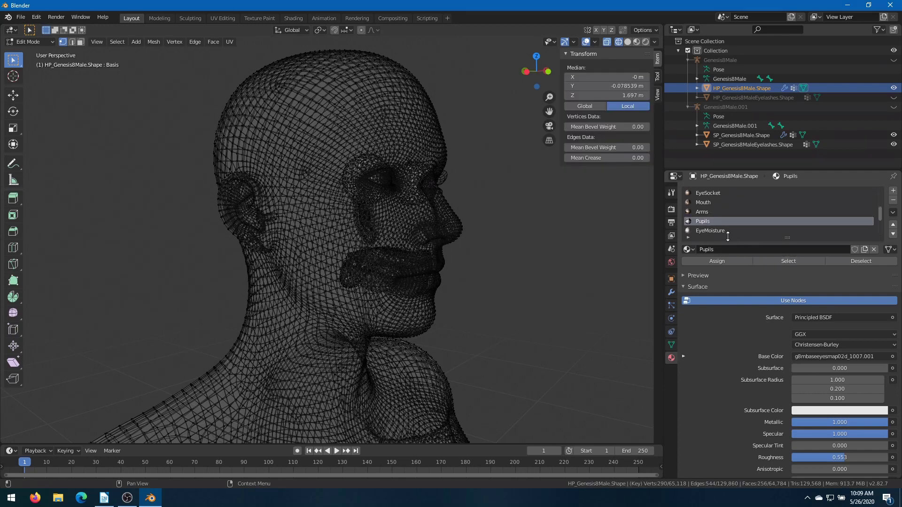
{"action": "left_click", "coordinate": [717, 230]}
{"action": "left_click", "coordinate": [763, 261]}
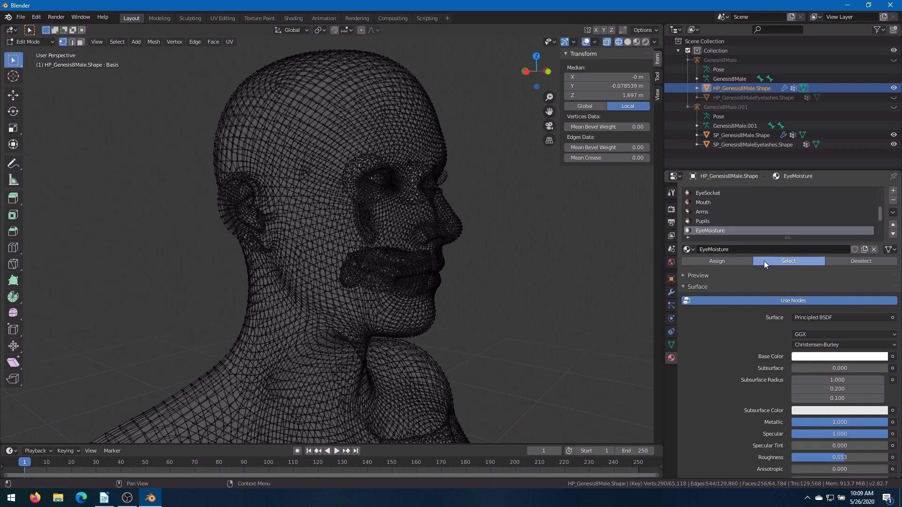
{"action": "scroll", "coordinate": [709, 221], "scroll_direction": "down", "scroll_amount": 2}
{"action": "scroll", "coordinate": [709, 221], "scroll_direction": "down", "scroll_amount": 1}
{"action": "left_click", "coordinate": [711, 221]}
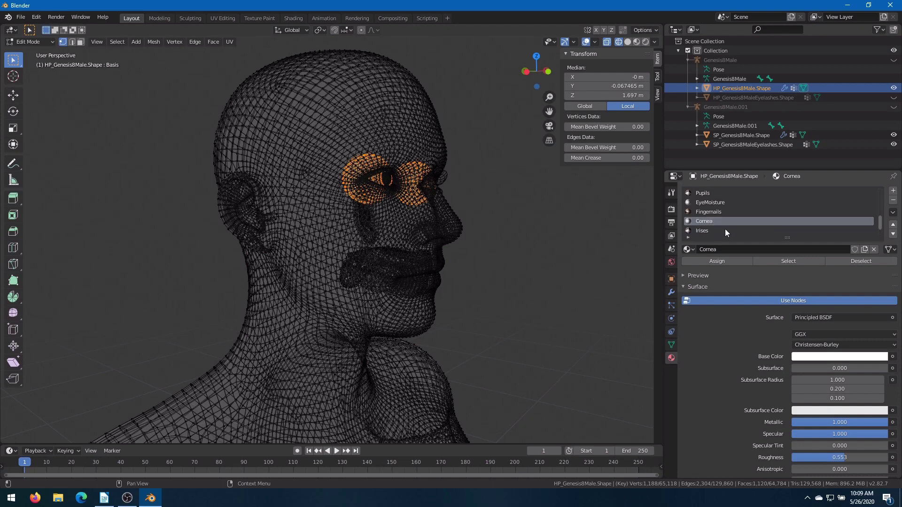
{"action": "left_click", "coordinate": [760, 260]}
{"action": "left_click", "coordinate": [712, 230]}
{"action": "left_click", "coordinate": [763, 261]}
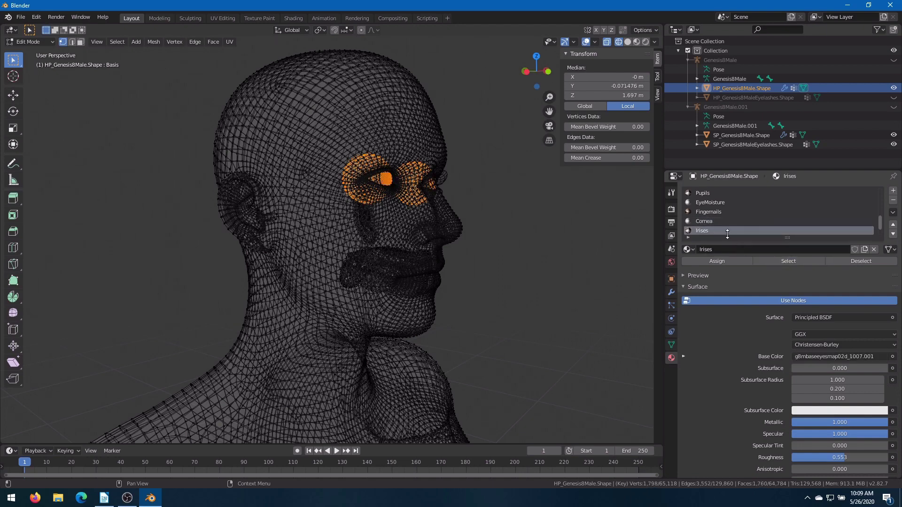
{"action": "scroll", "coordinate": [714, 224], "scroll_direction": "down", "scroll_amount": 2}
{"action": "left_click", "coordinate": [703, 221]}
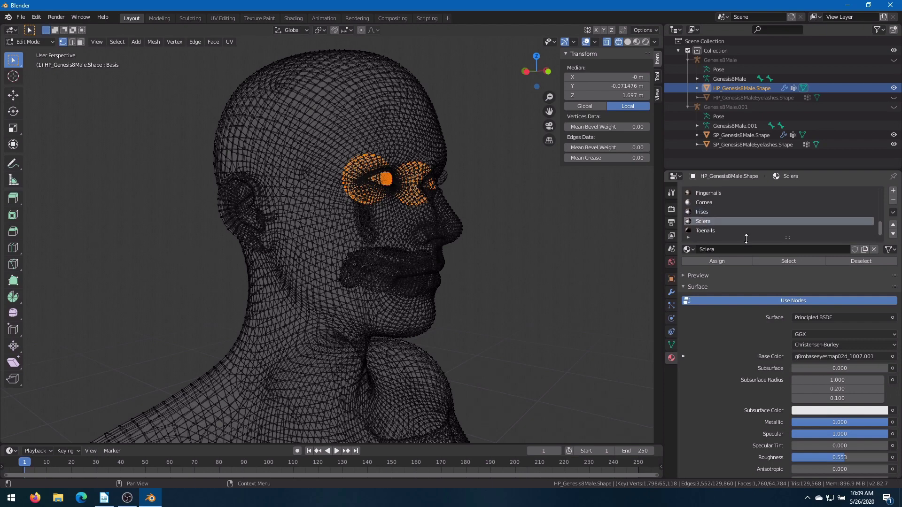
{"action": "left_click", "coordinate": [769, 260]}
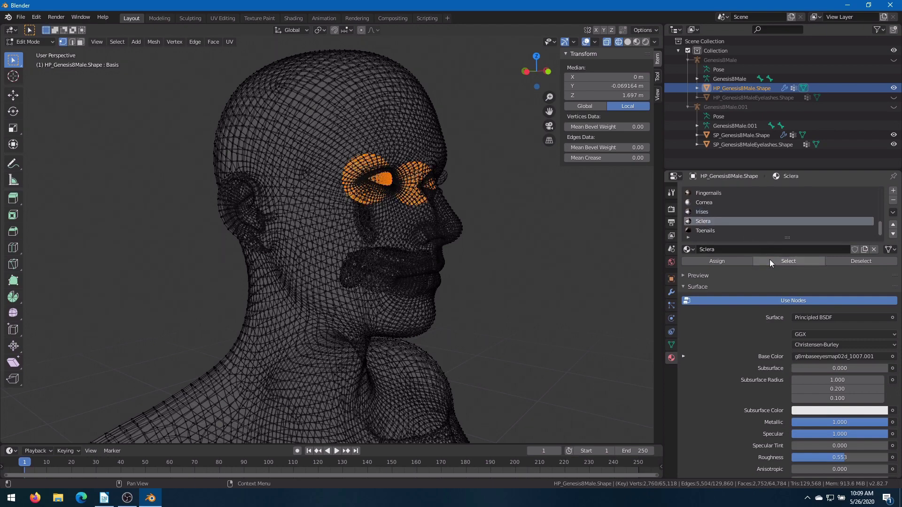
{"action": "type", "text": "s"}
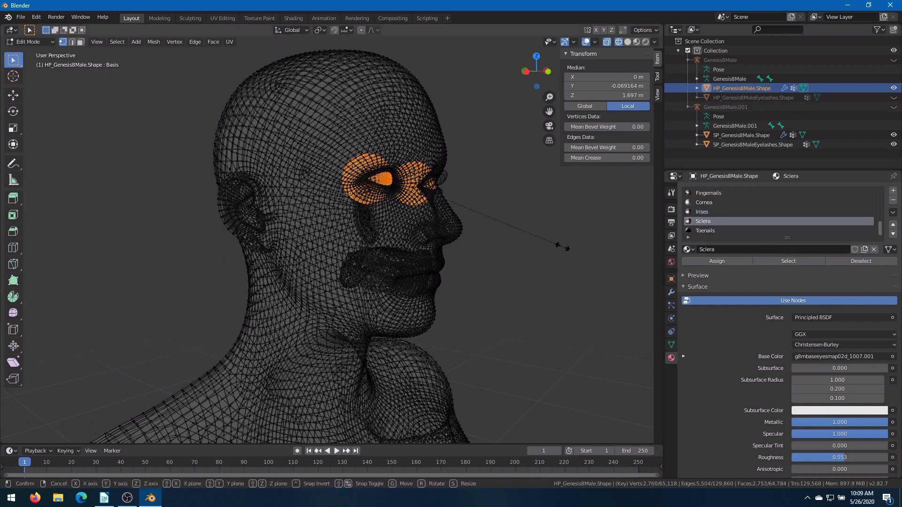
{"action": "type", "text": ".1"}
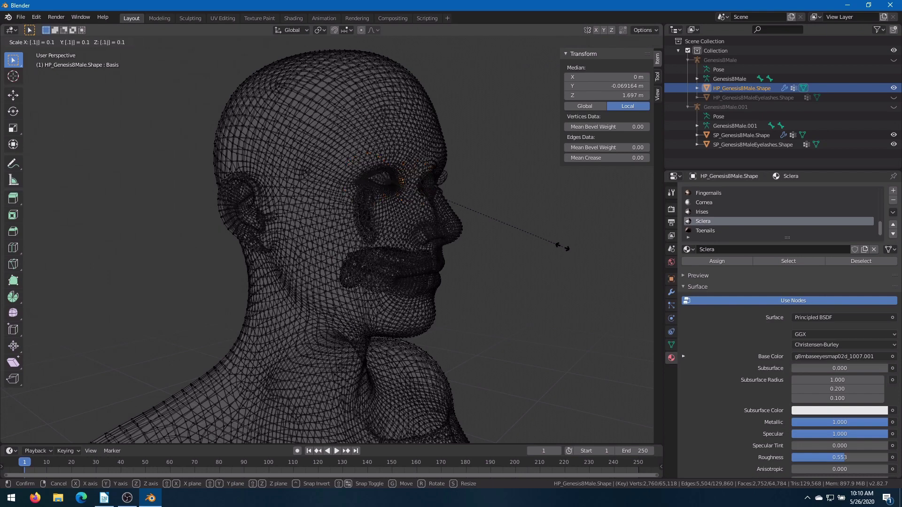
{"action": "key", "text": "Return"}
{"action": "key", "text": "Tab"}
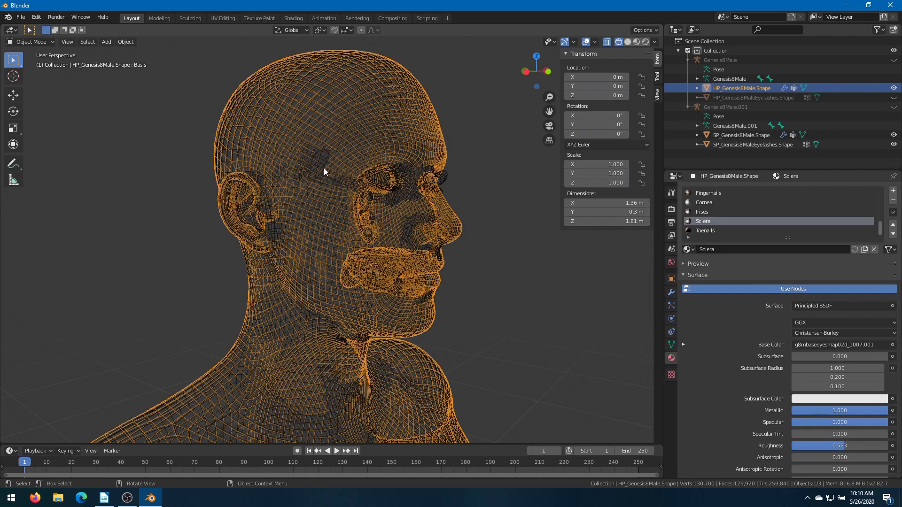
- Save the project as G8_Male_HP_SP.blend in the D:\Blender Projects\Tutorials\Backup folder
{"action": "left_click", "coordinate": [20, 17]}
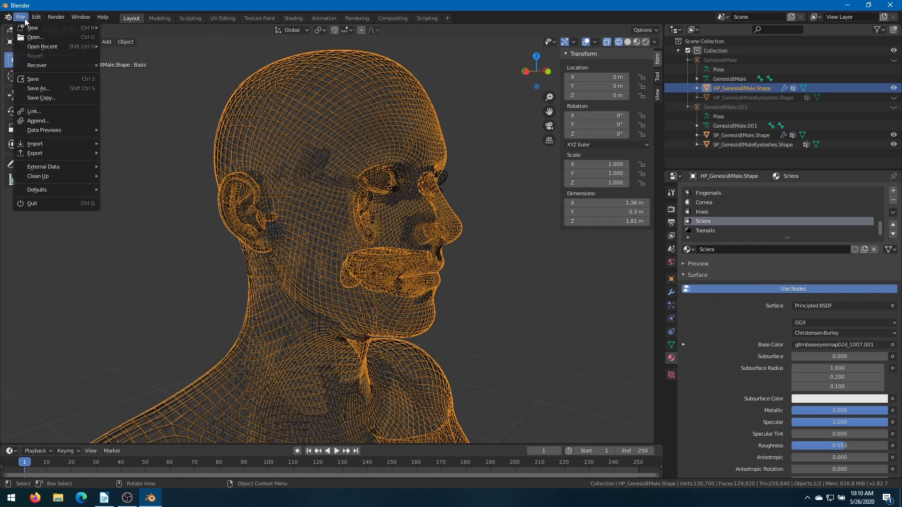
{"action": "left_click", "coordinate": [40, 88]}
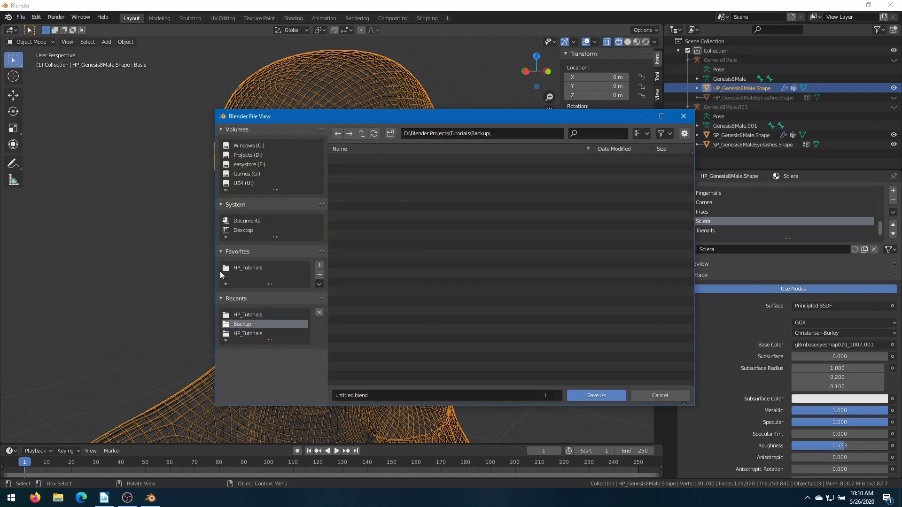
{"action": "left_click", "coordinate": [351, 395]}
{"action": "left_click", "coordinate": [353, 395]}
{"action": "key", "text": "BackSpace"}
{"action": "key", "text": "BackSpace"}
{"action": "key", "text": "BackSpace"}
{"action": "key", "text": "BackSpace"}
{"action": "key", "text": "BackSpace"}
{"action": "key", "text": "BackSpace"}
{"action": "key", "text": "BackSpace"}
{"action": "key", "text": "BackSpace"}
{"action": "type", "text": "G8_Male"}
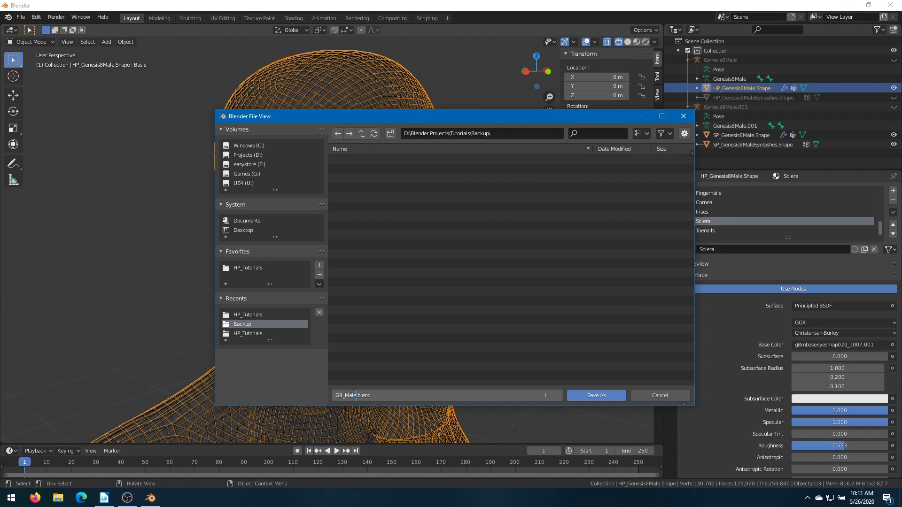
{"action": "type", "text": "_HP_SP"}
{"action": "left_click", "coordinate": [609, 395]}
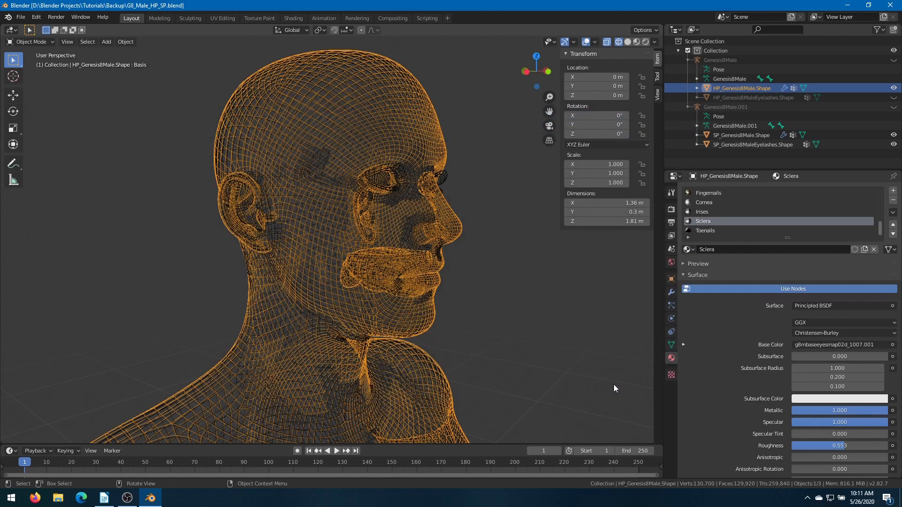
- Transfer the vertex groups from SP_Genesis8Male.Shape to HP_Genesis8Male.Shape, with the source layers selection set to All Layers
{"action": "left_click", "coordinate": [748, 137], "text": "ctrl"}
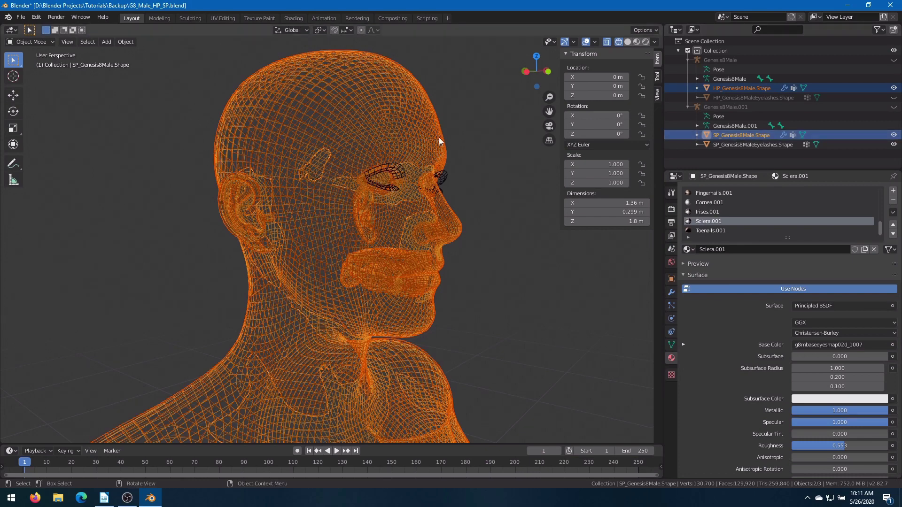
{"action": "left_click", "coordinate": [126, 41]}
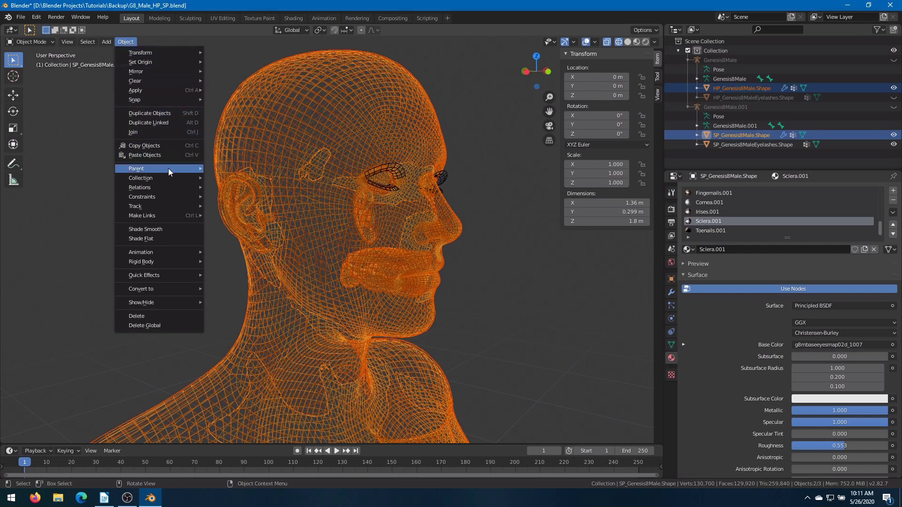
{"action": "mouse_move", "coordinate": [170, 190]}
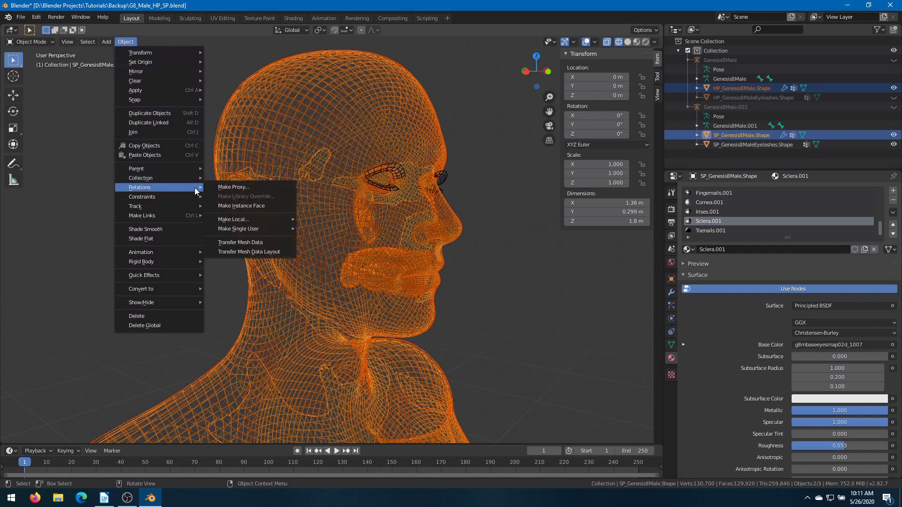
{"action": "left_click", "coordinate": [249, 243]}
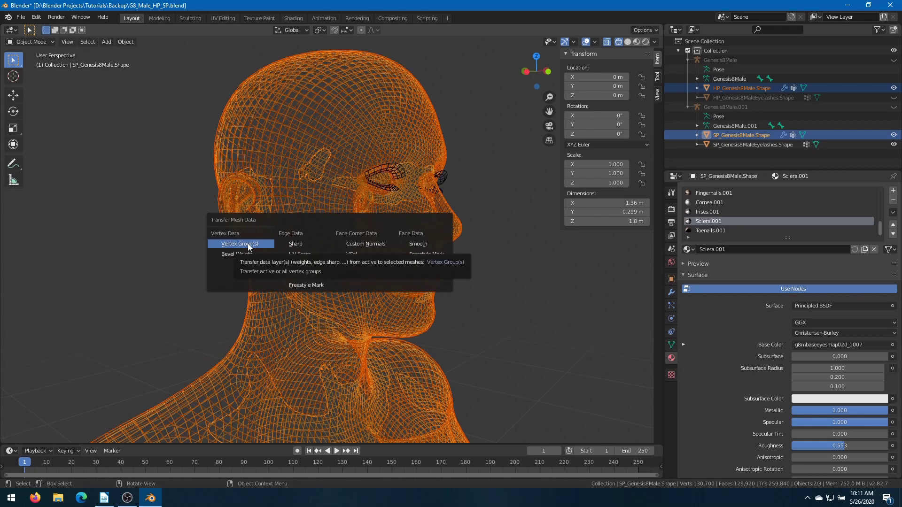
{"action": "left_click", "coordinate": [247, 243]}
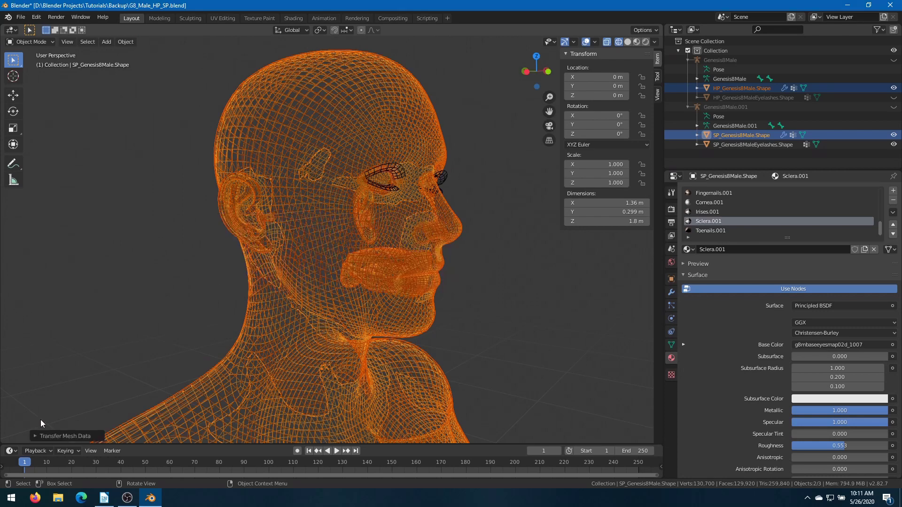
{"action": "left_click", "coordinate": [34, 435]}
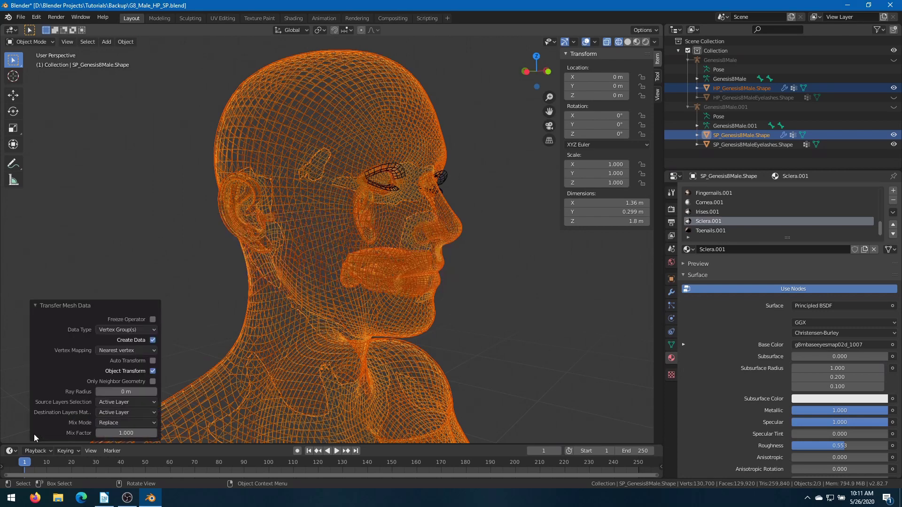
{"action": "left_click", "coordinate": [115, 402]}
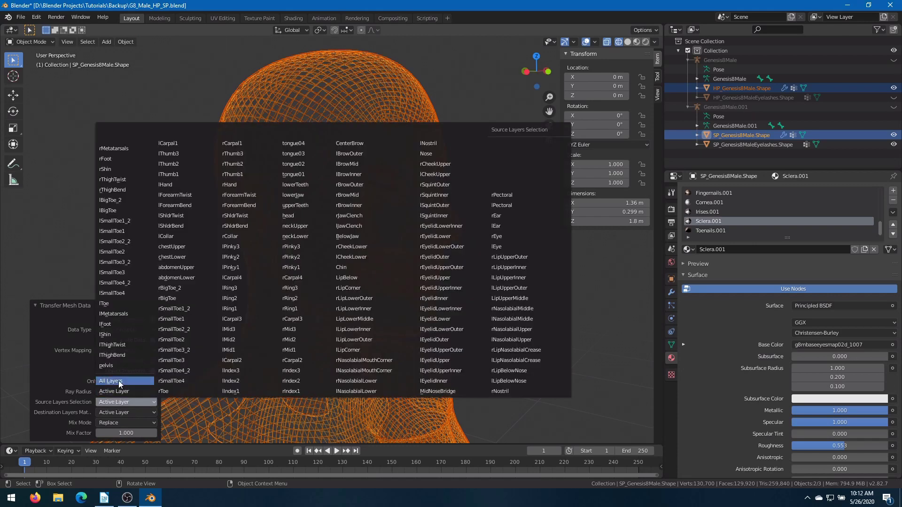
{"action": "left_click", "coordinate": [119, 381]}
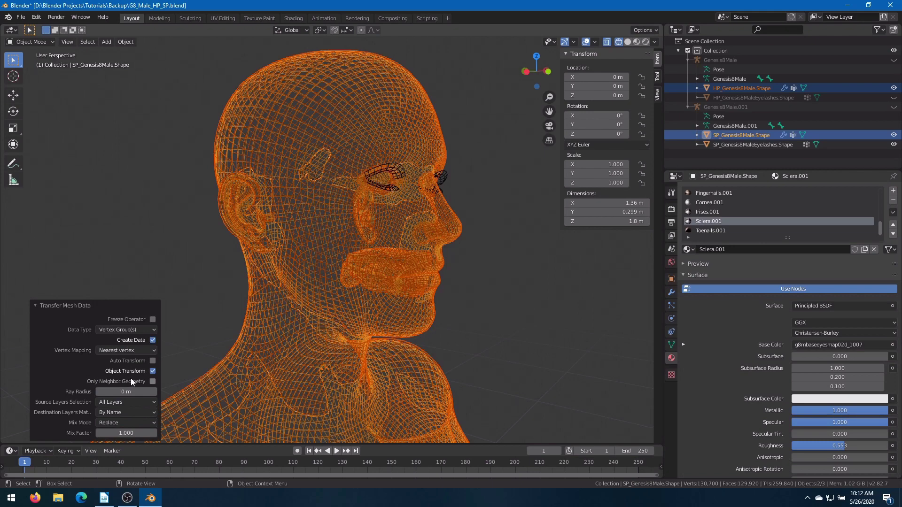
- Hide SP_Genesis8Male.Shape and SP_Genesis8MaleEyelashes.Shape, and make HP_Genesis8Male.Shape the only selected object
{"action": "left_click", "coordinate": [893, 135]}
{"action": "left_click", "coordinate": [894, 145]}
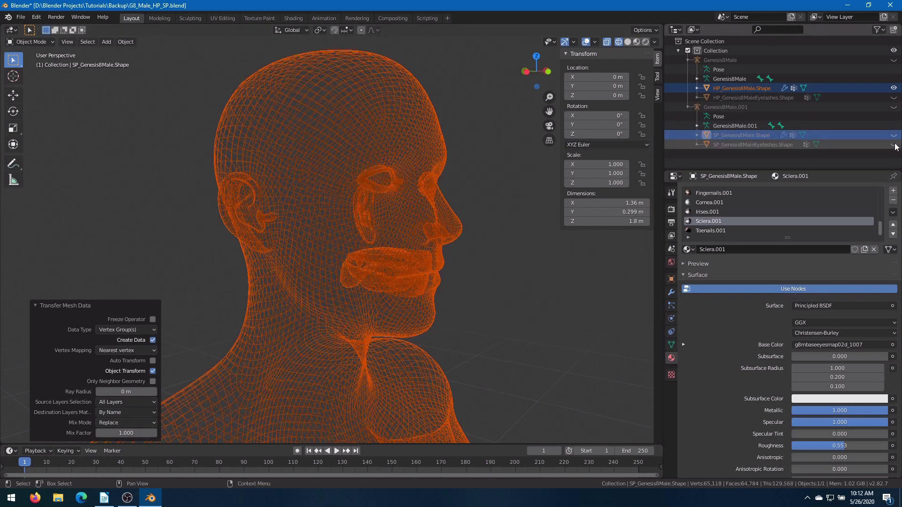
{"action": "left_click", "coordinate": [761, 88]}
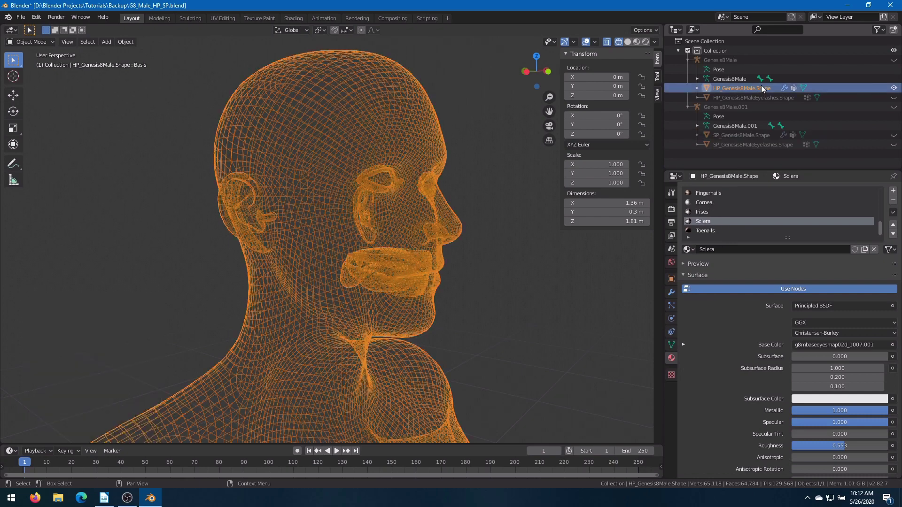
- Examine the transferred weights on the HP mesh's head and torso in Weight Paint mode with solid shading
{"action": "left_click", "coordinate": [630, 43]}
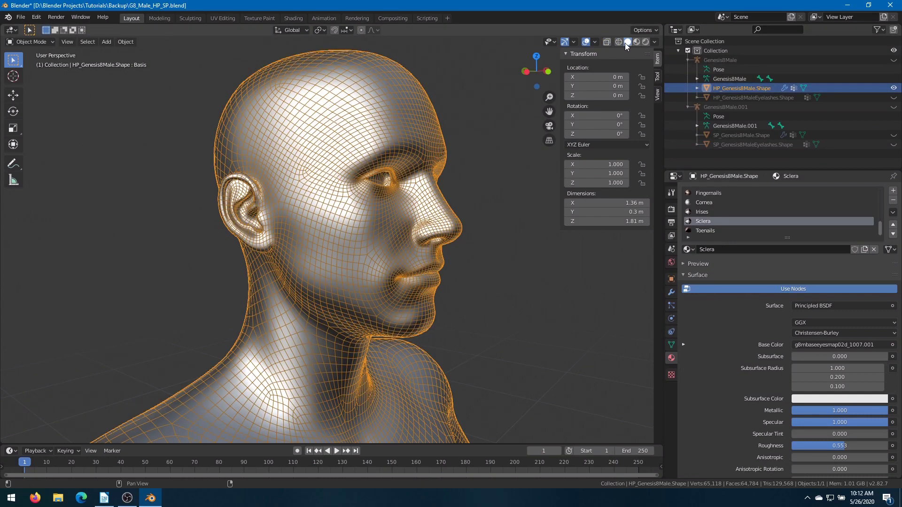
{"action": "left_click", "coordinate": [44, 40]}
{"action": "left_click", "coordinate": [34, 94]}
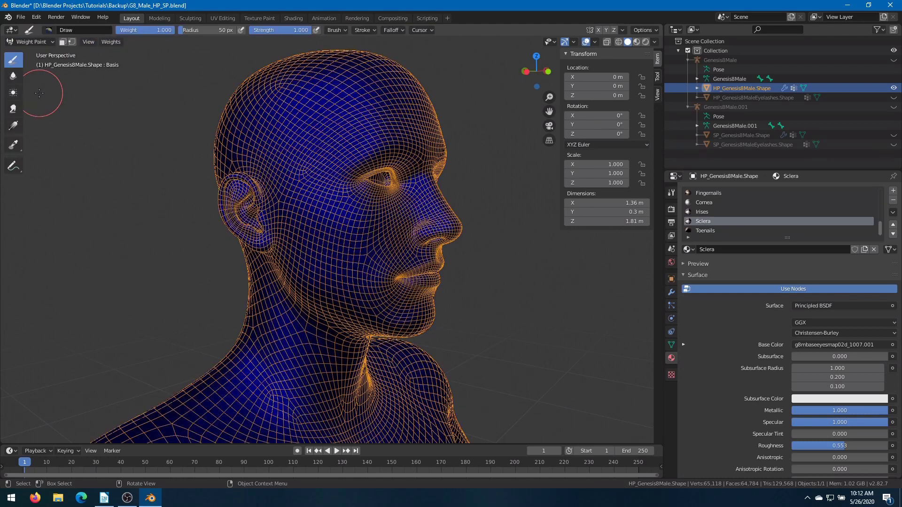
{"action": "scroll", "coordinate": [199, 189], "scroll_direction": "down", "scroll_amount": 6}
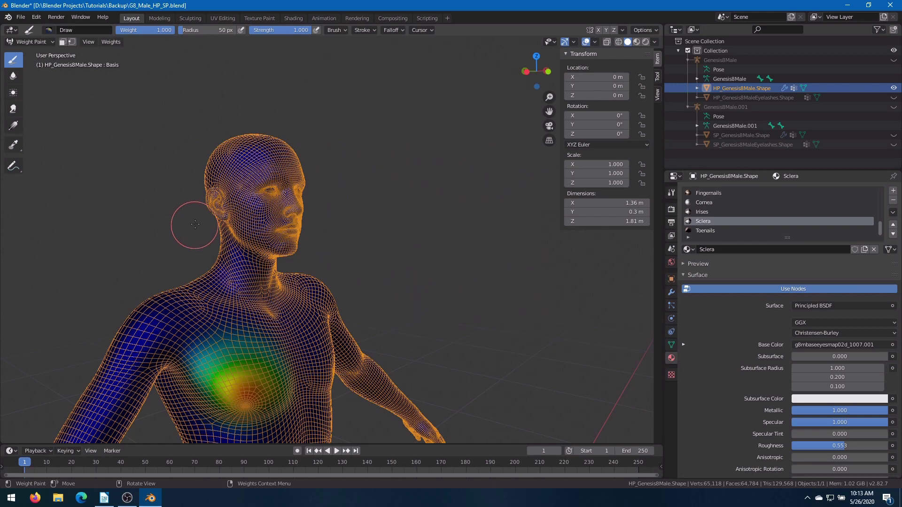
{"action": "scroll", "coordinate": [193, 196], "scroll_direction": "up", "scroll_amount": 7}
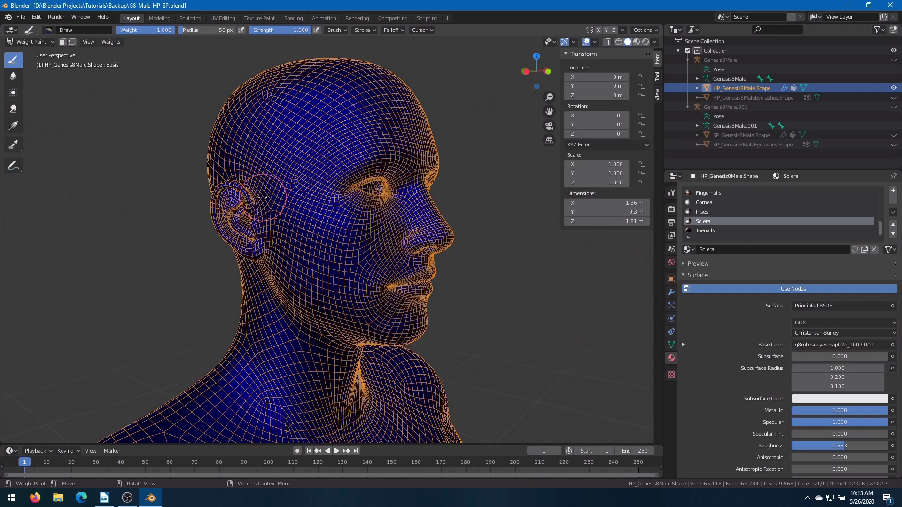
- In Edit Mode with wireframe shading, scale the HP mesh's selected eye geometry by 10, then clear the selection
{"action": "key", "text": "Tab"}
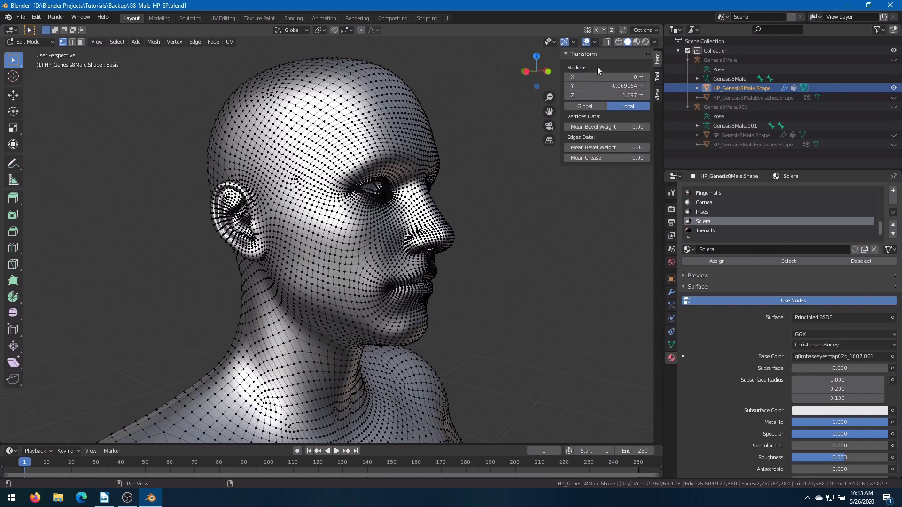
{"action": "left_click", "coordinate": [618, 42]}
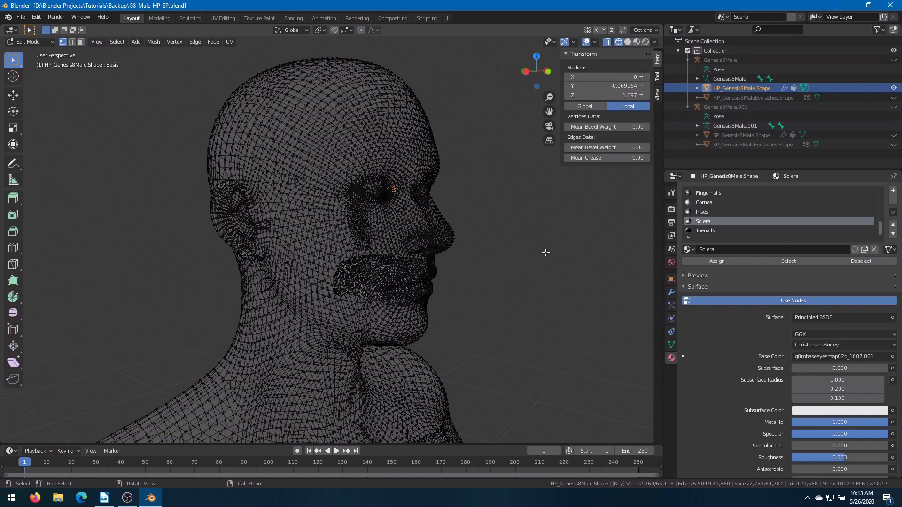
{"action": "key", "text": "s"}
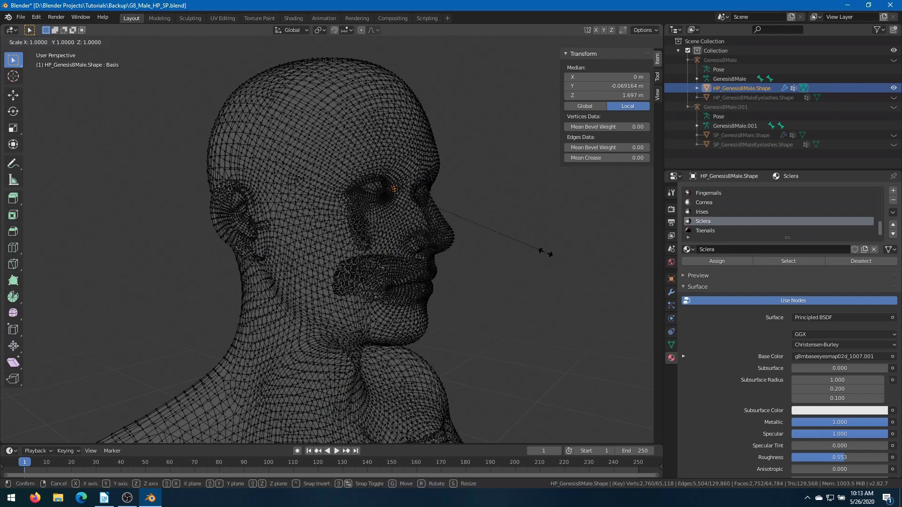
{"action": "type", "text": "10"}
{"action": "key", "text": "Return"}
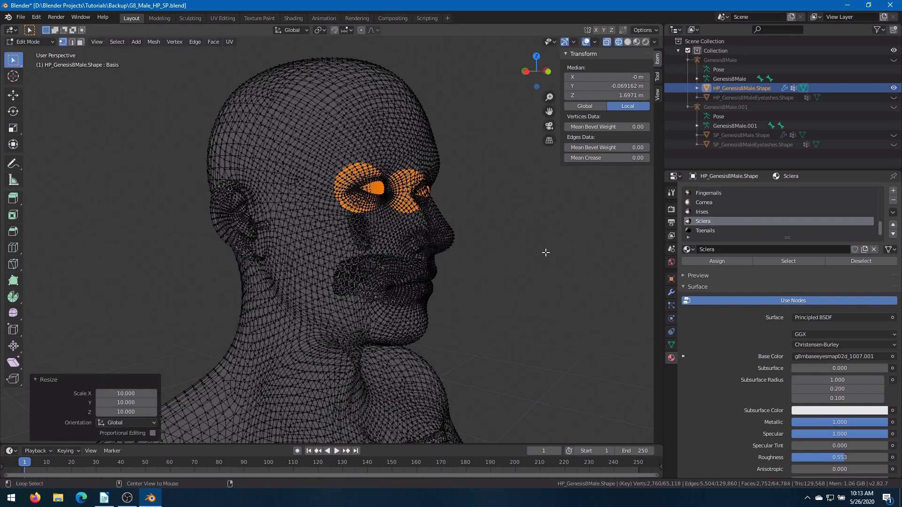
{"action": "key", "text": "alt+a"}
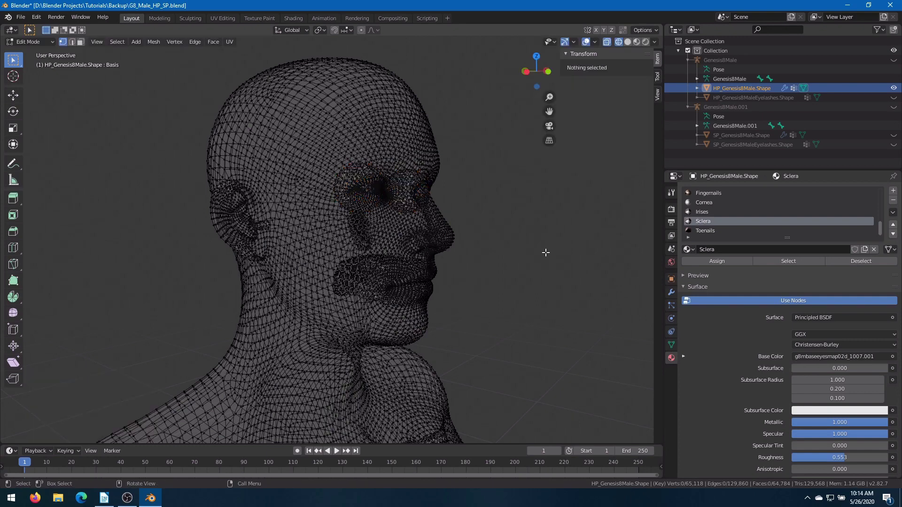
- Select the HP mesh's geometry assigned to the Teeth material, scale it by 10, and clear the selection
{"action": "scroll", "coordinate": [725, 220], "scroll_direction": "up", "scroll_amount": 2}
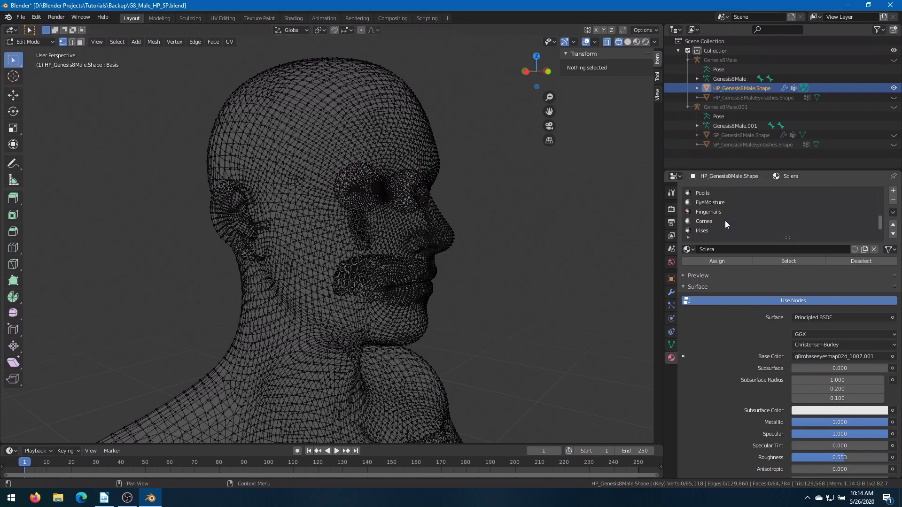
{"action": "scroll", "coordinate": [720, 220], "scroll_direction": "up", "scroll_amount": 5}
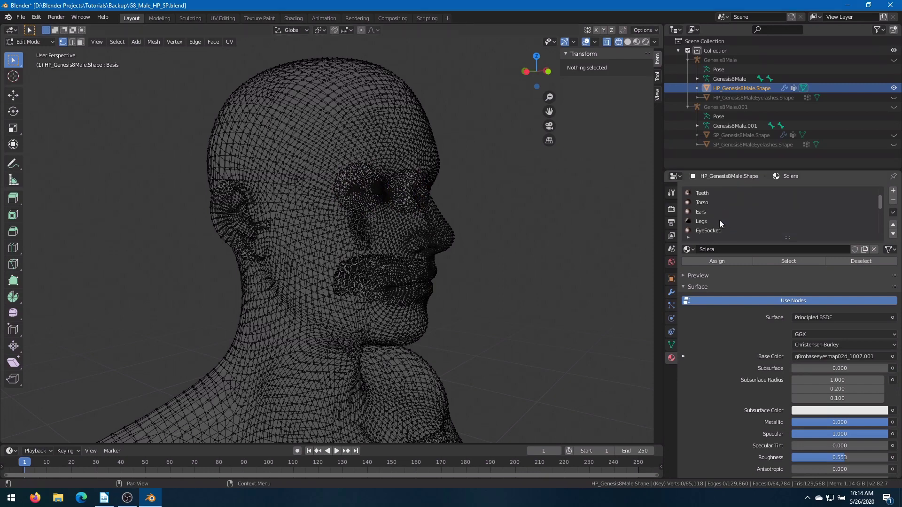
{"action": "left_click", "coordinate": [711, 201]}
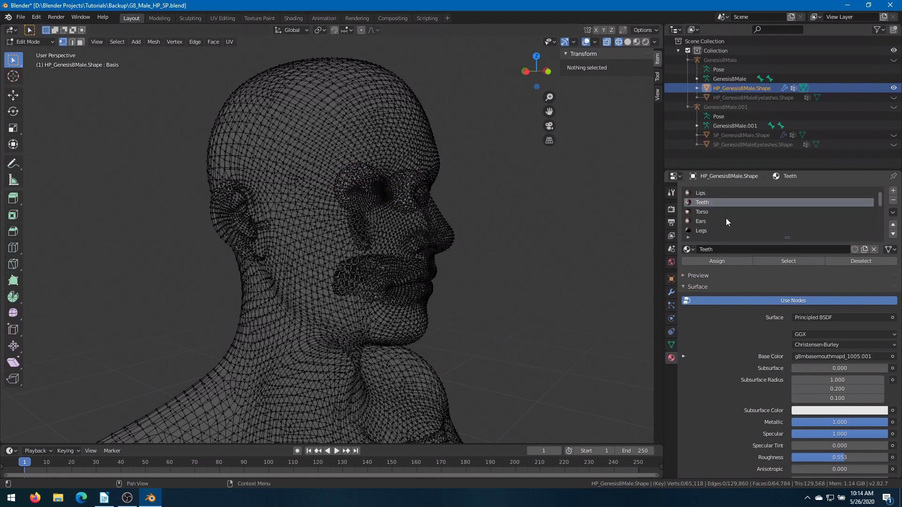
{"action": "left_click", "coordinate": [769, 261]}
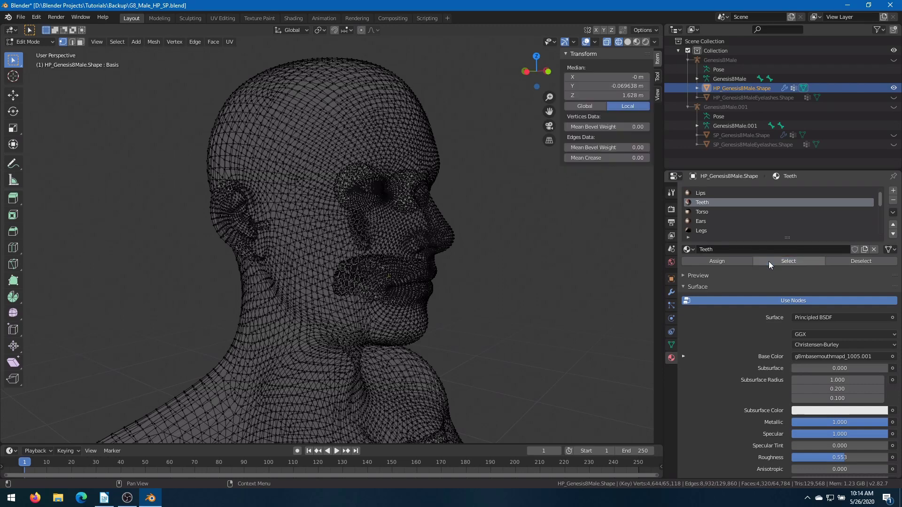
{"action": "type", "text": "s"}
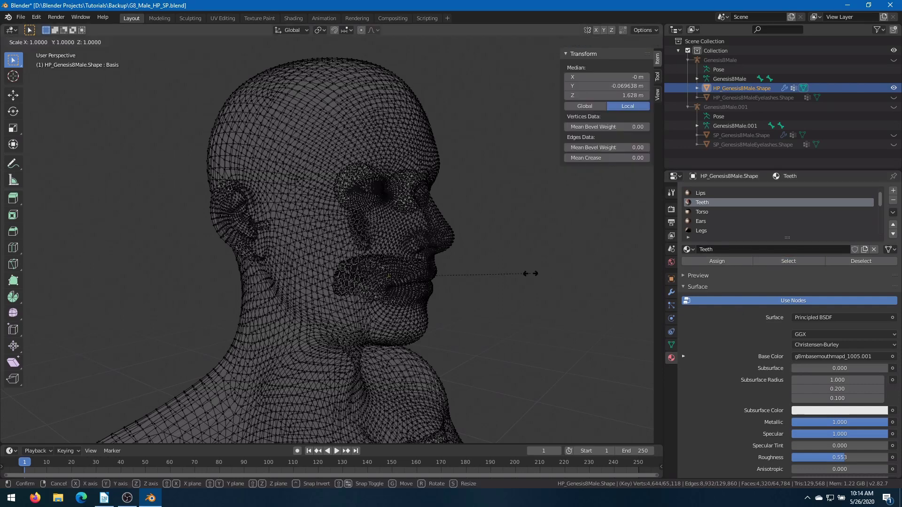
{"action": "type", "text": "10"}
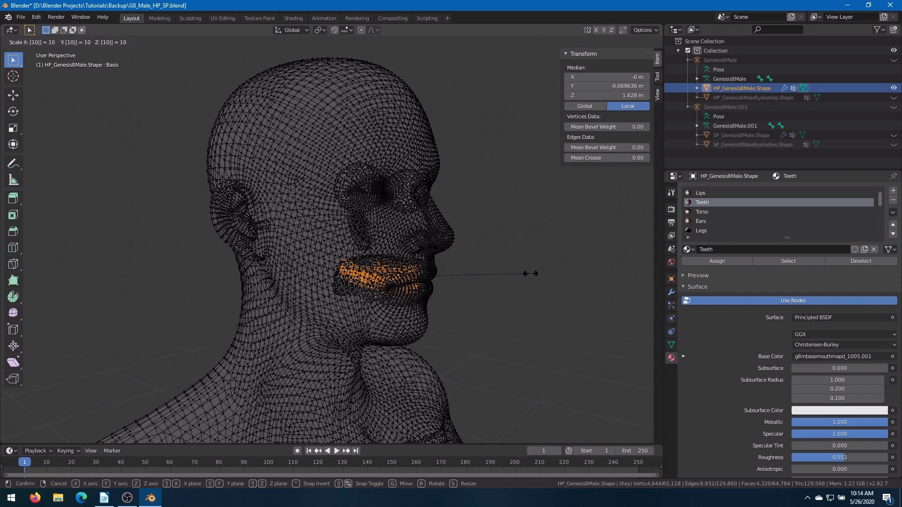
{"action": "key", "text": "Return"}
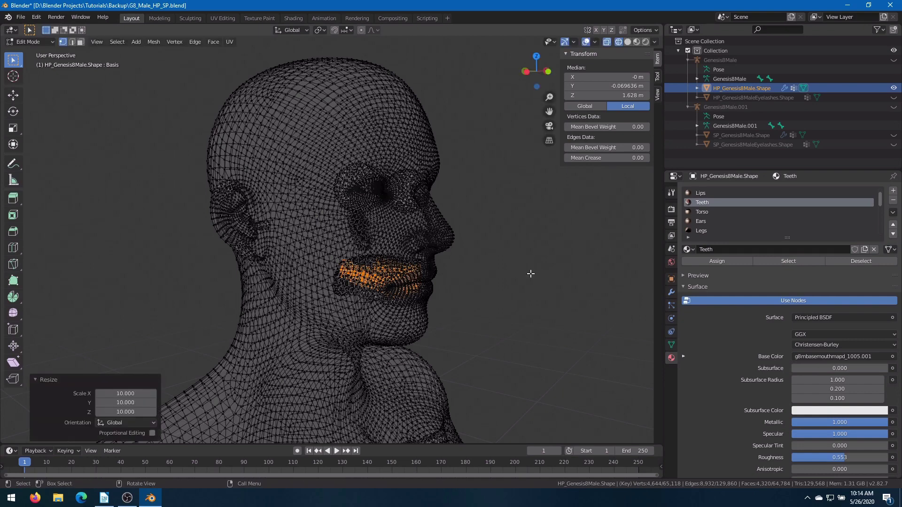
{"action": "key", "text": "alt+a"}
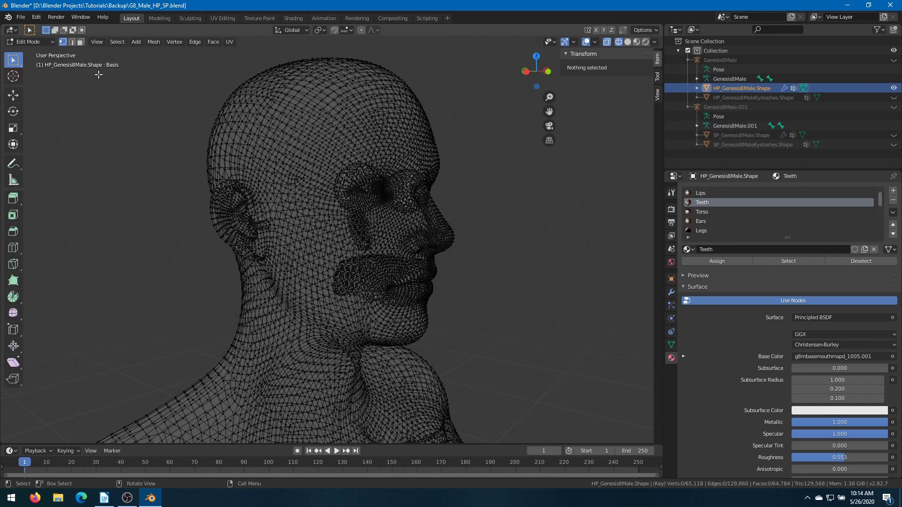
- Return to Object Mode, unhide the Genesis8Male armature, and put it into Pose Mode
{"action": "left_click", "coordinate": [41, 43]}
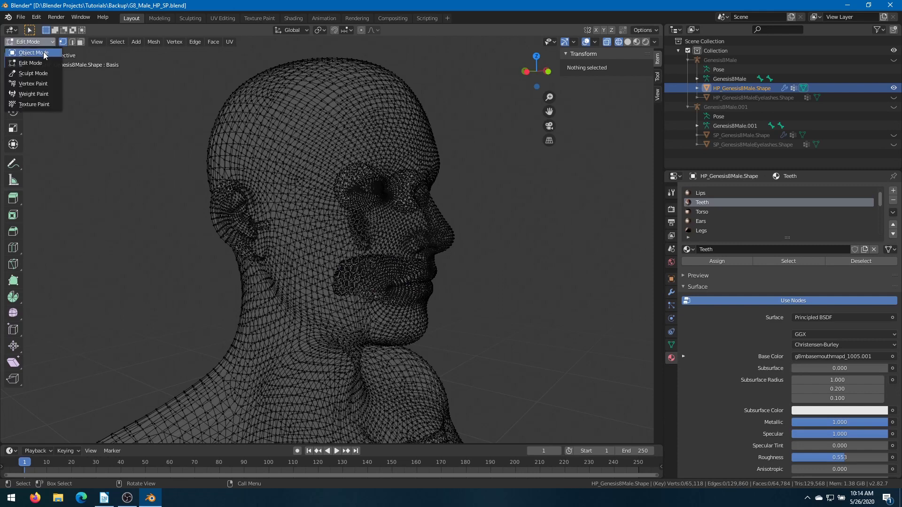
{"action": "left_click", "coordinate": [43, 53]}
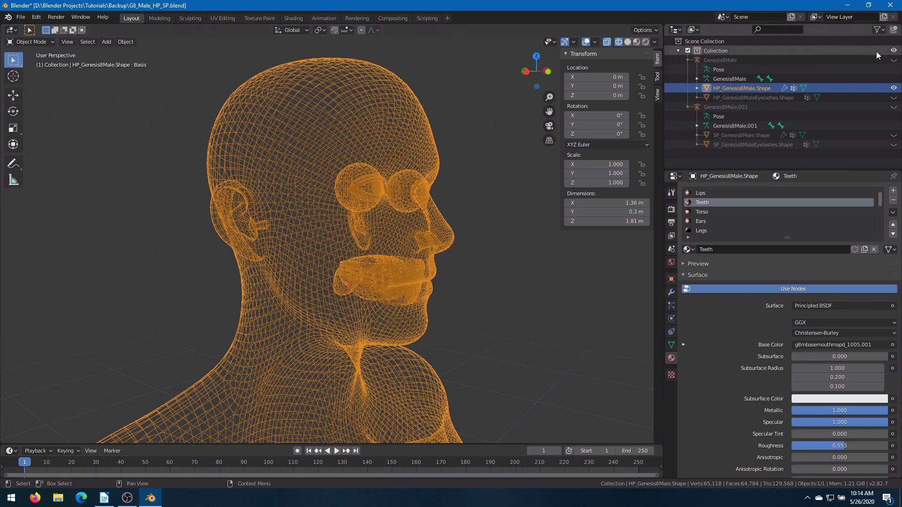
{"action": "left_click", "coordinate": [893, 60]}
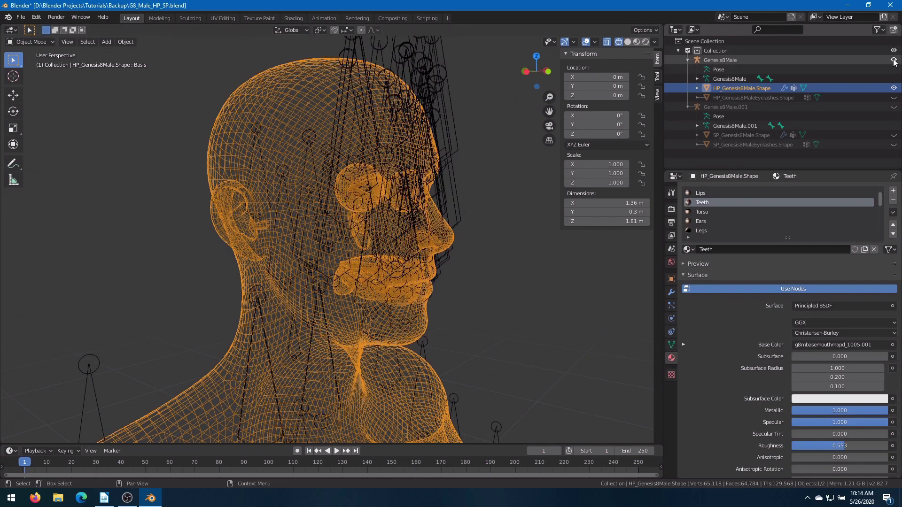
{"action": "left_click", "coordinate": [439, 77]}
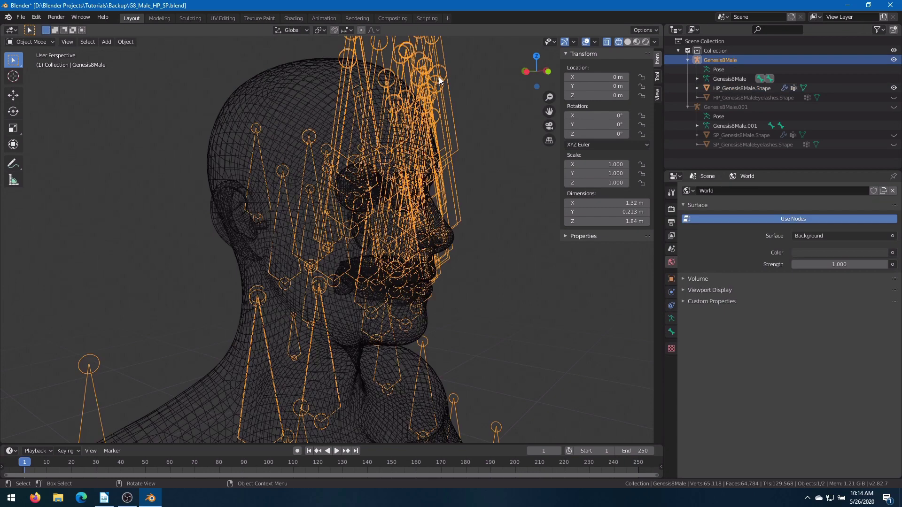
{"action": "left_click", "coordinate": [46, 41]}
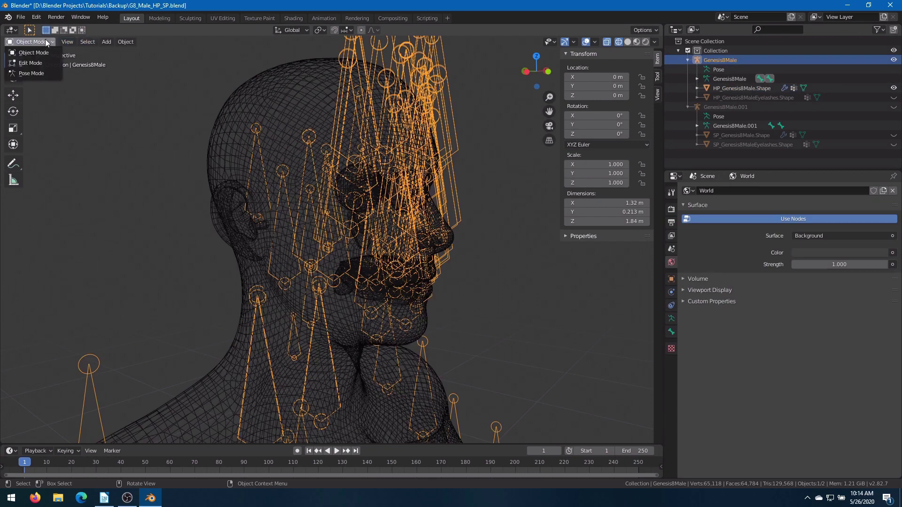
{"action": "left_click", "coordinate": [39, 73]}
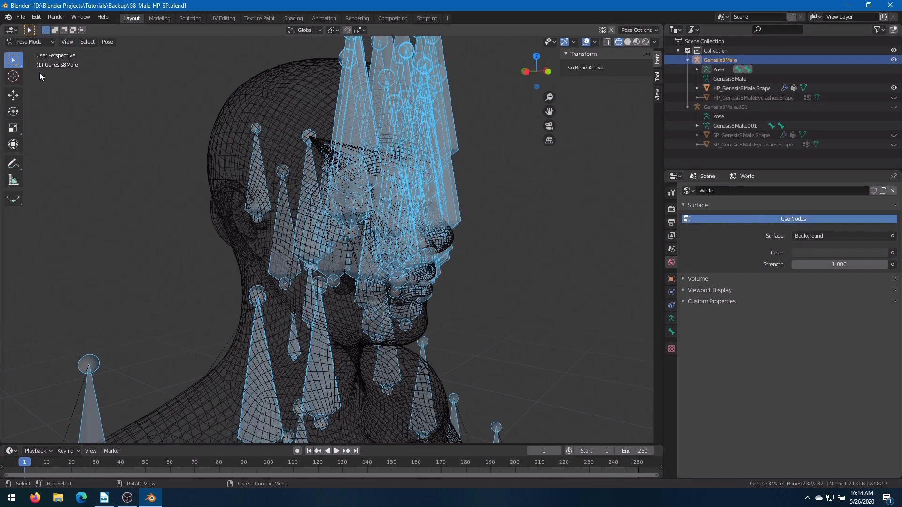
- Set the Genesis8Male armature's viewport display type to Stick
{"action": "left_click", "coordinate": [671, 319]}
{"action": "left_click", "coordinate": [683, 322]}
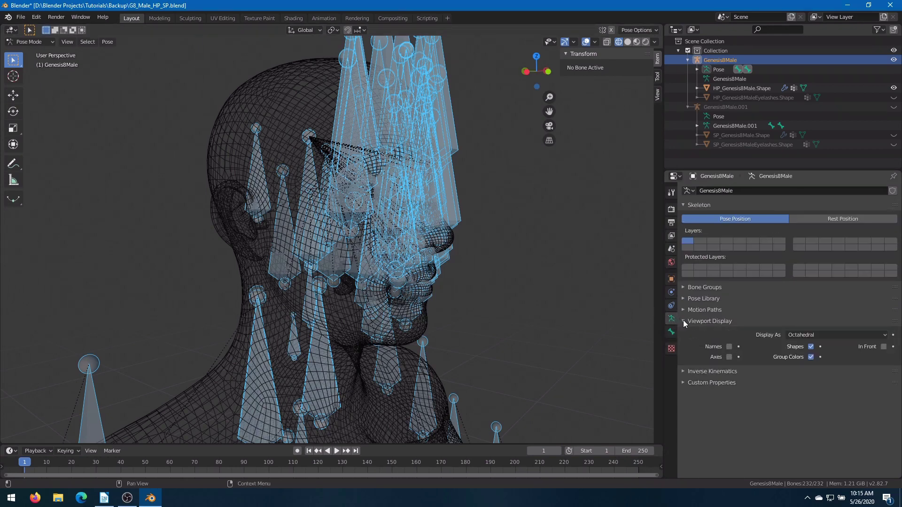
{"action": "left_click", "coordinate": [831, 335]}
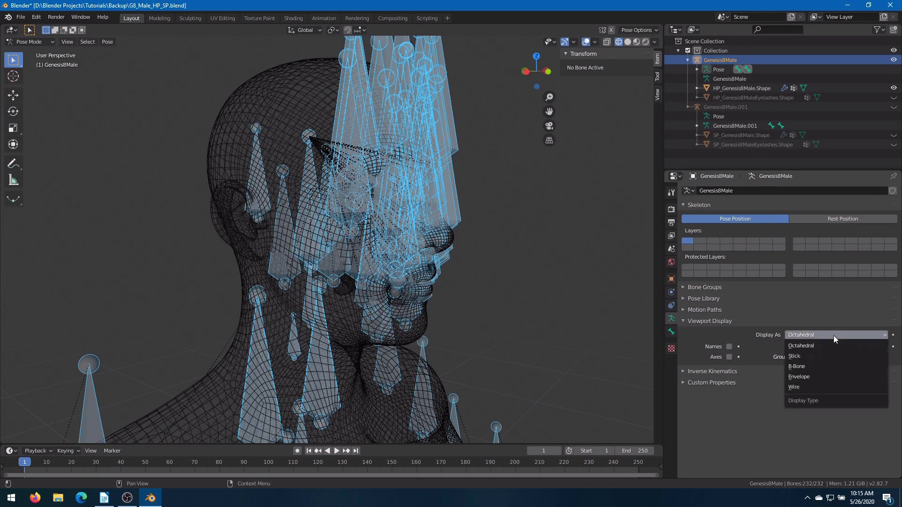
{"action": "left_click", "coordinate": [824, 358]}
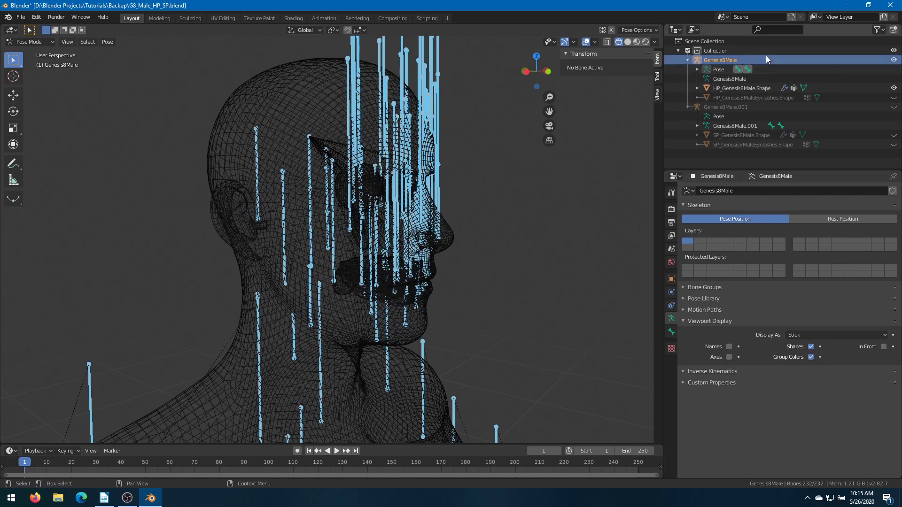
- Filter the scene hierarchy for "lower" and select the lowerJaw bone of the Genesis8Male armature
{"action": "left_click", "coordinate": [771, 29]}
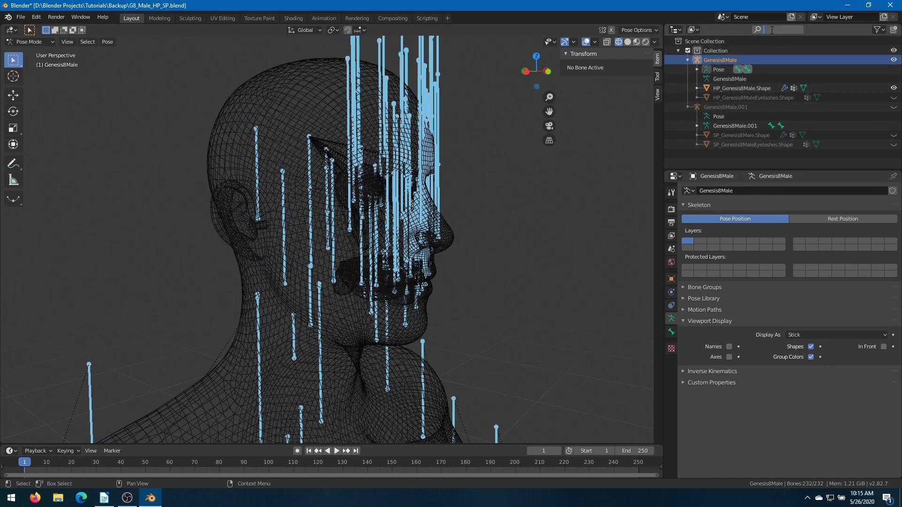
{"action": "type", "text": "lower"}
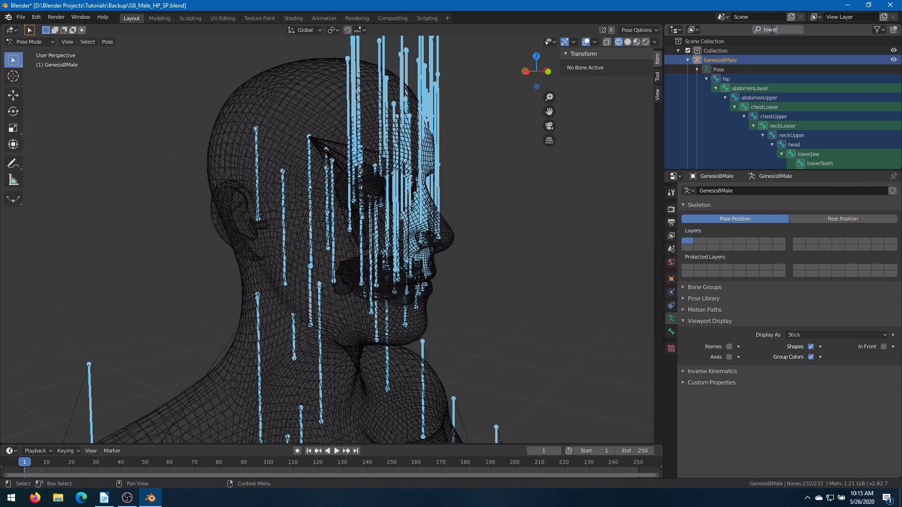
{"action": "key", "text": "Return"}
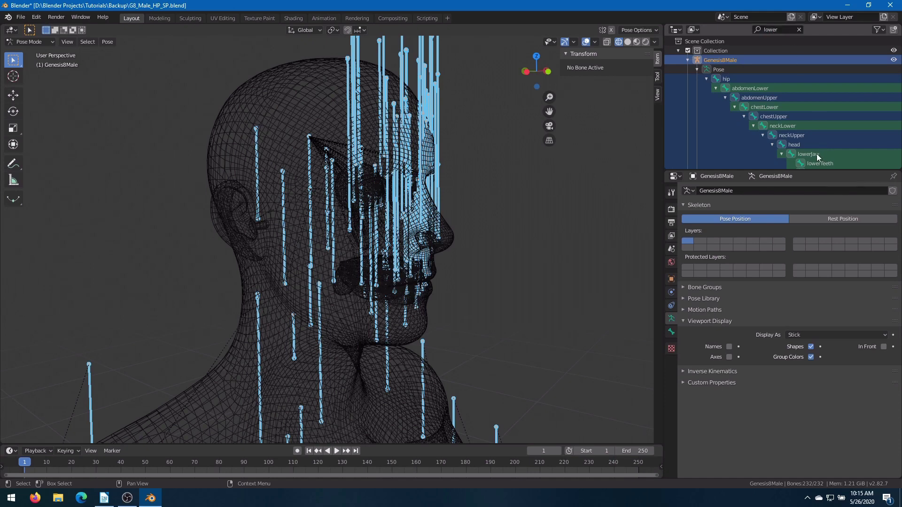
{"action": "left_click", "coordinate": [816, 154]}
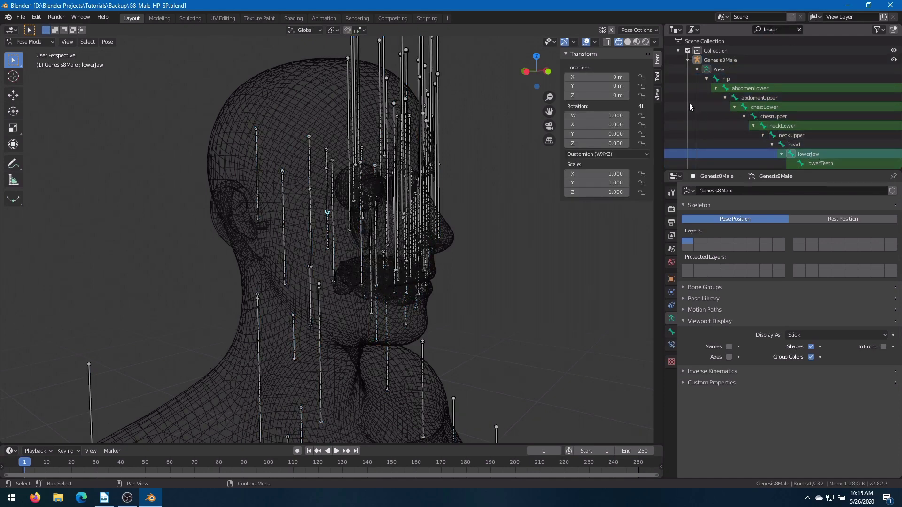
- In solid shading, rotate the lowerJaw bone about 15.9° around the global X axis and inspect the opened mouth
{"action": "left_click", "coordinate": [629, 43]}
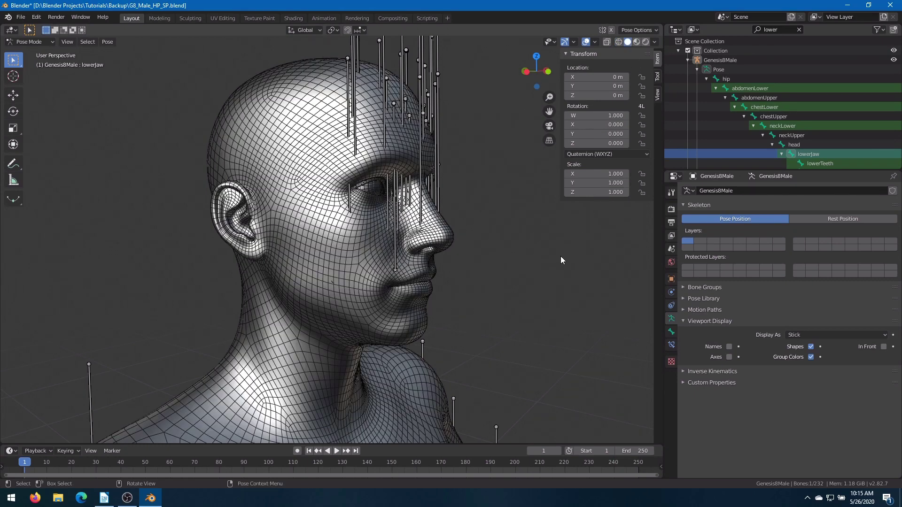
{"action": "key", "text": "r"}
{"action": "key", "text": "x"}
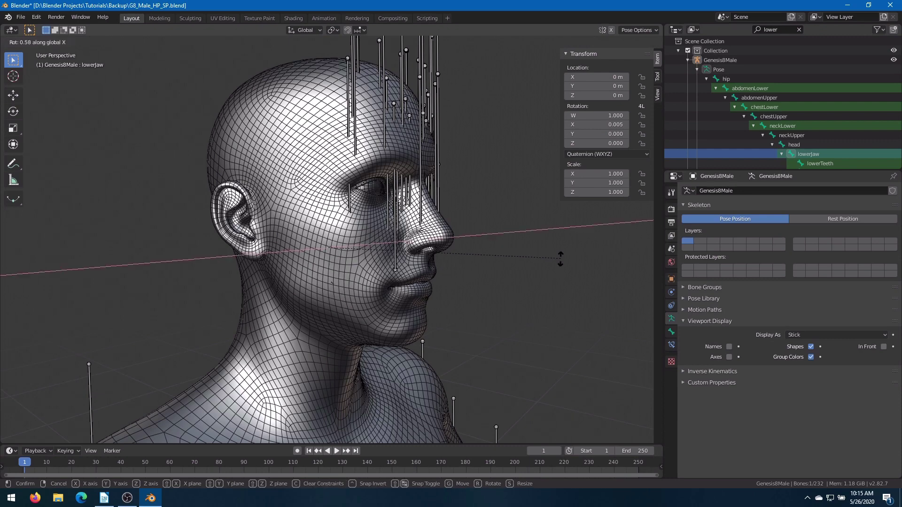
{"action": "left_click", "coordinate": [558, 324]}
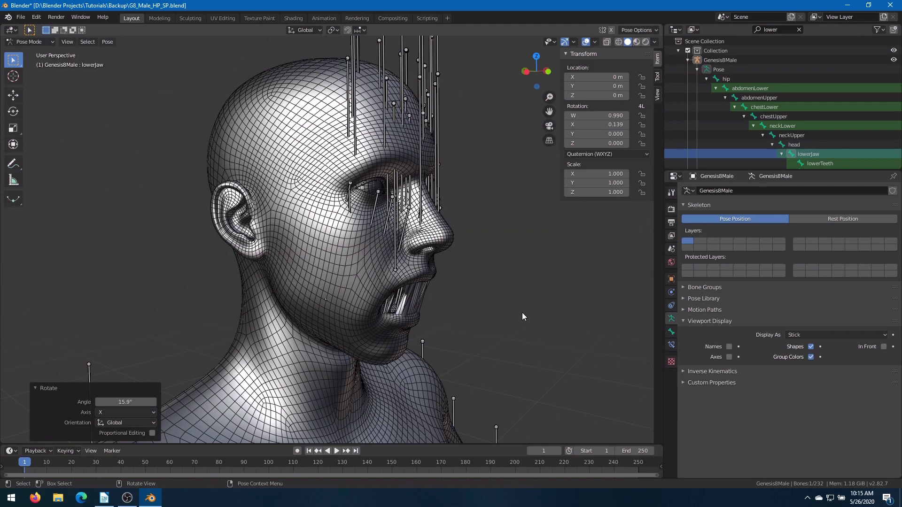
{"action": "middle_click_drag", "start_coordinate": [428, 299], "coordinate": [391, 297]}
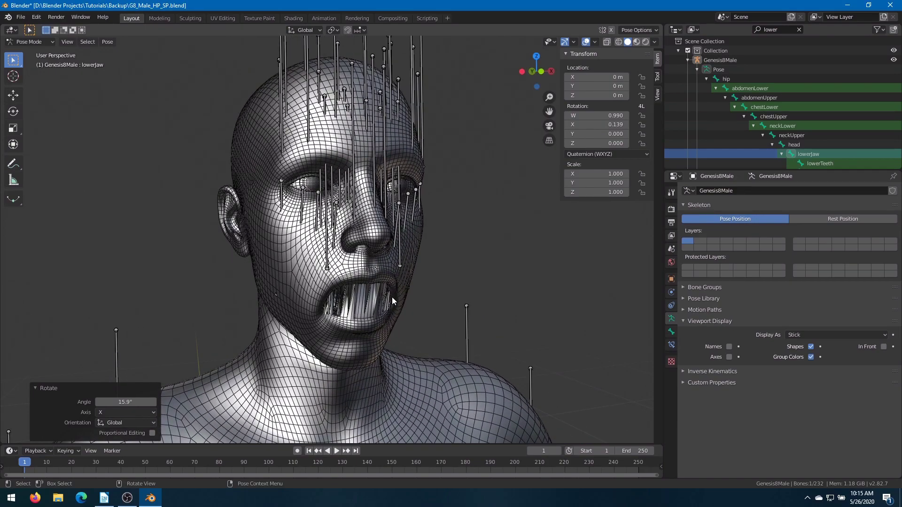
- Save the project in the Backup folder as a new file named G8_Male_HP_SP_transfered.blend
{"action": "left_click", "coordinate": [23, 19]}
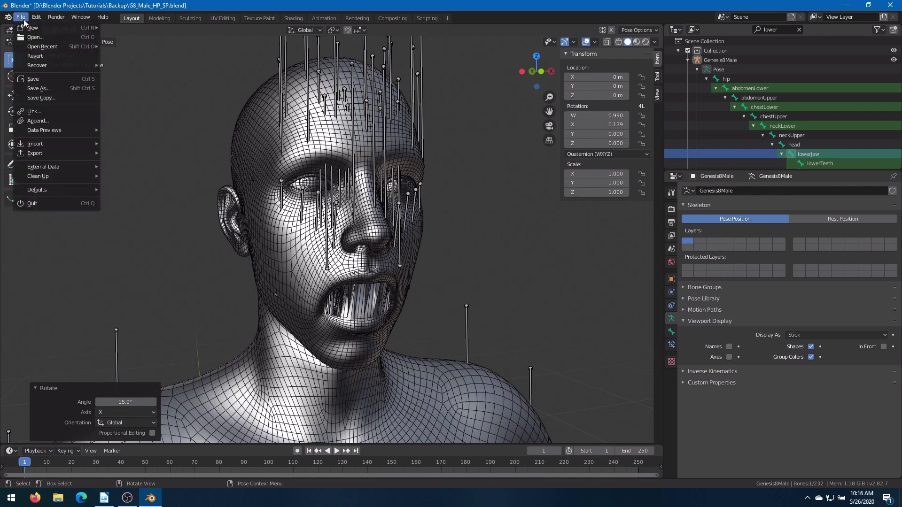
{"action": "left_click", "coordinate": [45, 87]}
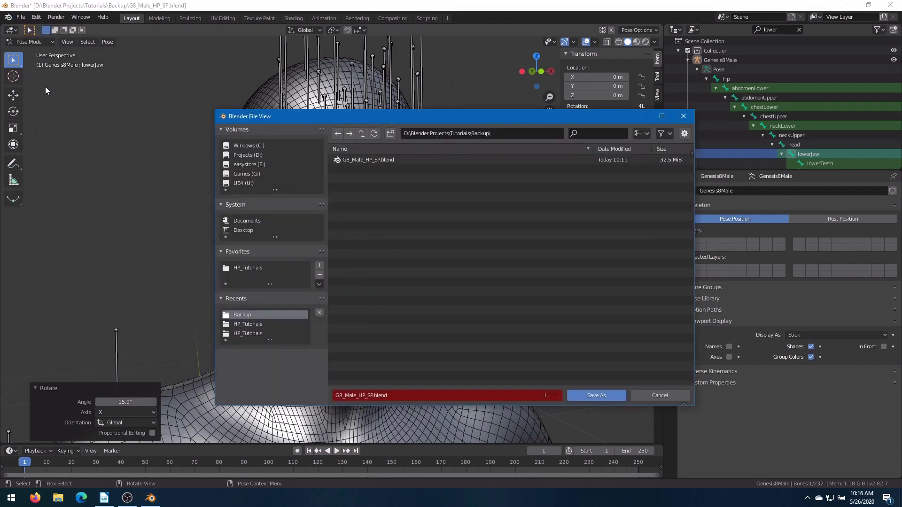
{"action": "left_click", "coordinate": [375, 399]}
{"action": "left_click", "coordinate": [374, 395]}
{"action": "type", "text": "_T"}
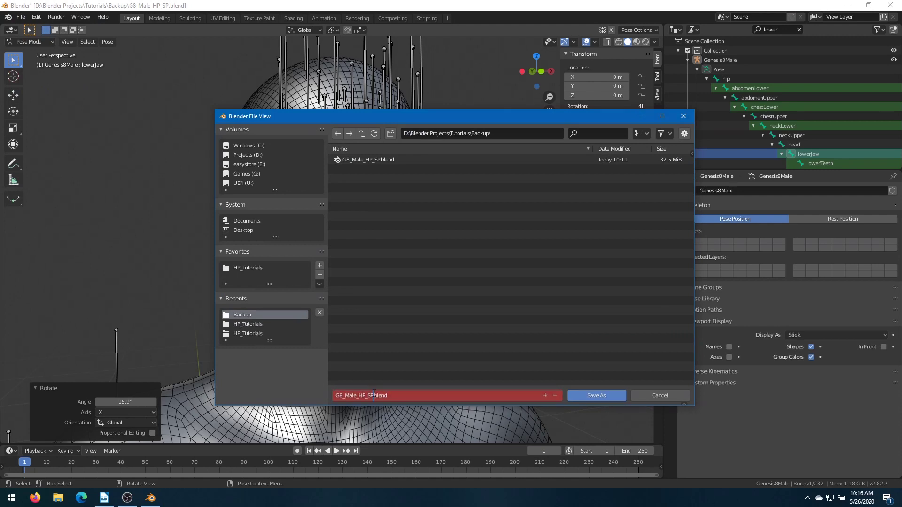
{"action": "type", "text": "ransferred"}
{"action": "left_click", "coordinate": [588, 396]}
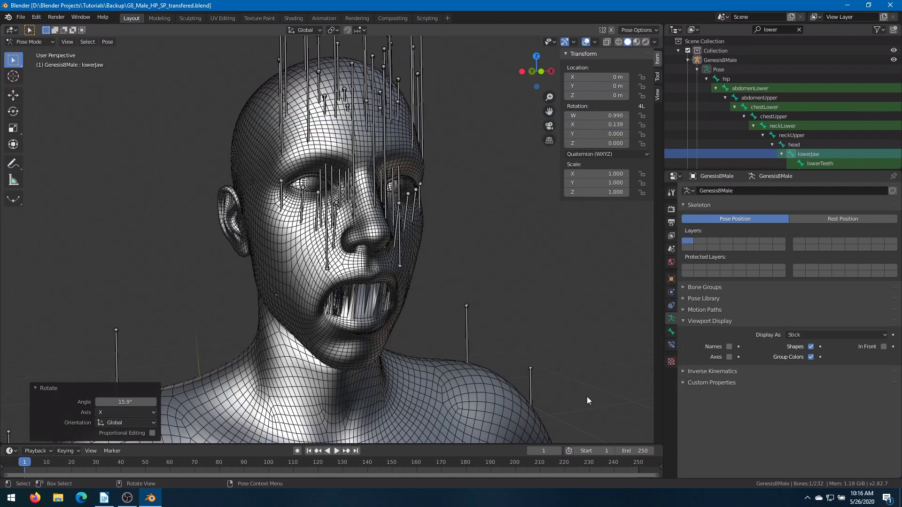